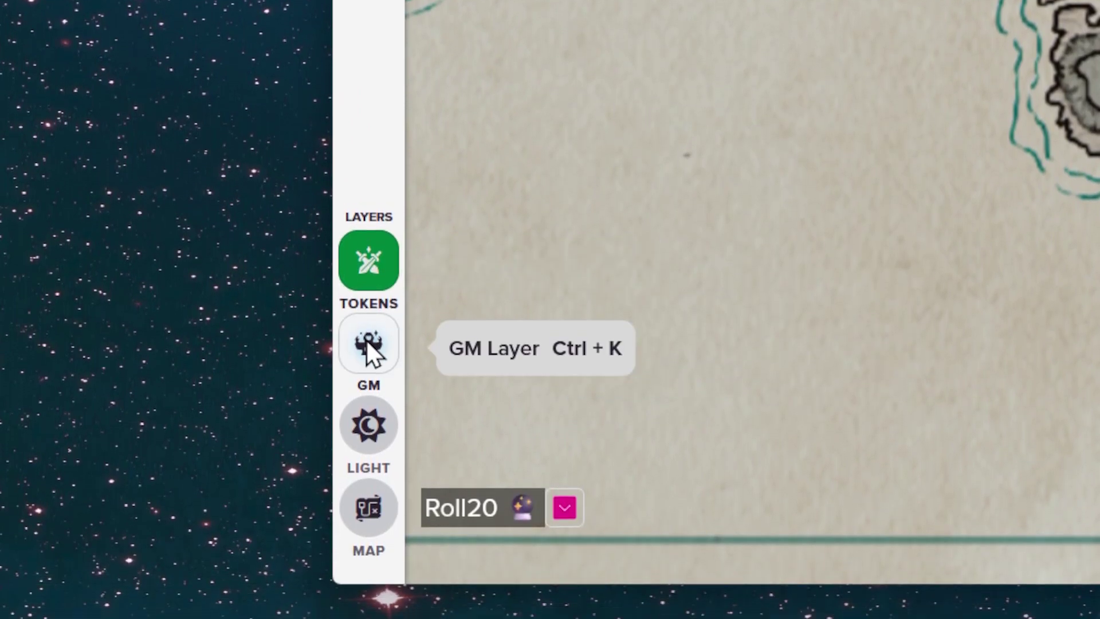
Switch the active layer to the Light layer and on to the Map layer
{"action": "left_click", "coordinate": [367, 416]}
{"action": "left_click", "coordinate": [367, 405]}
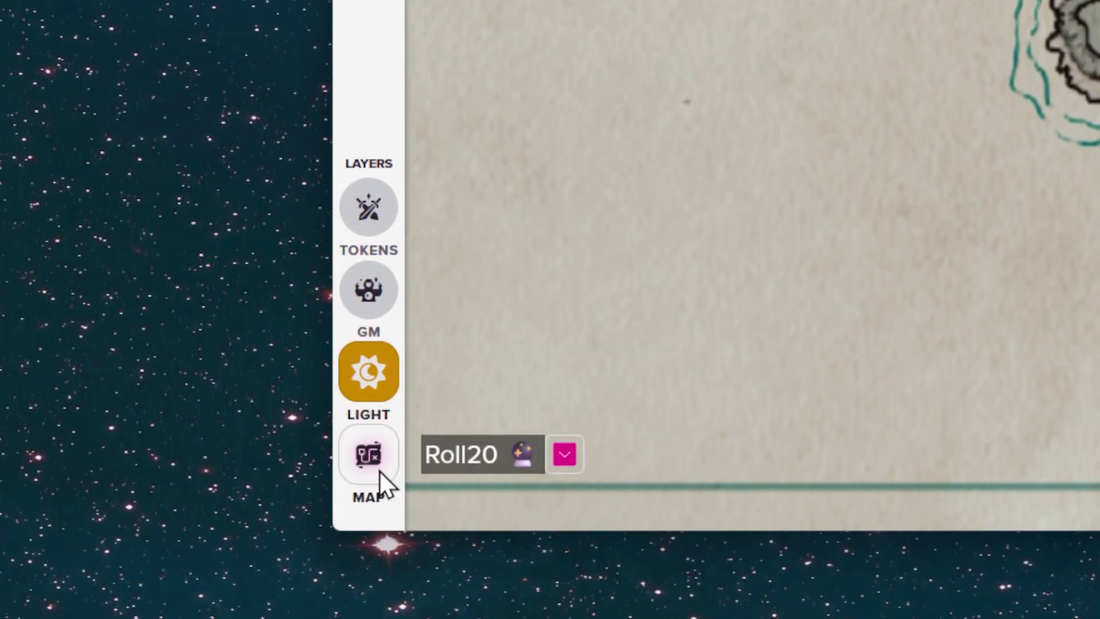
{"action": "left_click", "coordinate": [379, 510]}
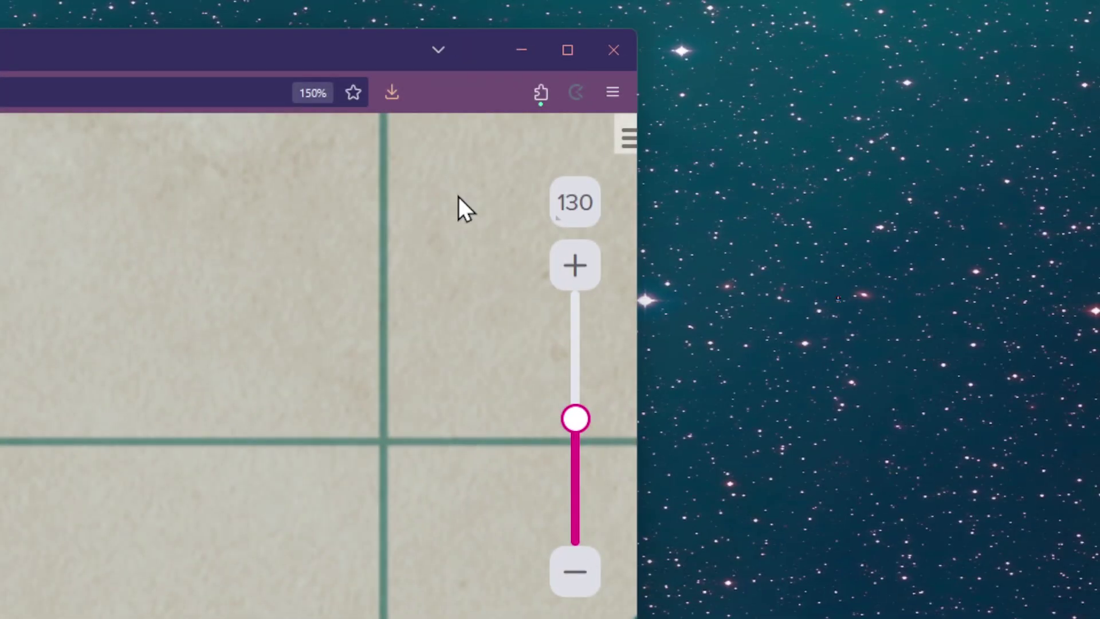
View the zoom presets and adjust the canvas zoom to 127%
{"action": "left_click", "coordinate": [565, 201]}
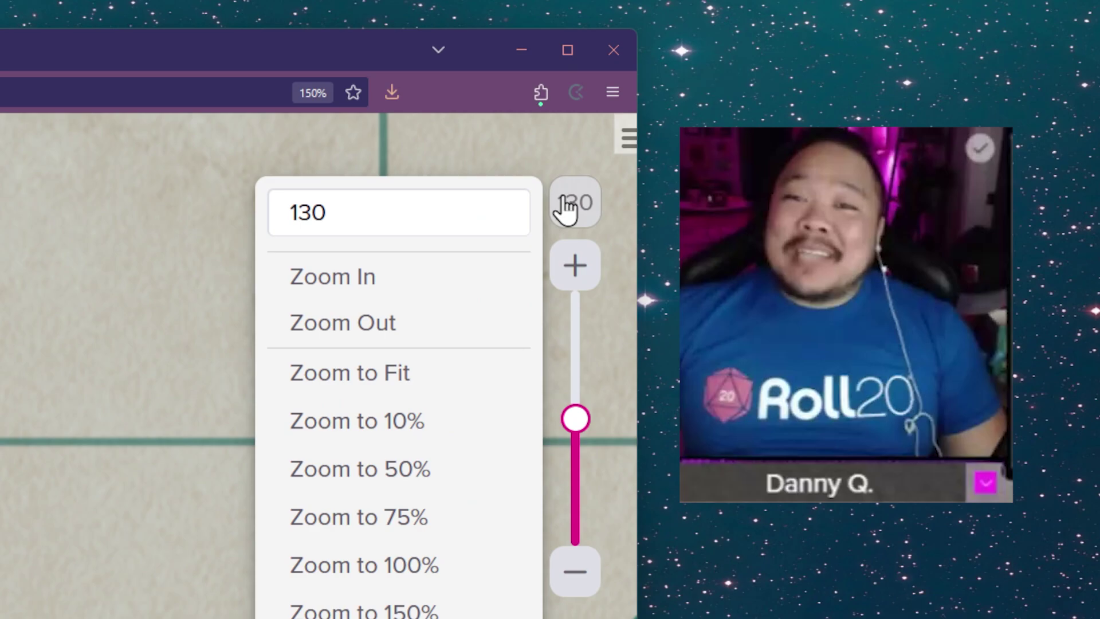
{"action": "mouse_move", "coordinate": [574, 418]}
{"action": "left_mouse_down"}
{"action": "mouse_move", "coordinate": [572, 375]}
{"action": "mouse_move", "coordinate": [564, 414]}
{"action": "left_mouse_up"}
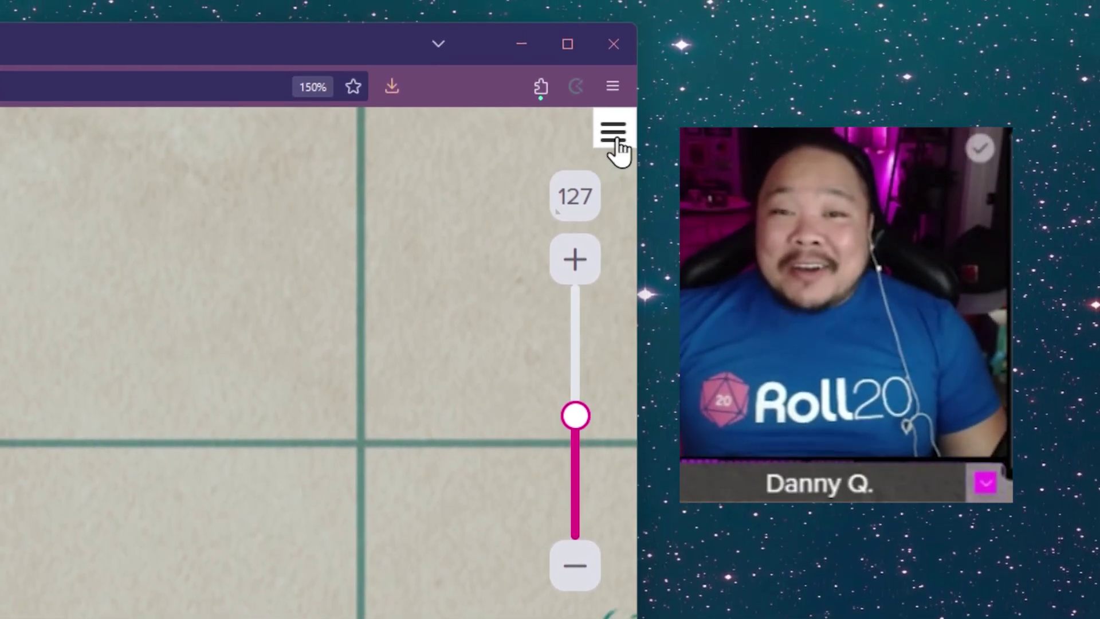
Look through the sidebar sections, including the Art Library, Compendium and game settings, and collapse the sidebar
{"action": "left_click", "coordinate": [617, 145]}
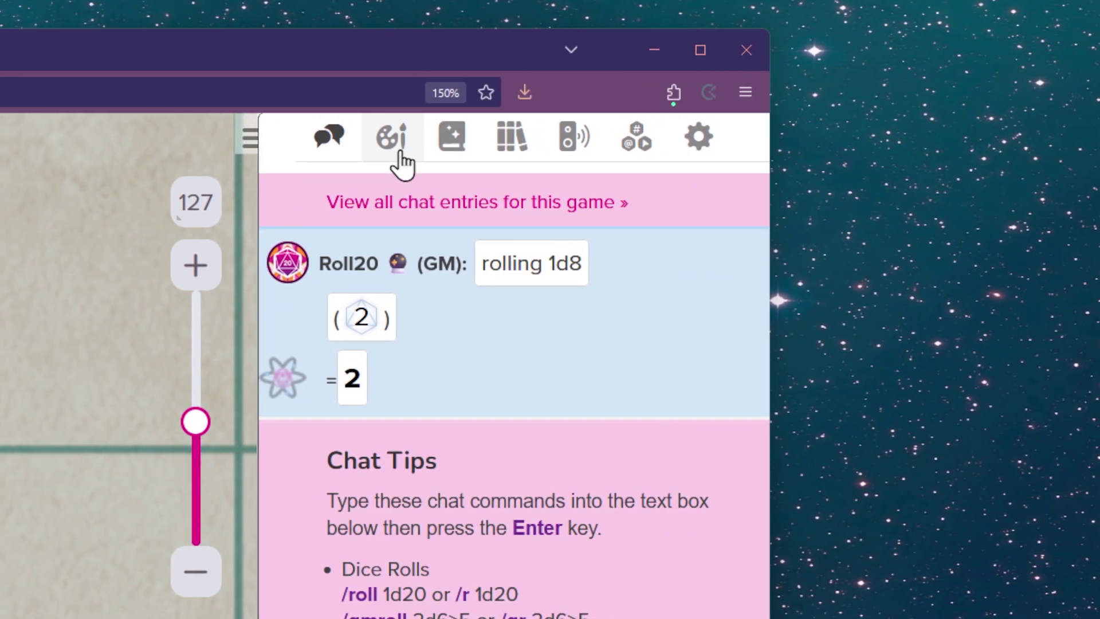
{"action": "left_click", "coordinate": [375, 154]}
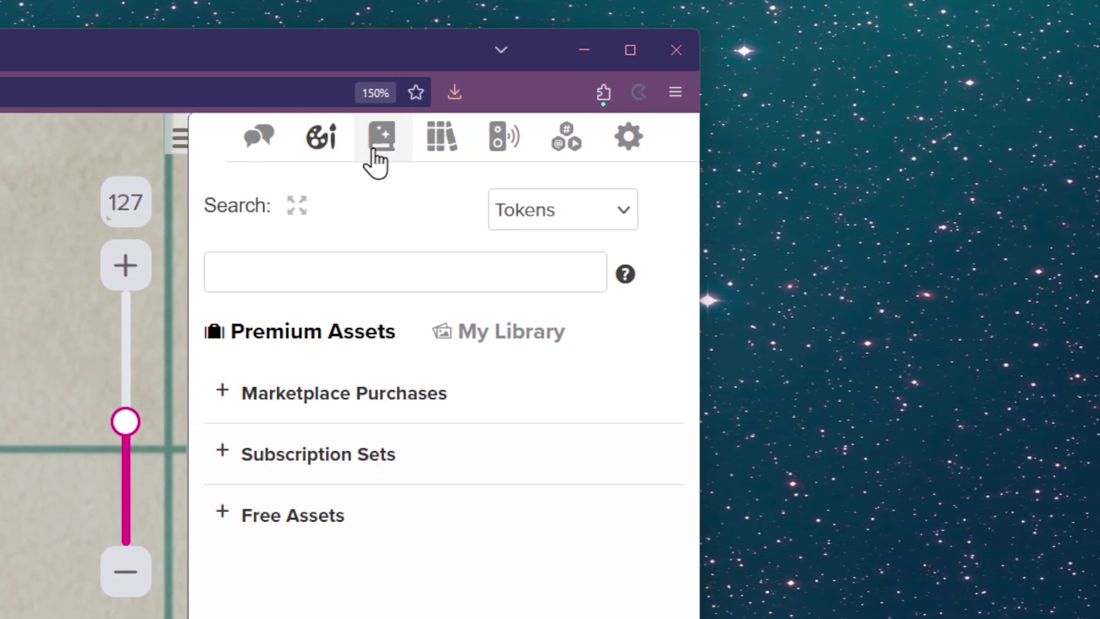
{"action": "left_click", "coordinate": [421, 151]}
{"action": "left_click", "coordinate": [419, 150]}
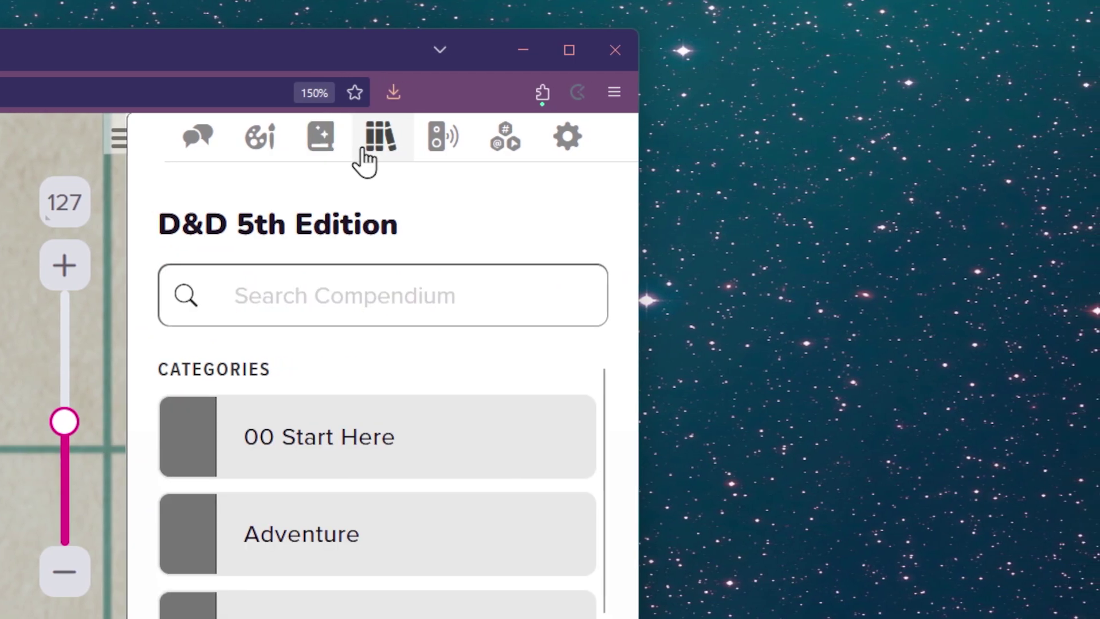
{"action": "left_click", "coordinate": [423, 150]}
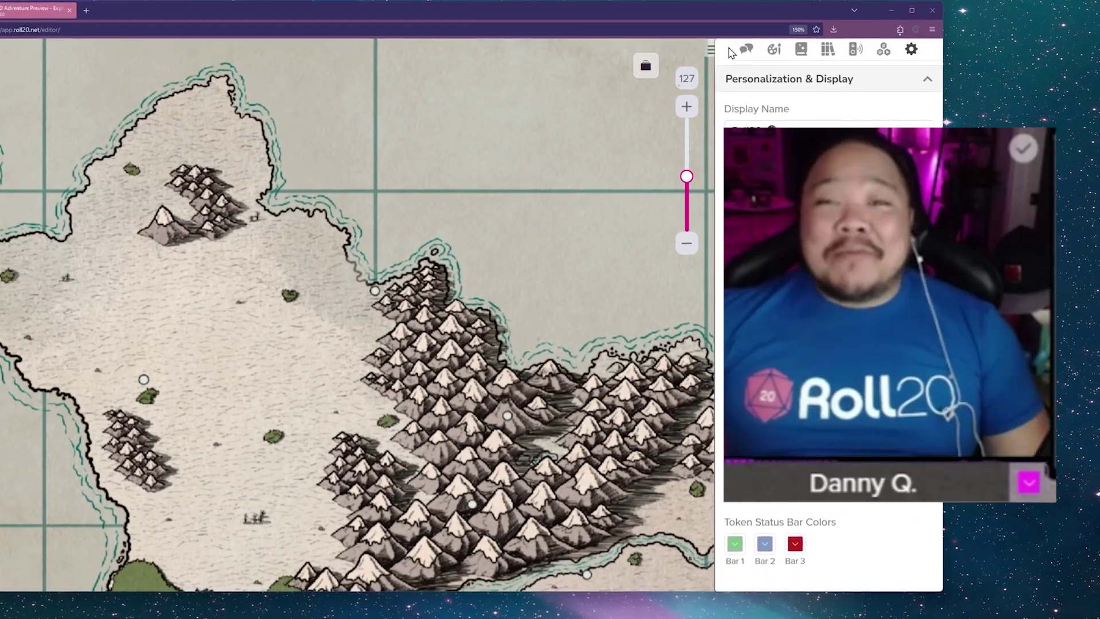
{"action": "left_click", "coordinate": [711, 50]}
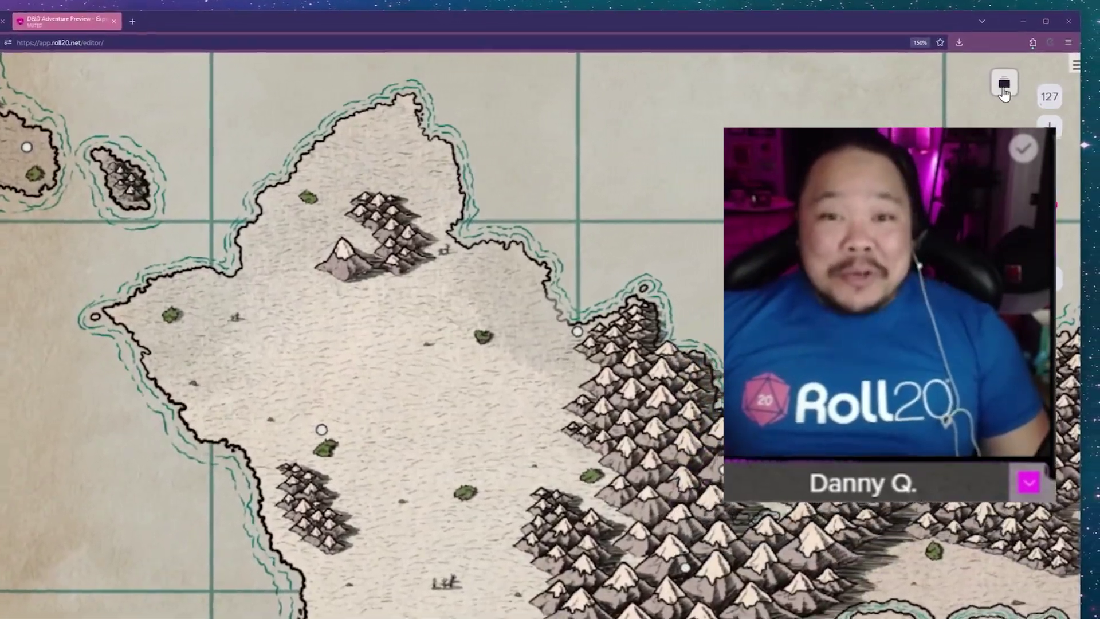
Search the list of pages for "Toke" and close the page list
{"action": "left_click", "coordinate": [1004, 86]}
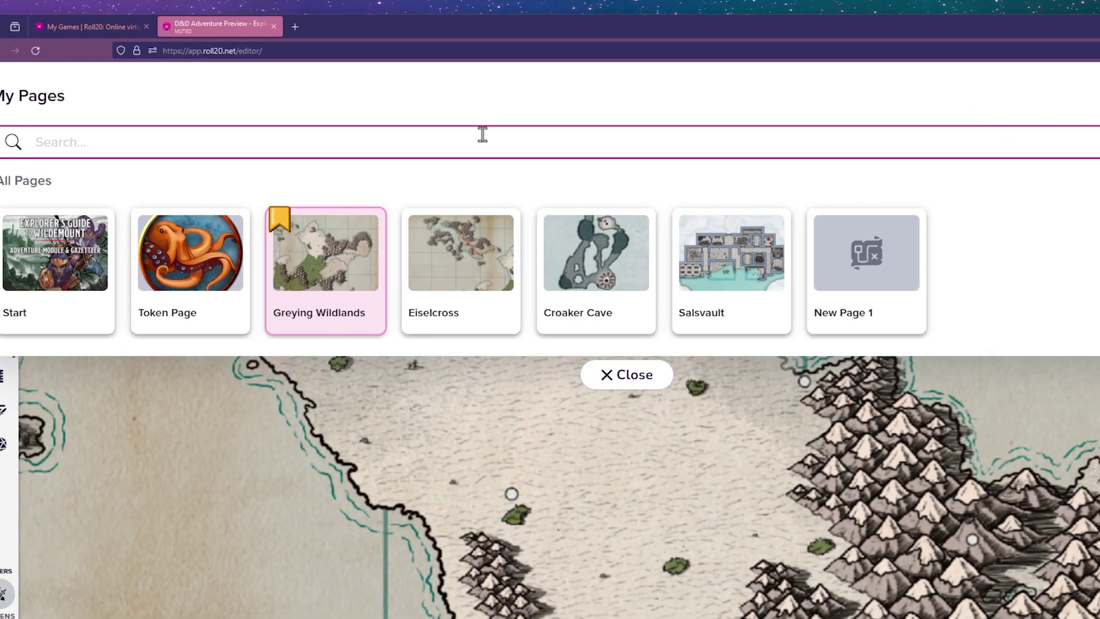
{"action": "left_click", "coordinate": [633, 143]}
{"action": "type", "text": "Toke"}
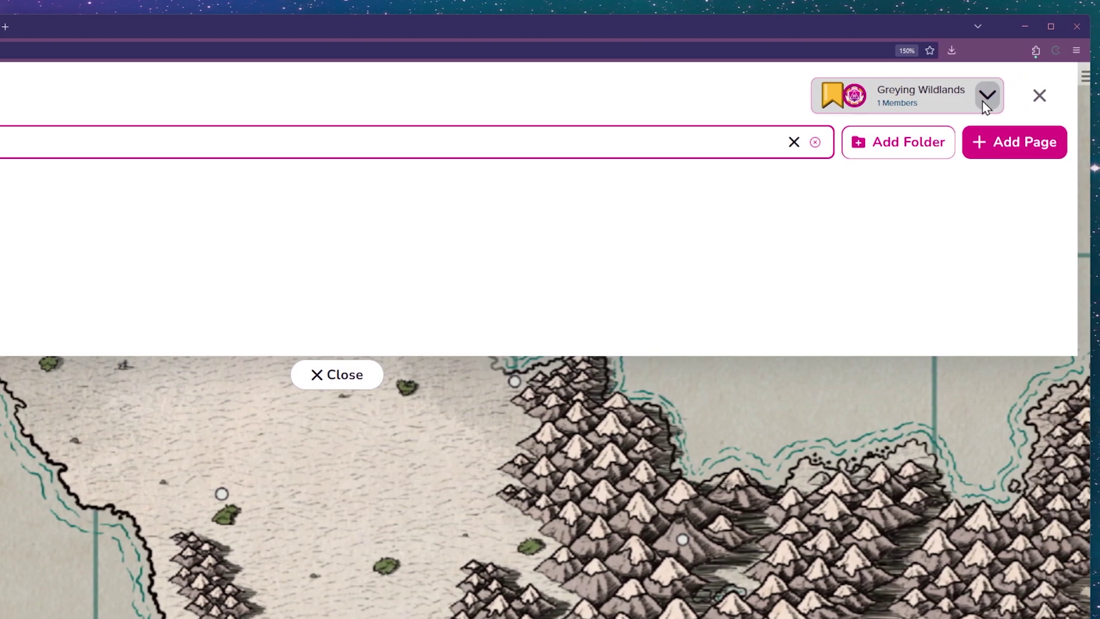
{"action": "left_click", "coordinate": [1051, 97]}
Place the "you" image from the "drag n drop" folder onto the map below the 14 marker as a token
{"action": "left_click_drag", "start_coordinate": [893, 250], "coordinate": [0, 264]}
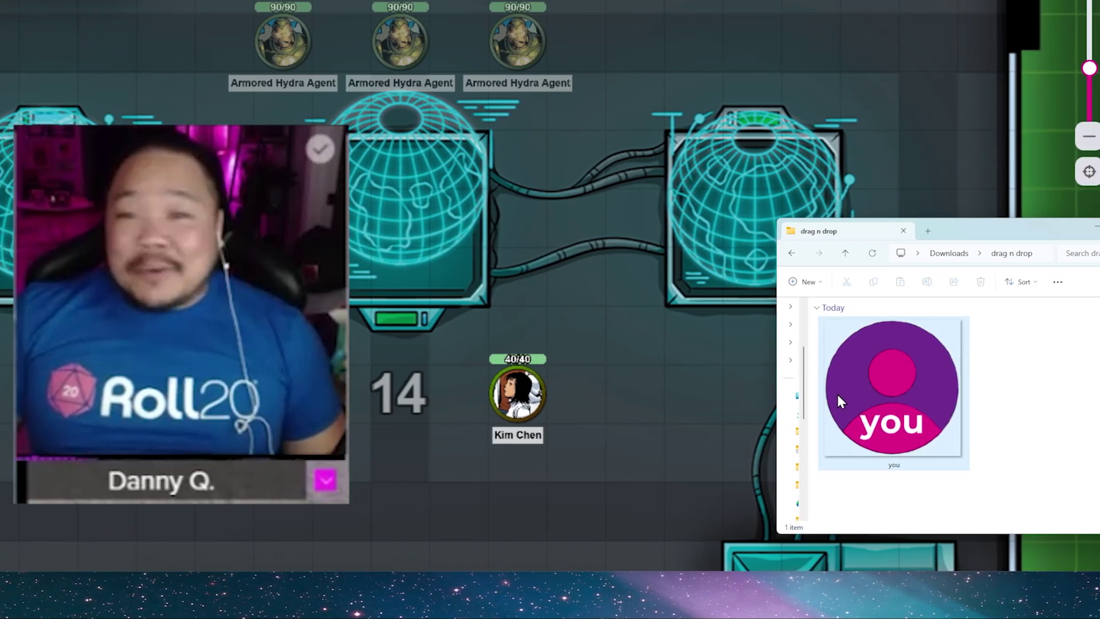
{"action": "left_click", "coordinate": [1033, 380]}
{"action": "left_click_drag", "start_coordinate": [825, 381], "coordinate": [522, 519]}
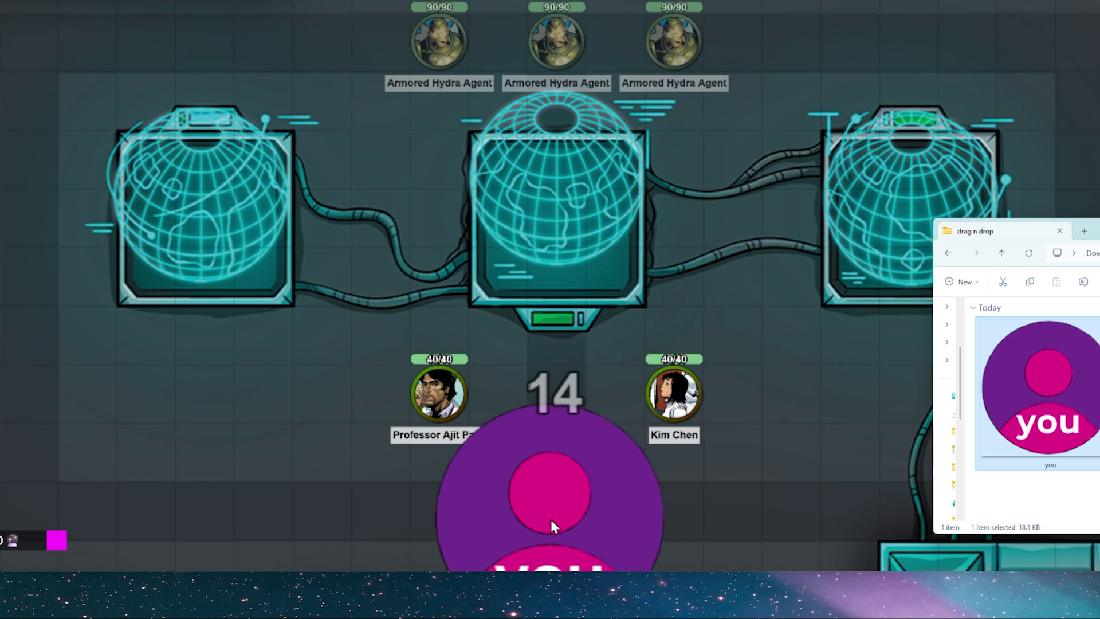
Shrink the "you" token to one grid square and move it two squares below the 14 marker
{"action": "left_click", "coordinate": [551, 519]}
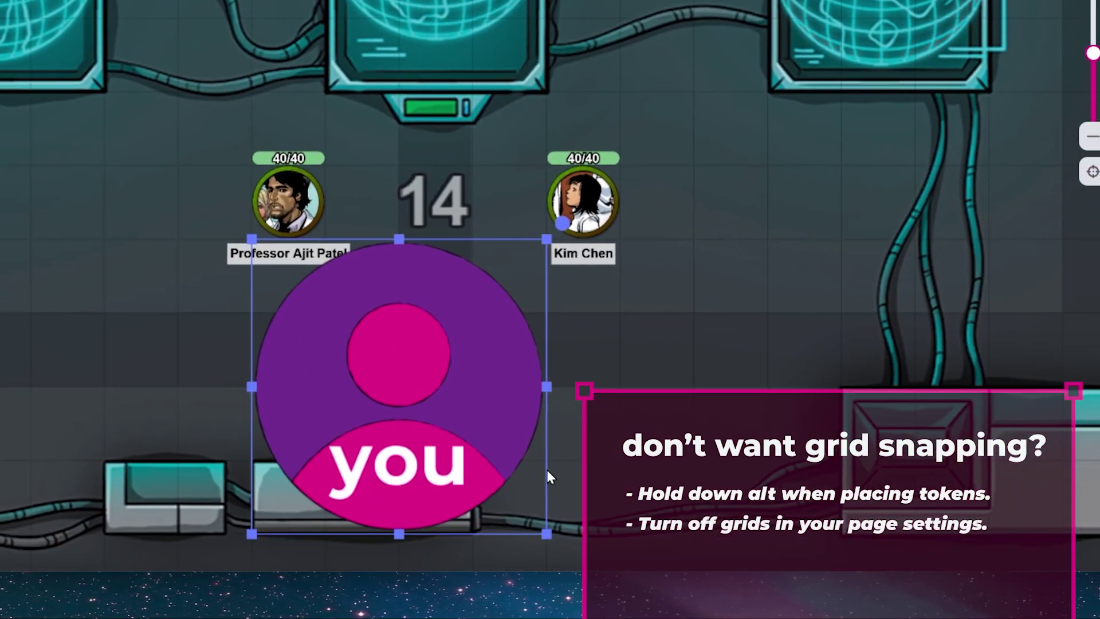
{"action": "left_click_drag", "start_coordinate": [549, 530], "coordinate": [539, 376]}
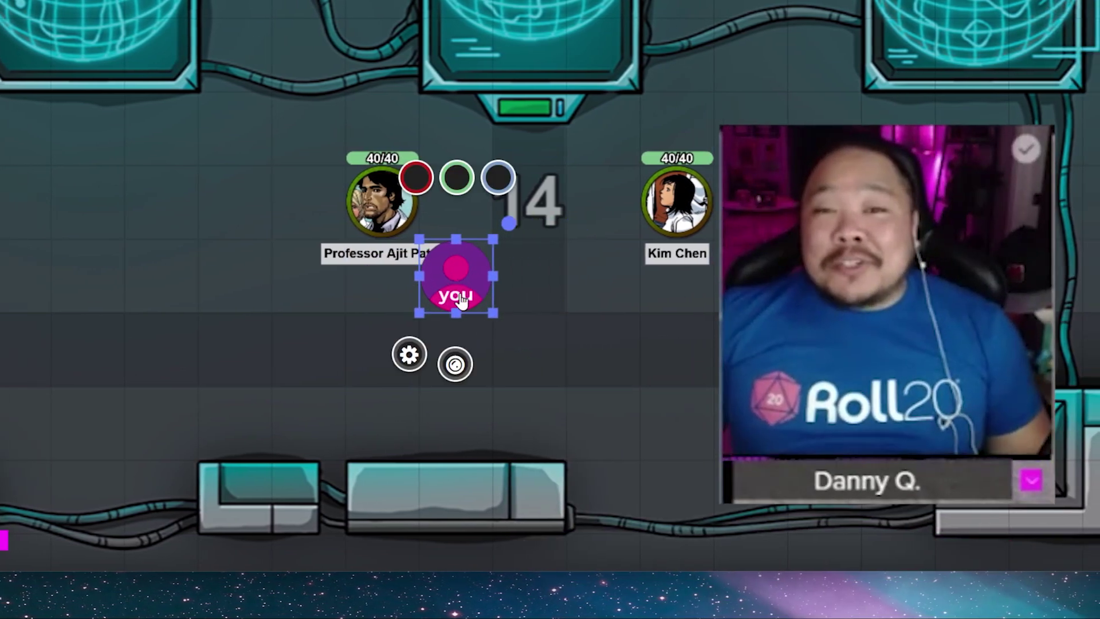
{"action": "left_click_drag", "start_coordinate": [527, 359], "coordinate": [529, 360]}
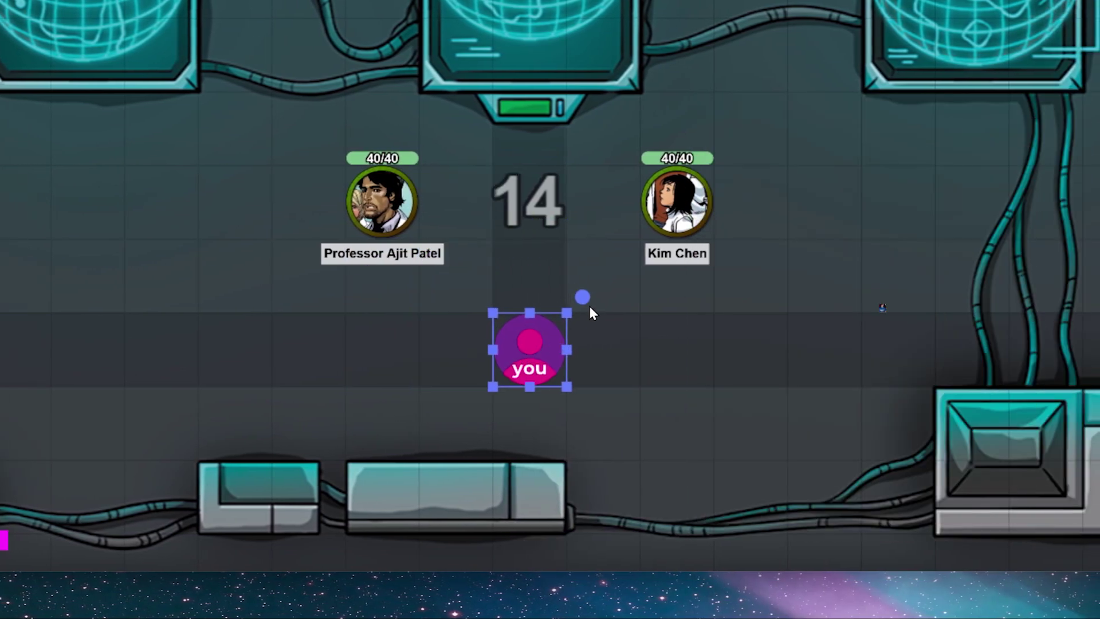
{"action": "mouse_move", "coordinate": [590, 306]}
{"action": "left_mouse_down"}
{"action": "mouse_move", "coordinate": [532, 452]}
{"action": "mouse_move", "coordinate": [468, 339]}
{"action": "mouse_move", "coordinate": [652, 263]}
{"action": "mouse_move", "coordinate": [579, 321]}
{"action": "left_mouse_up"}
{"action": "left_click", "coordinate": [543, 411]}
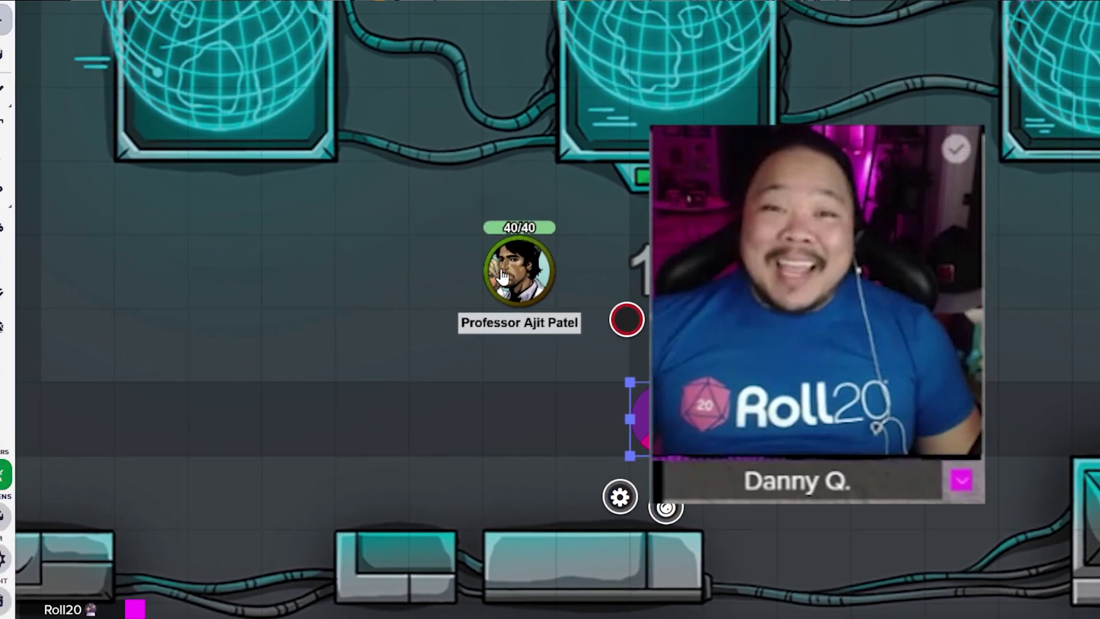
Lower the green bar value of the professor's token to 35
{"action": "left_click", "coordinate": [377, 174]}
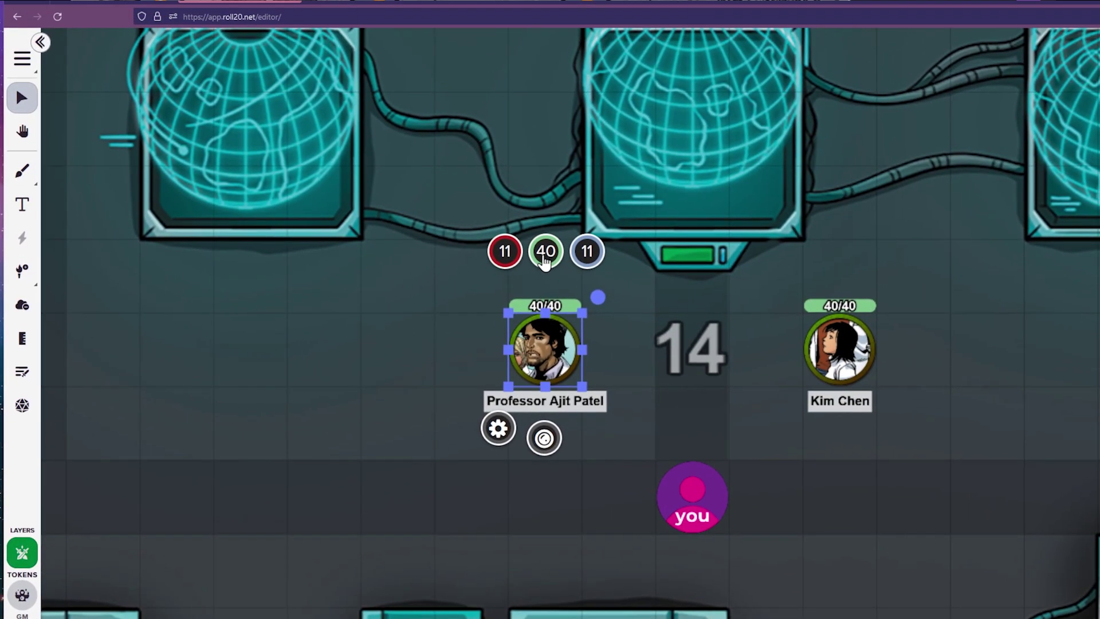
{"action": "left_click", "coordinate": [548, 211]}
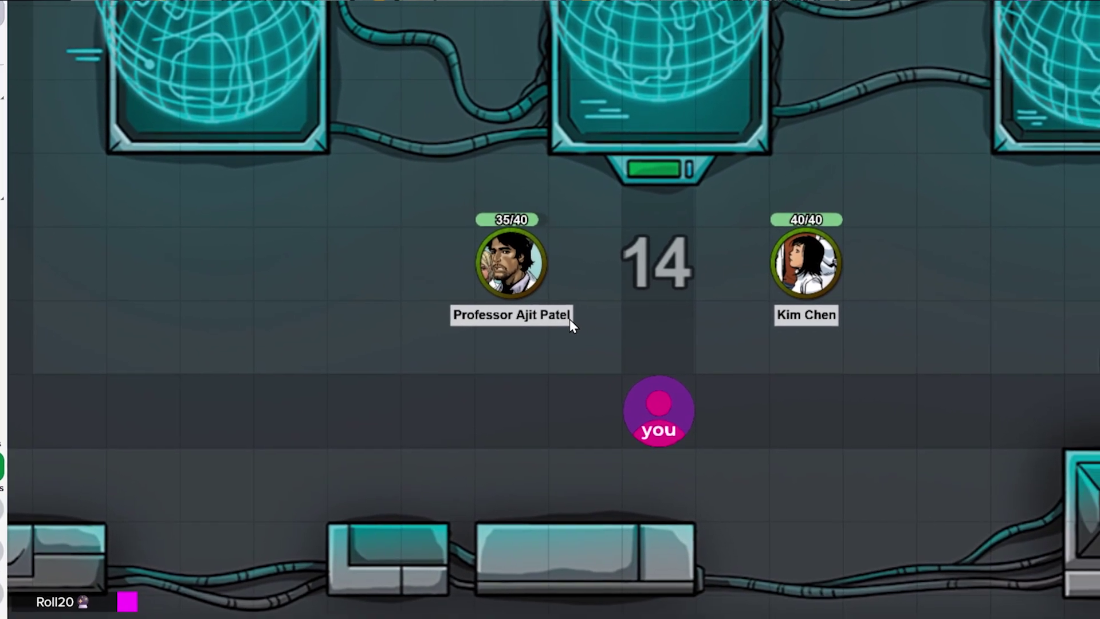
Review the professor token's settings, including the auras, GM Notes and Dynamic Lighting options, and save them
{"action": "left_click", "coordinate": [523, 283]}
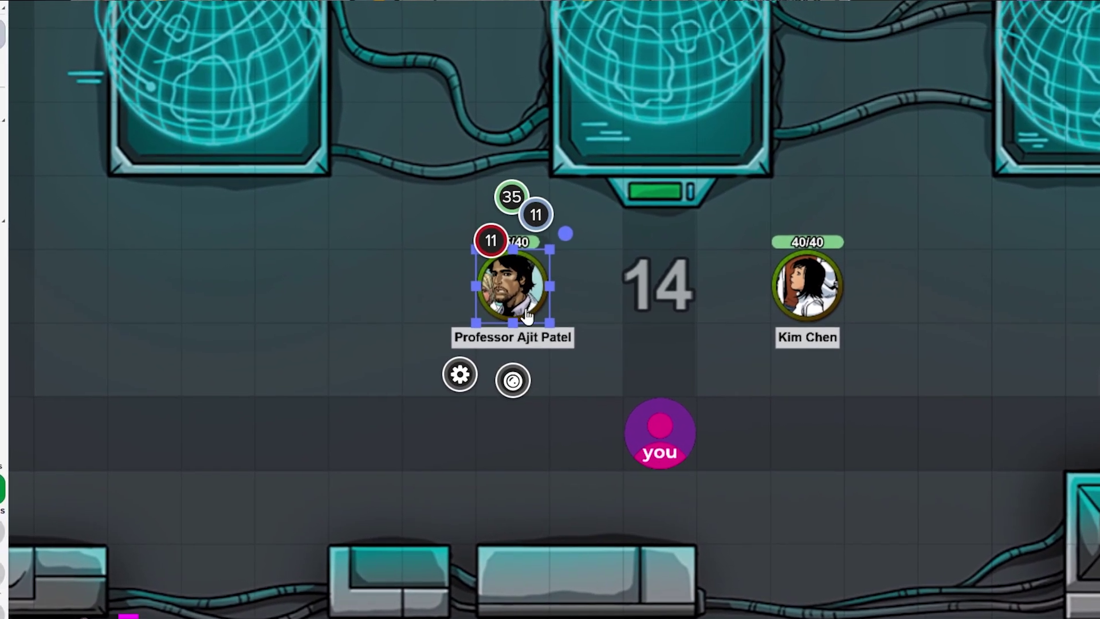
{"action": "left_click", "coordinate": [466, 365]}
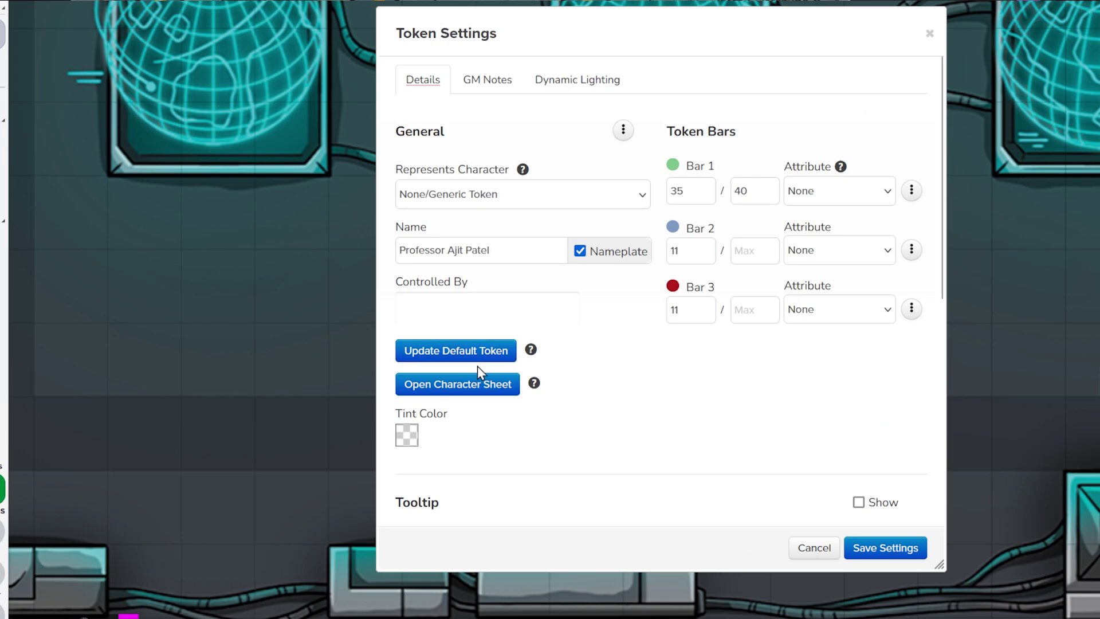
{"action": "scroll", "coordinate": [627, 309], "scroll_direction": "down", "scroll_amount": 3}
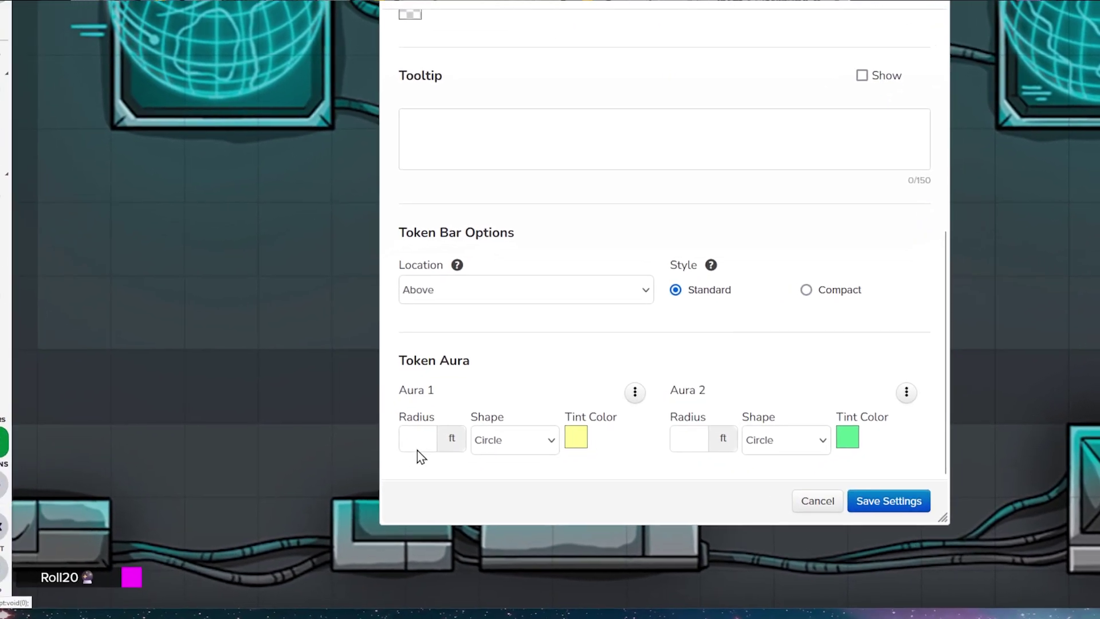
{"action": "left_click", "coordinate": [330, 499]}
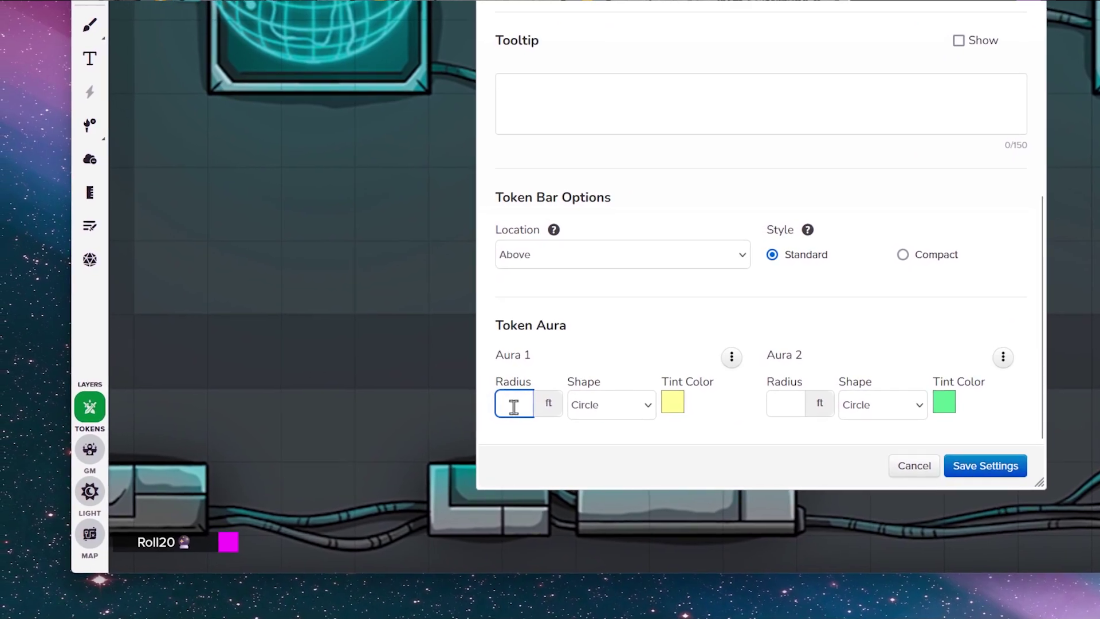
{"action": "scroll", "coordinate": [584, 359], "scroll_direction": "up", "scroll_amount": 10}
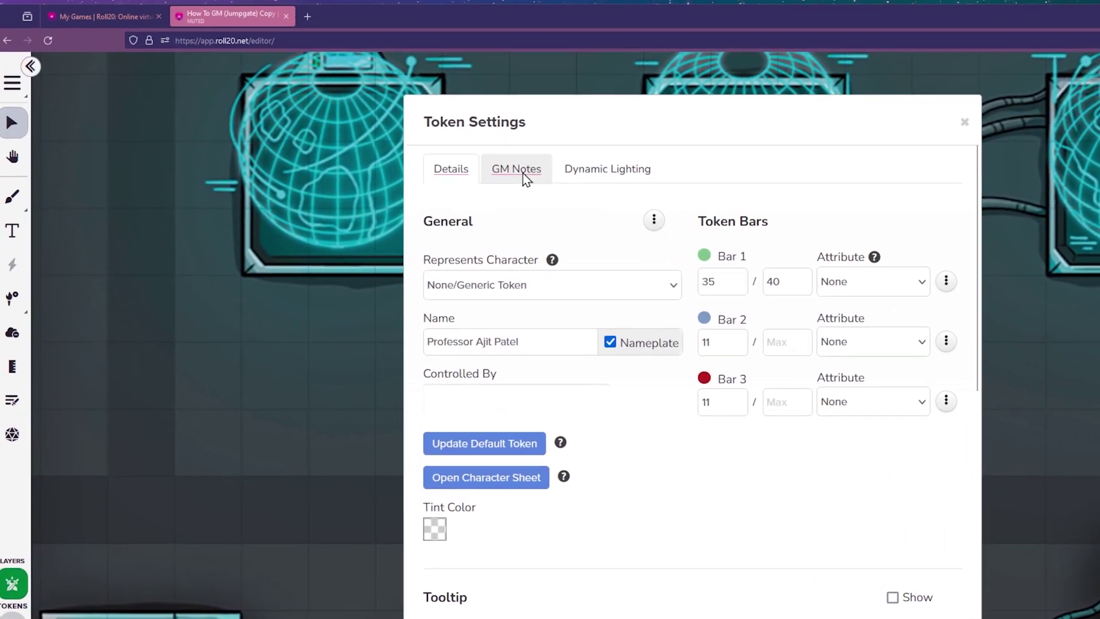
{"action": "left_click", "coordinate": [523, 172]}
{"action": "left_click", "coordinate": [599, 170]}
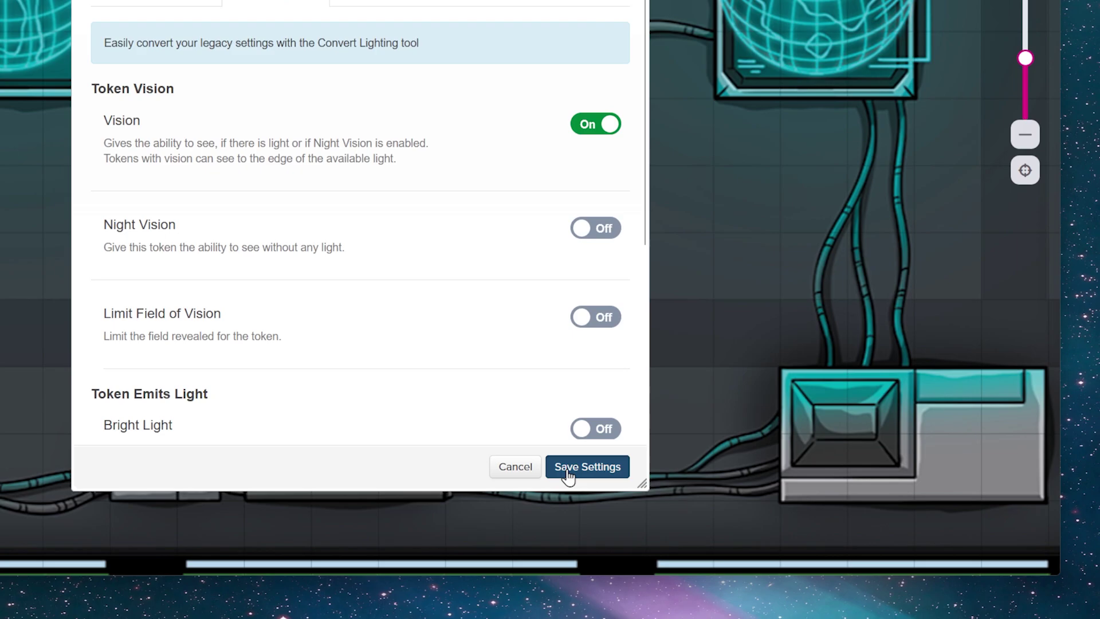
{"action": "left_click", "coordinate": [567, 466]}
{"action": "left_click", "coordinate": [521, 310]}
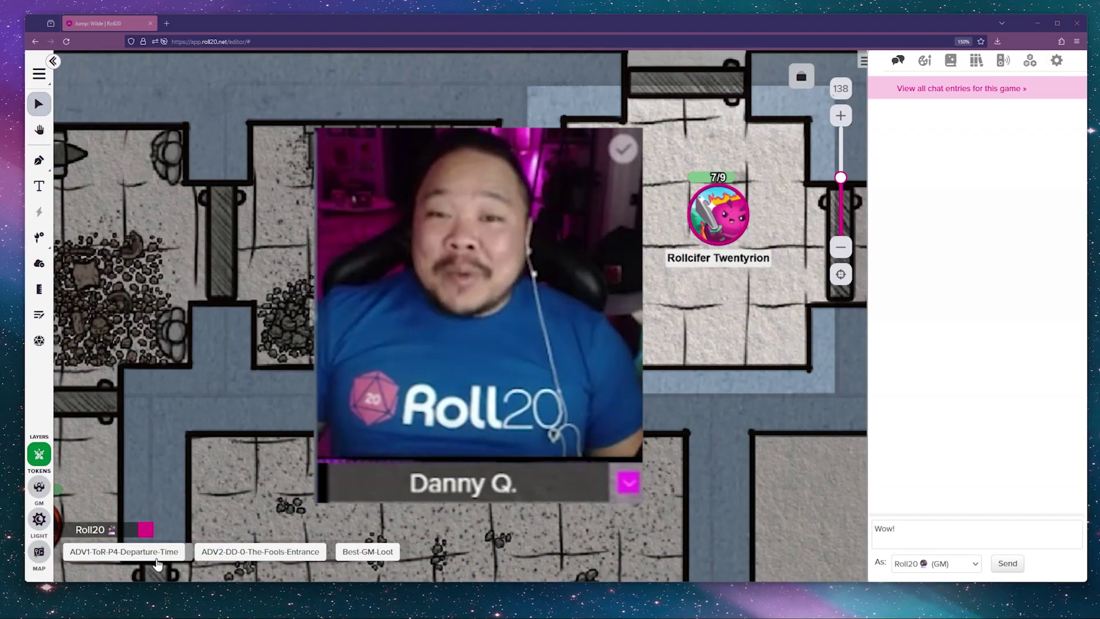
Run the ADV1-ToR-P4-Departure-Time macro
{"action": "left_click", "coordinate": [157, 559]}
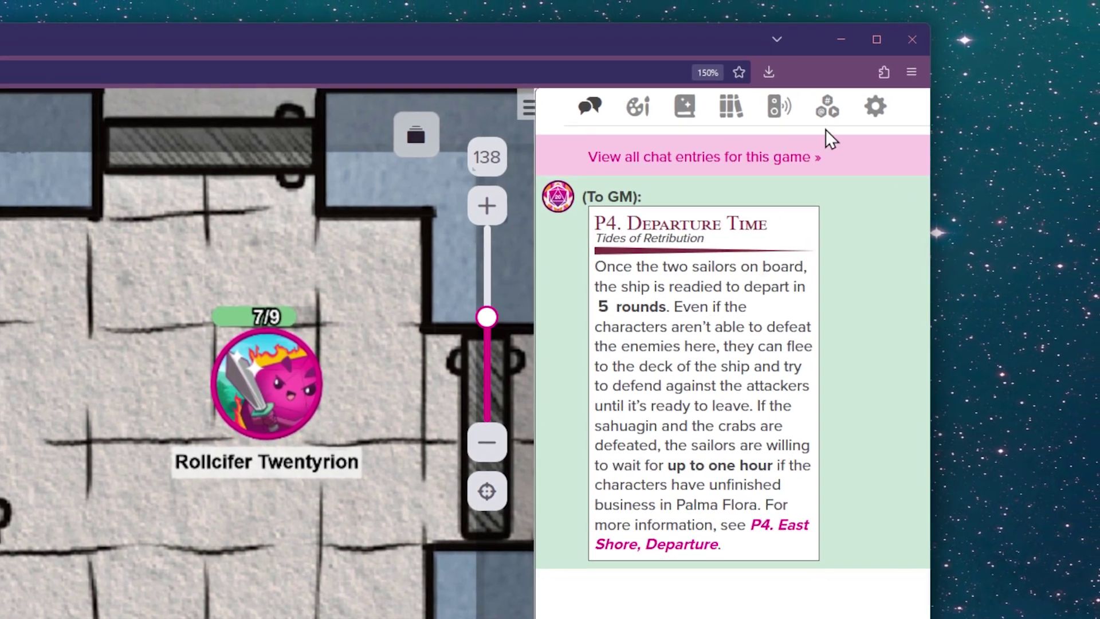
Create a macro named test with the action /r 1d20, test it and save it
{"action": "left_click", "coordinate": [829, 113]}
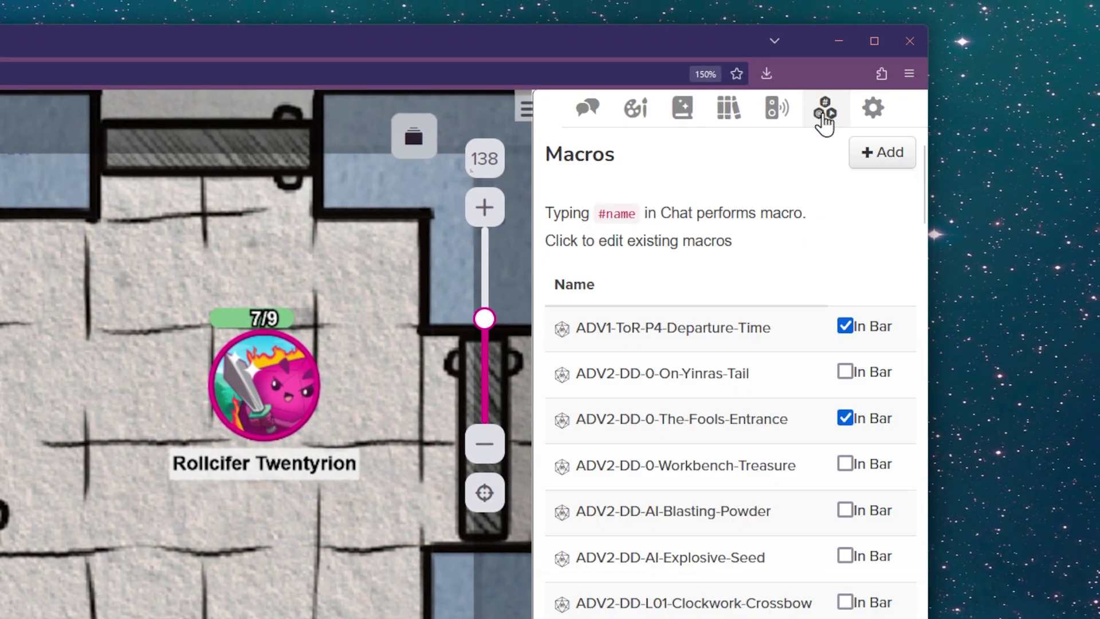
{"action": "left_click", "coordinate": [881, 153]}
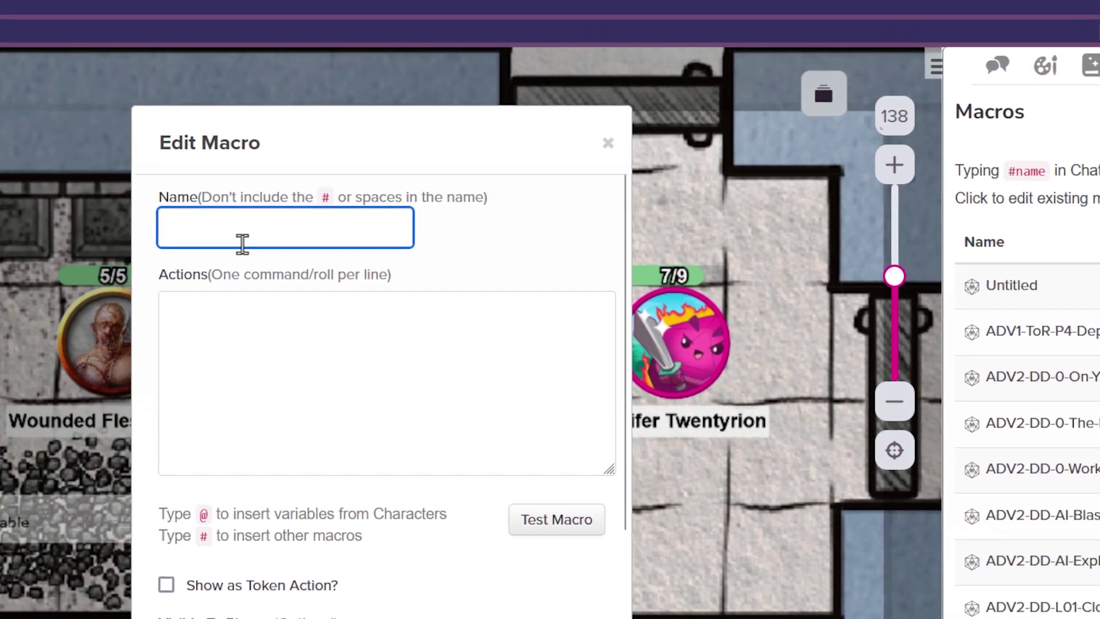
{"action": "type", "text": "test"}
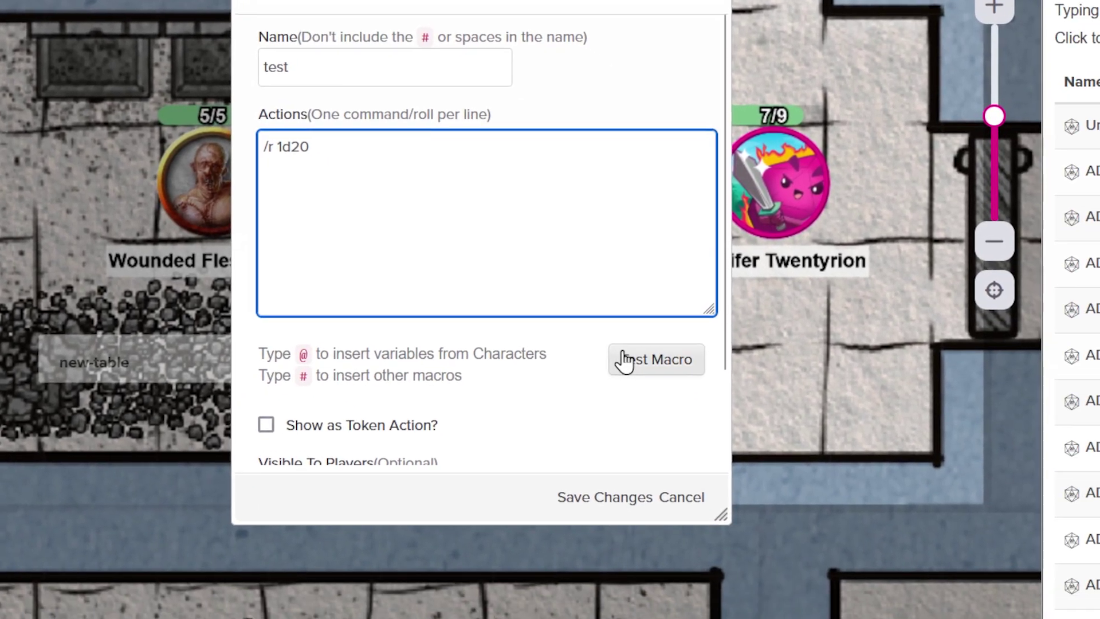
{"action": "left_click", "coordinate": [817, 560]}
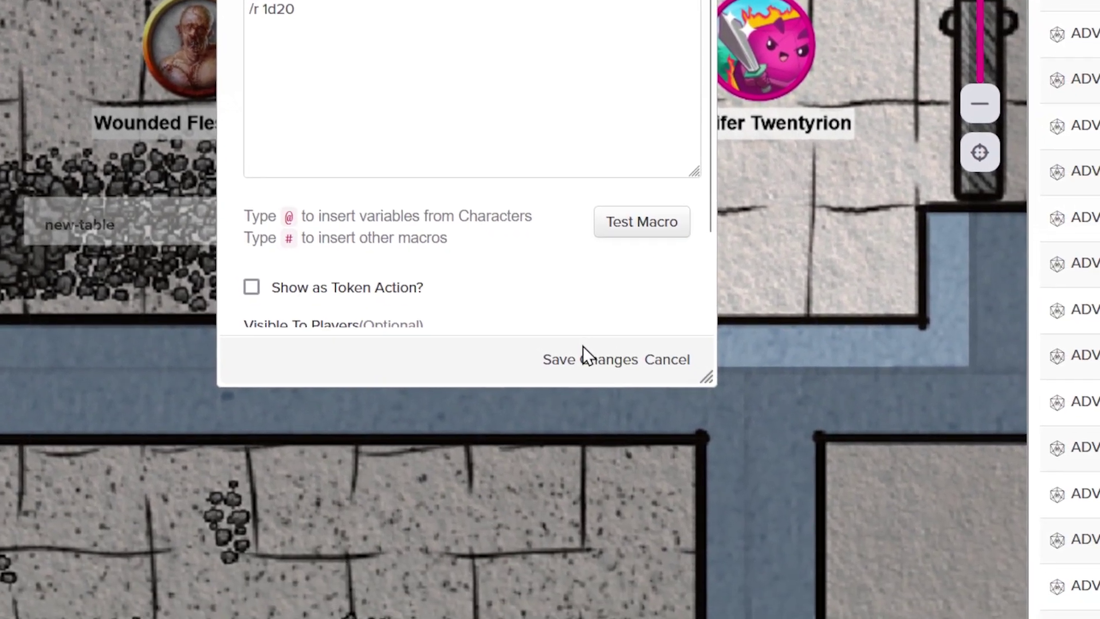
{"action": "left_click", "coordinate": [696, 519]}
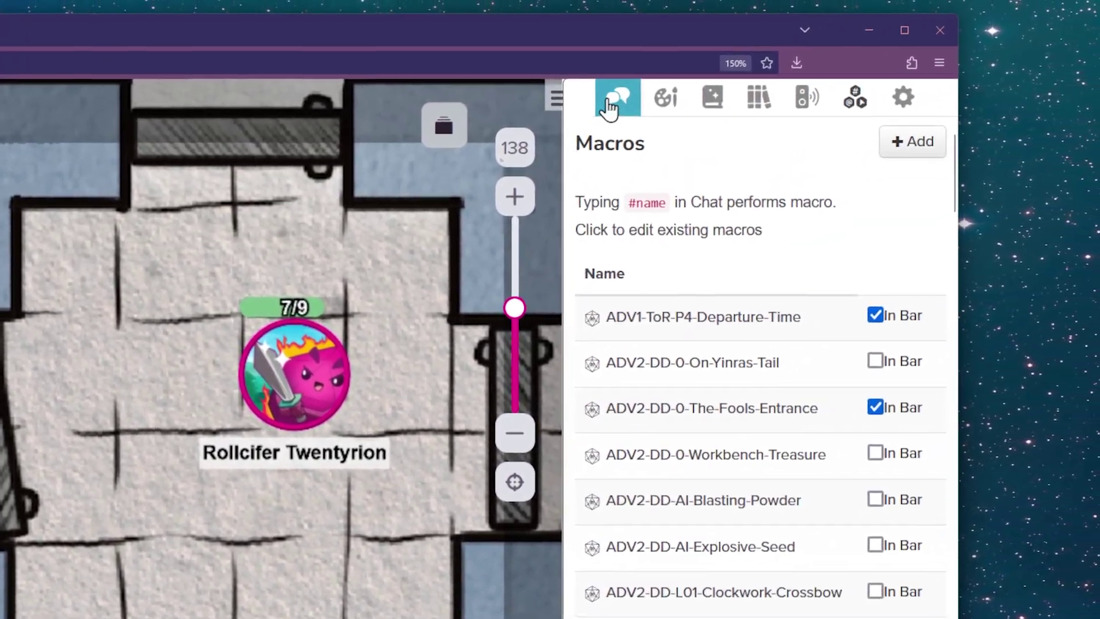
Return to the chat and run the player-status and all-stats actions for the pink sword-wielding character's token
{"action": "left_click", "coordinate": [610, 102]}
{"action": "left_click", "coordinate": [284, 381]}
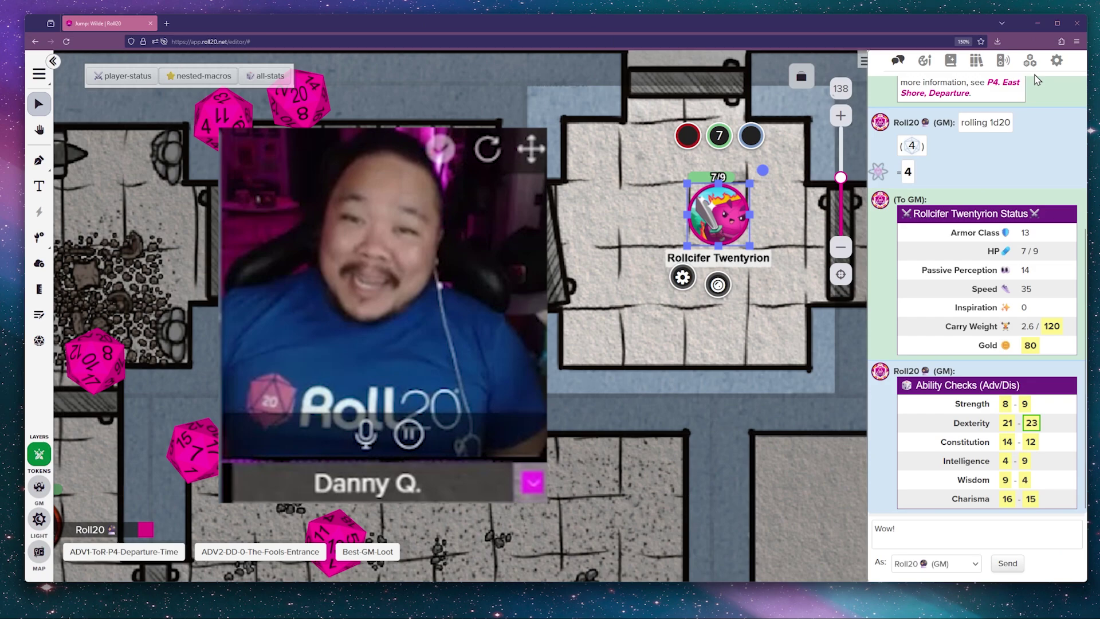
Create a player-rollable table named best-gm-loot and add the items "a single wish scroll" and "one tragic backstory"
{"action": "left_click", "coordinate": [1030, 62]}
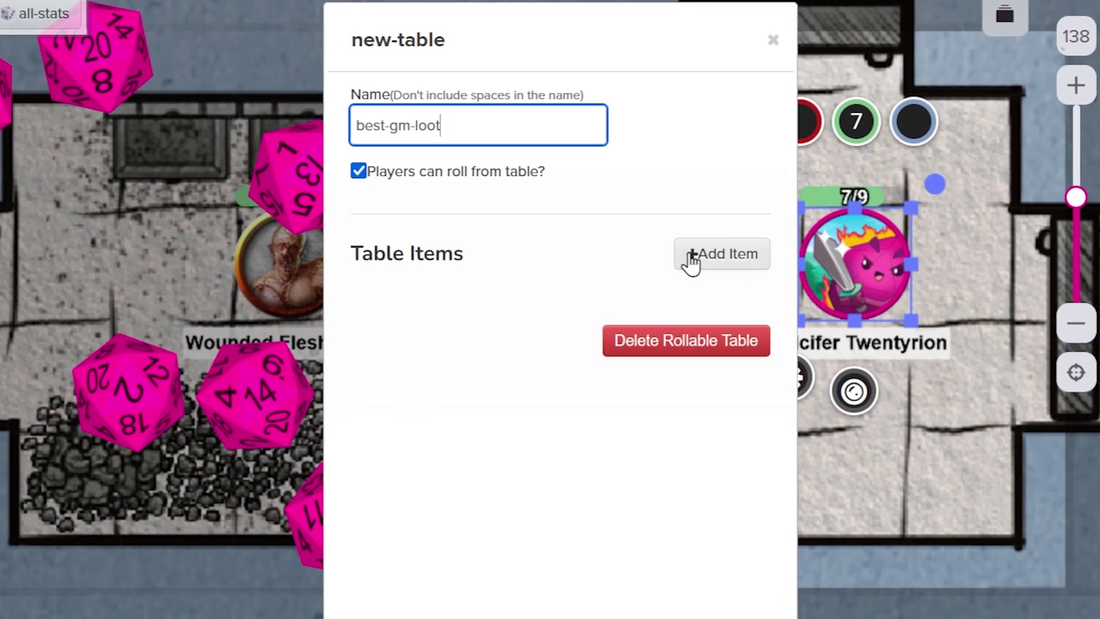
{"action": "left_click", "coordinate": [693, 280]}
{"action": "type", "text": "a single wish scroll"}
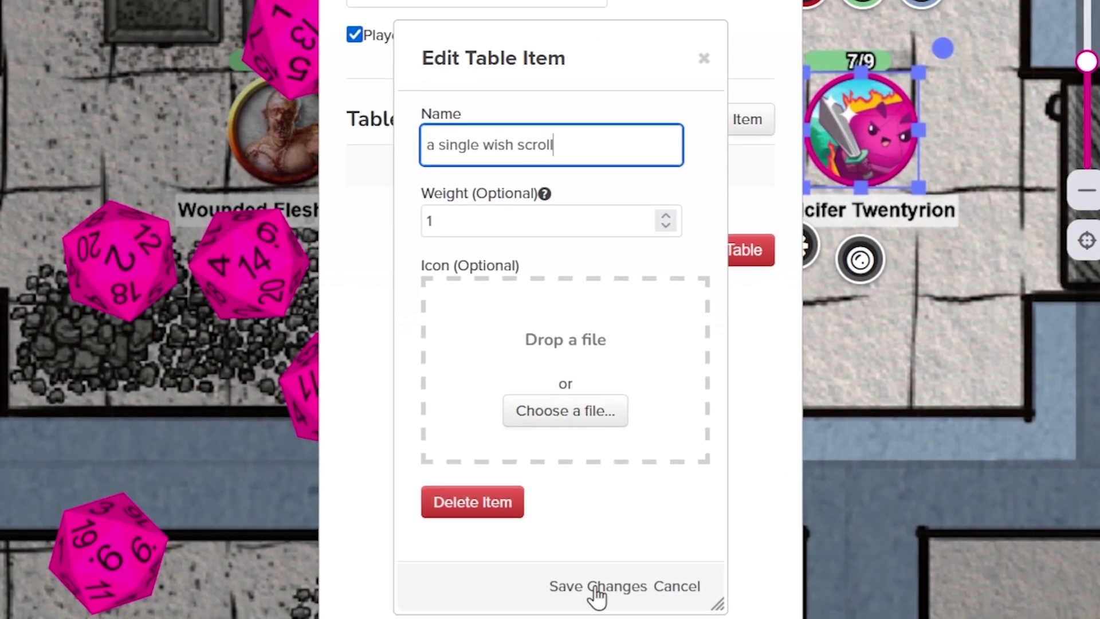
{"action": "left_click", "coordinate": [595, 589]}
{"action": "left_click", "coordinate": [752, 121]}
{"action": "type", "text": "one tragic backstory"}
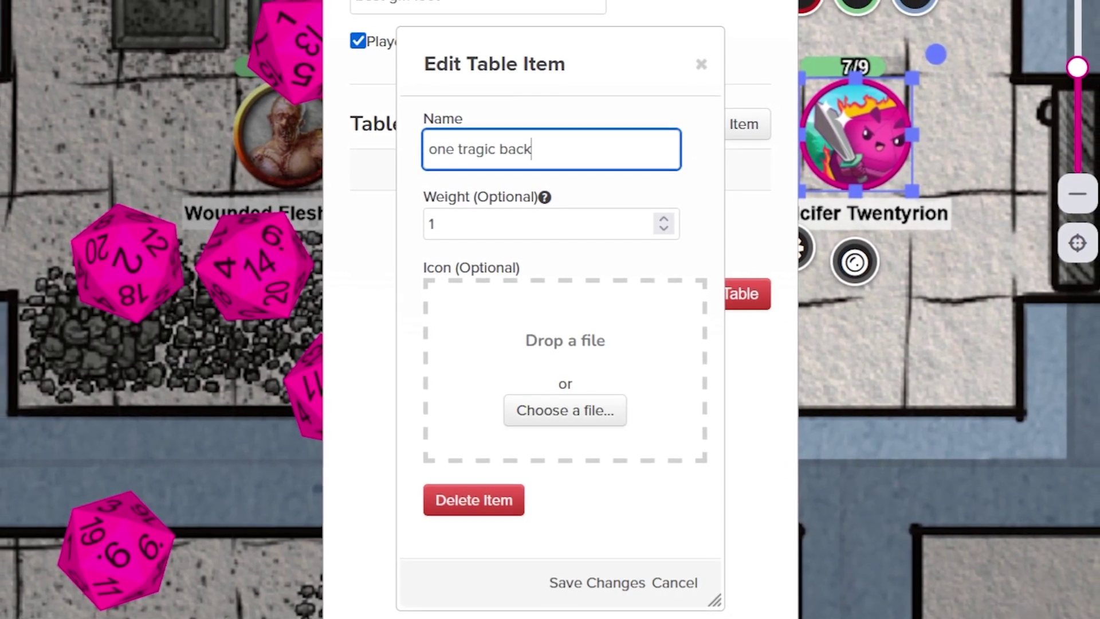
{"action": "left_click", "coordinate": [601, 584]}
Add the item "a half full bottle of matt mercer's conditioner" to the table and save the table
{"action": "left_click", "coordinate": [714, 129]}
{"action": "type", "text": "a half full bottle of ma"}
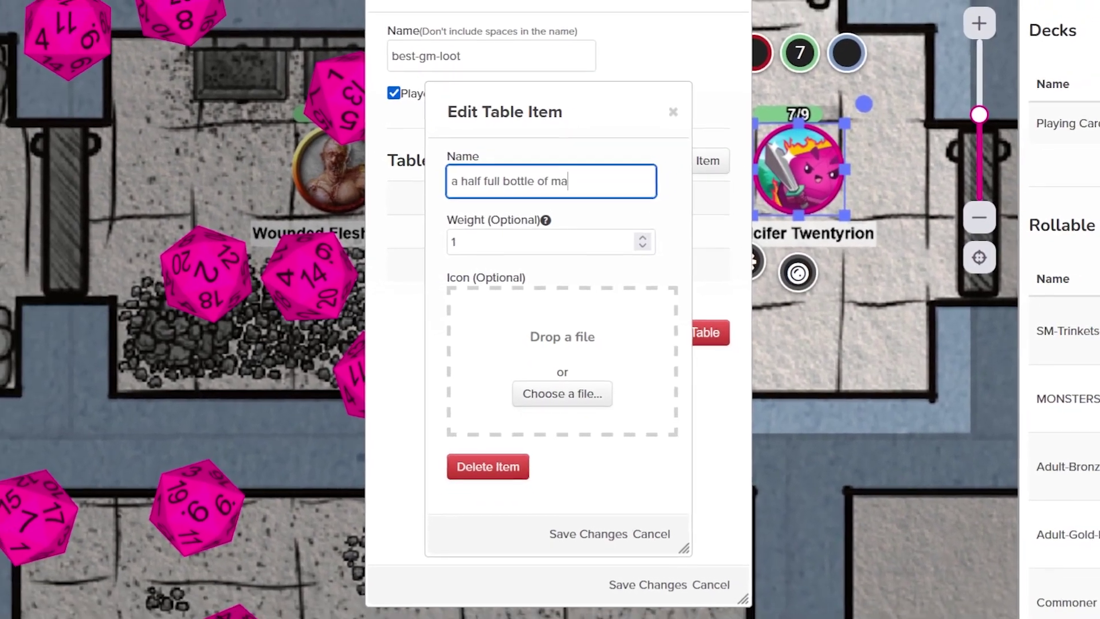
{"action": "type", "text": "tt mercer's conditioner"}
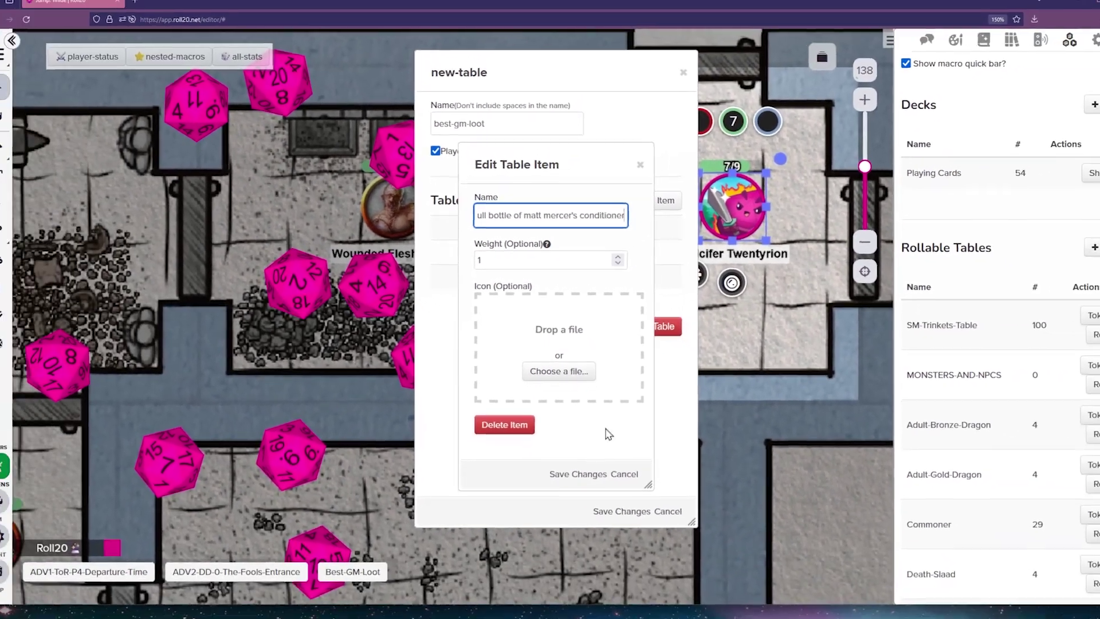
{"action": "key", "text": "Return"}
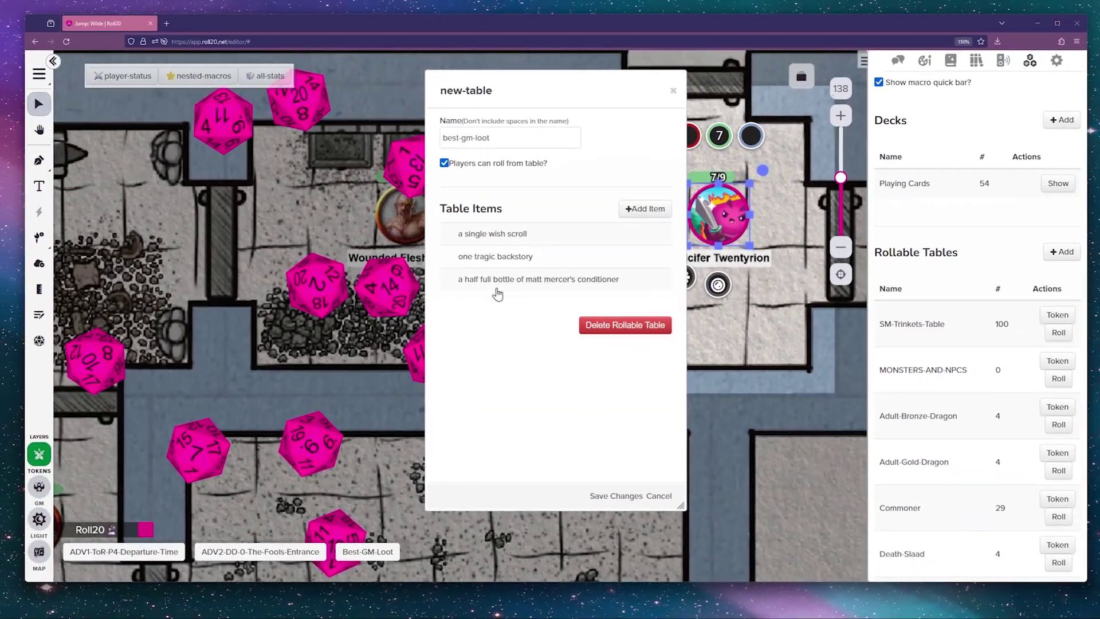
{"action": "left_click", "coordinate": [619, 496]}
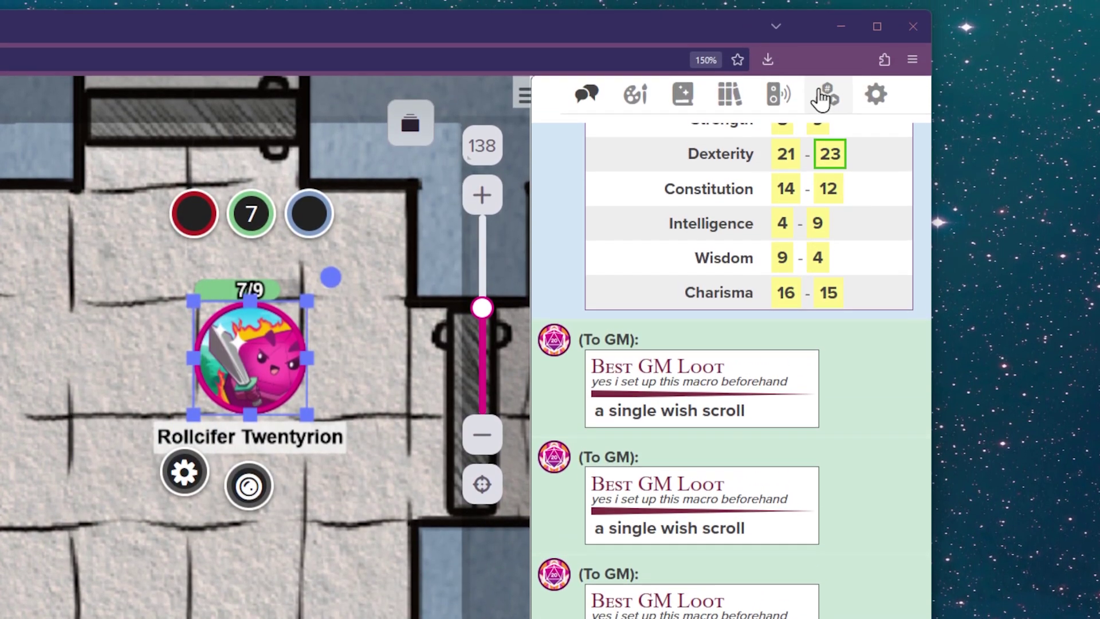
Show the Playing Cards and Safety Tools decks on the tabletop
{"action": "left_click", "coordinate": [825, 96]}
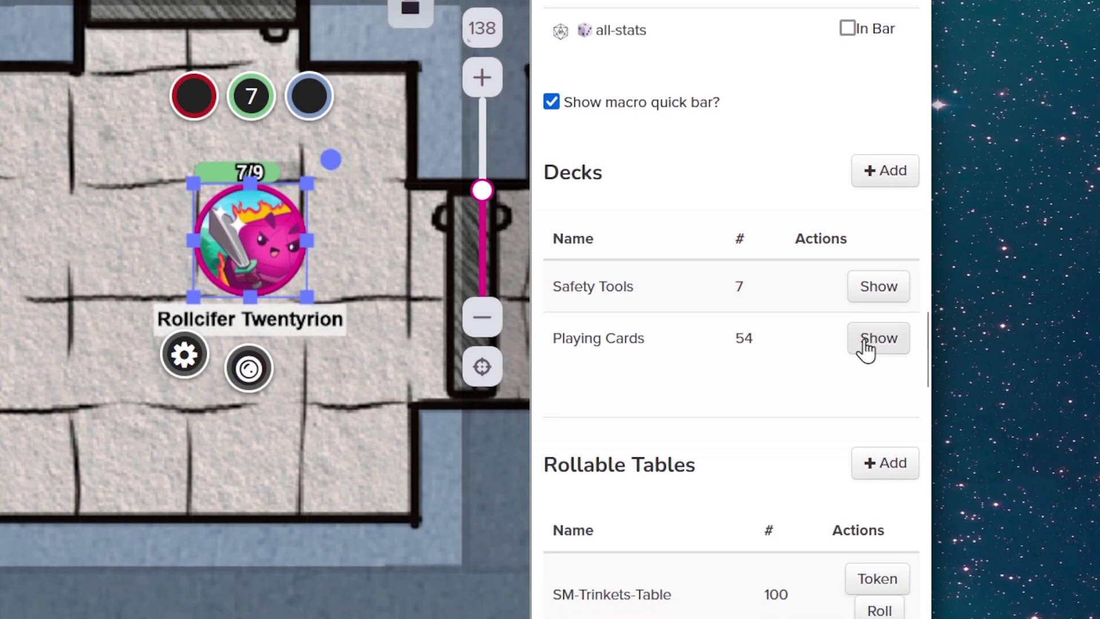
{"action": "left_click", "coordinate": [866, 341]}
{"action": "left_click", "coordinate": [878, 286]}
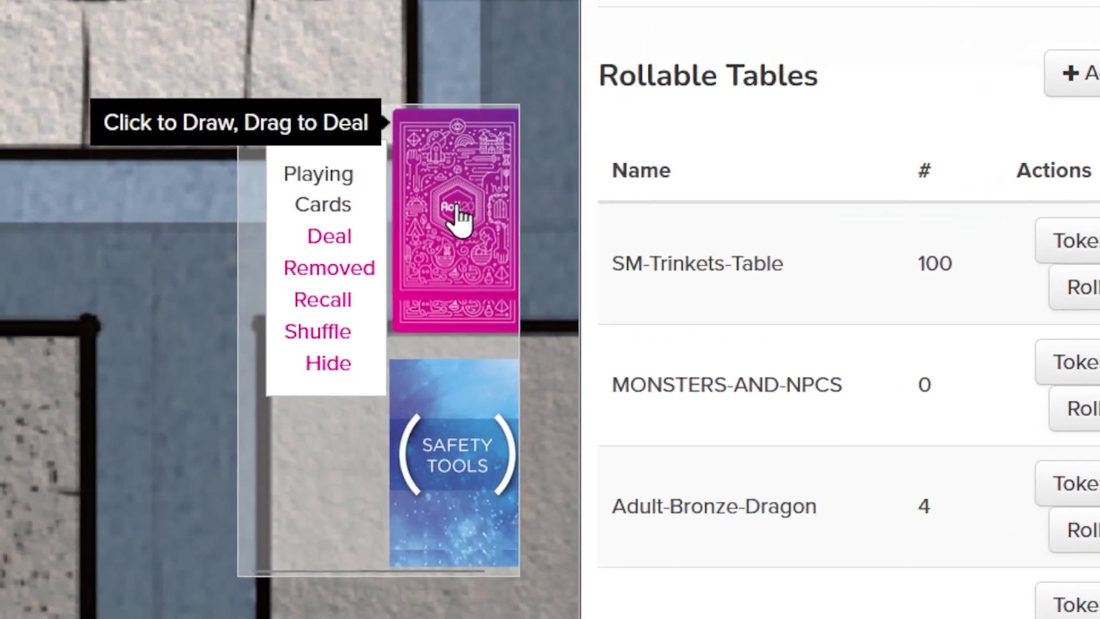
Deal three cards from the Playing Cards deck side by side onto the map and recall them from the table
{"action": "left_click_drag", "start_coordinate": [419, 401], "coordinate": [57, 483]}
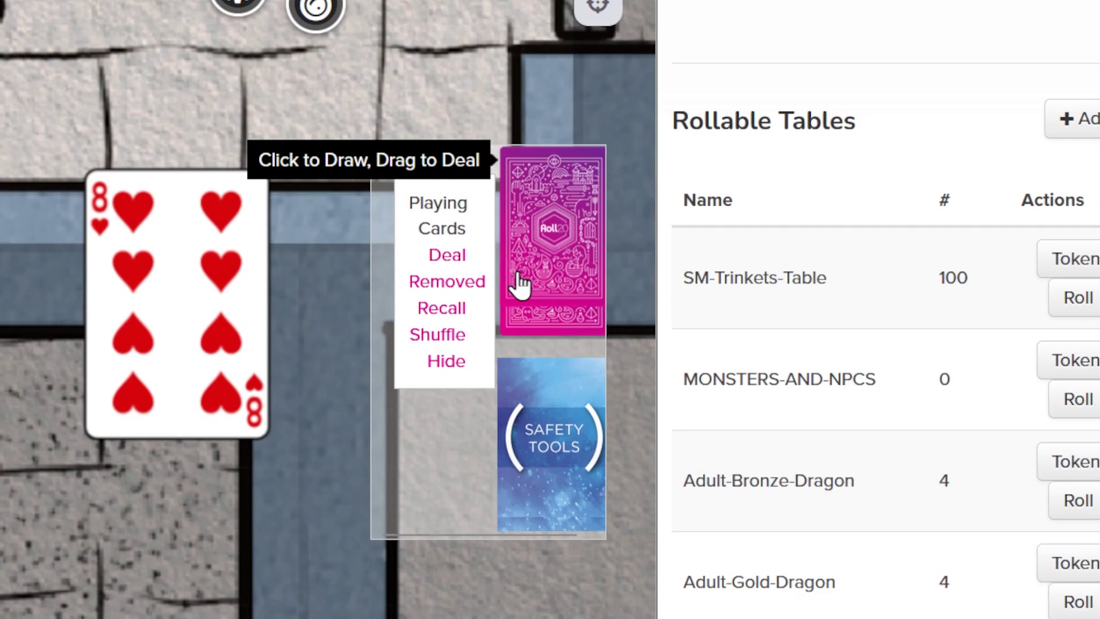
{"action": "mouse_move", "coordinate": [753, 251]}
{"action": "left_mouse_down"}
{"action": "mouse_move", "coordinate": [281, 241]}
{"action": "mouse_move", "coordinate": [154, 298]}
{"action": "left_mouse_up"}
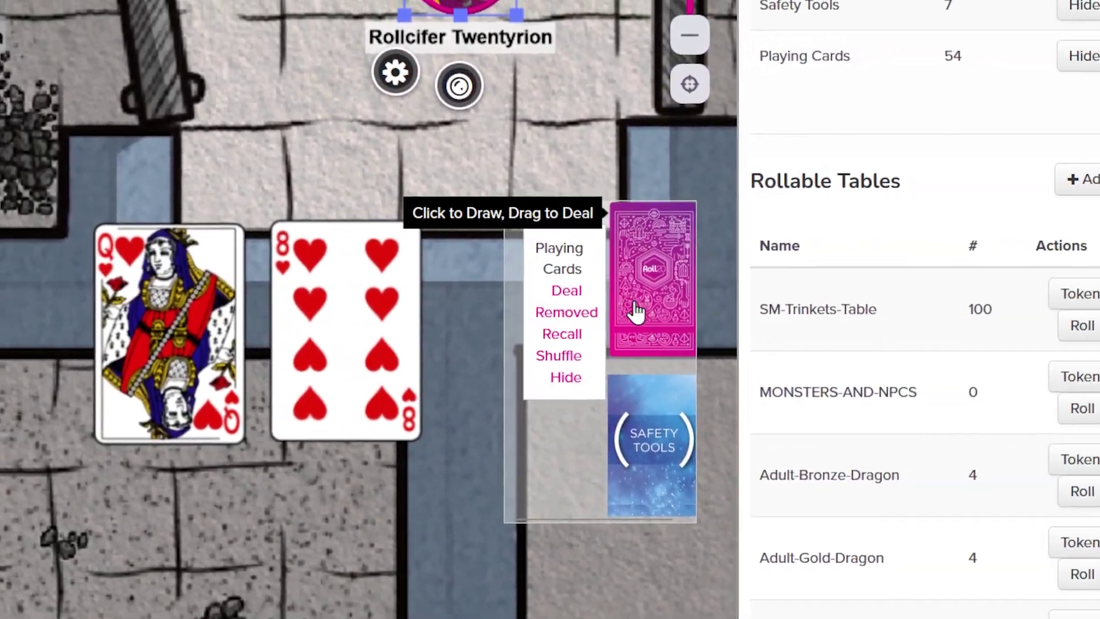
{"action": "left_click_drag", "start_coordinate": [873, 274], "coordinate": [335, 232]}
{"action": "left_click_drag", "start_coordinate": [261, 301], "coordinate": [125, 391]}
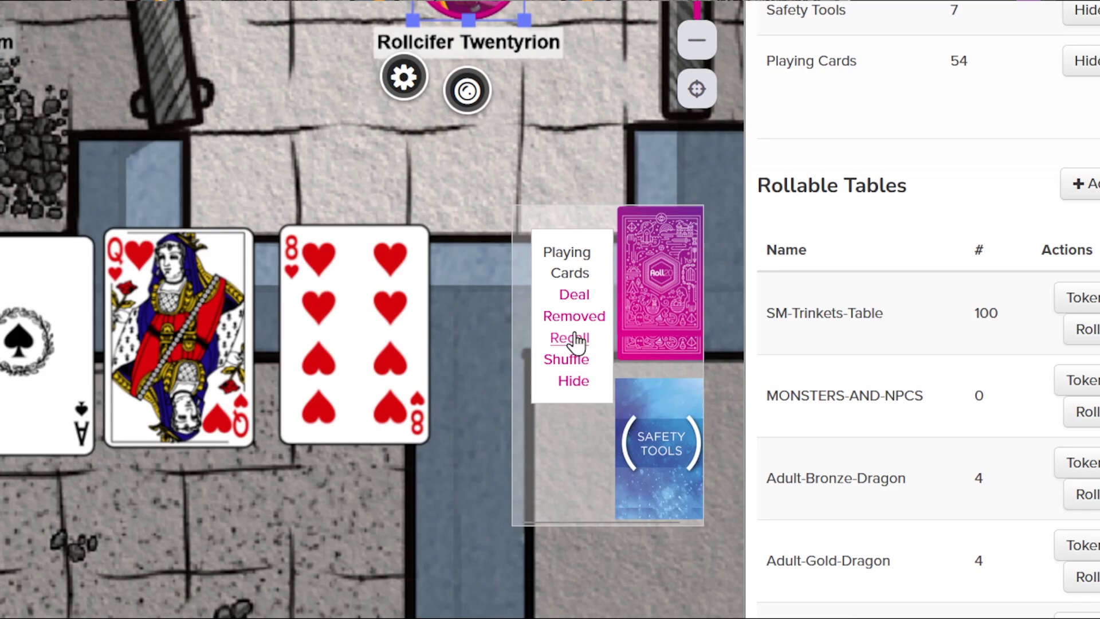
{"action": "left_click", "coordinate": [634, 336]}
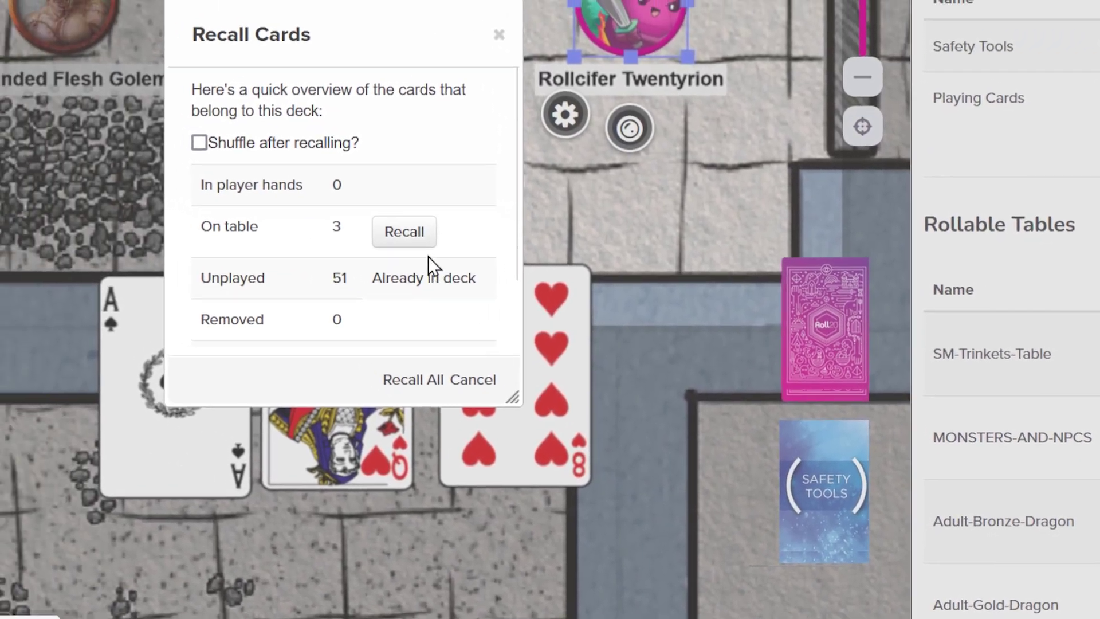
{"action": "left_click", "coordinate": [404, 232]}
Create a new character in the Alone Against the Flames journal and name it Rollth20
{"action": "mouse_move", "coordinate": [900, 563]}
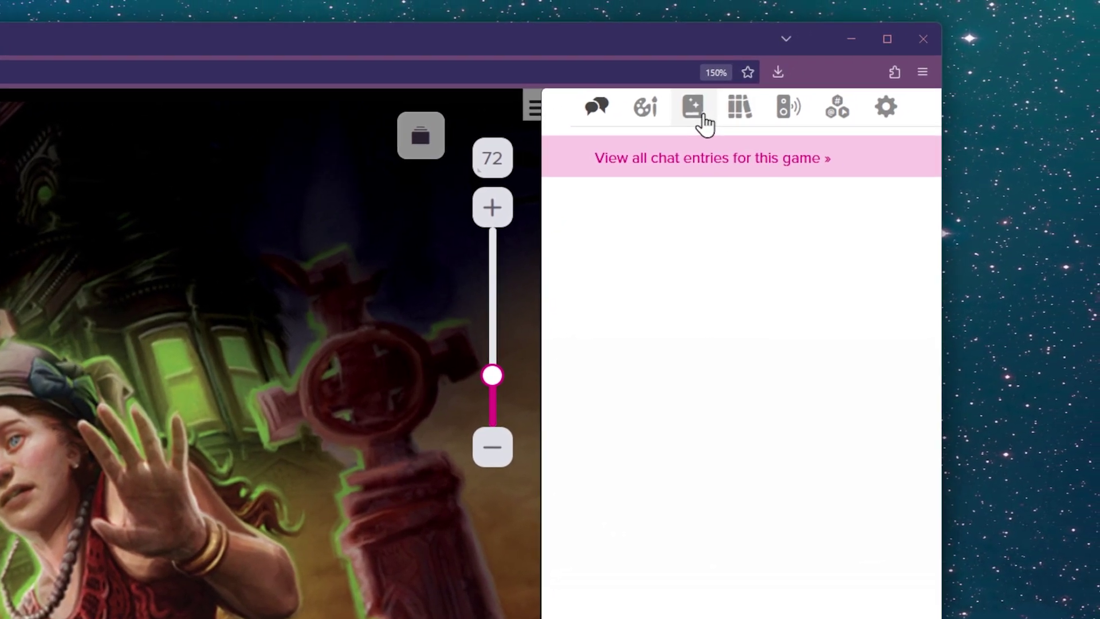
{"action": "left_click", "coordinate": [704, 123]}
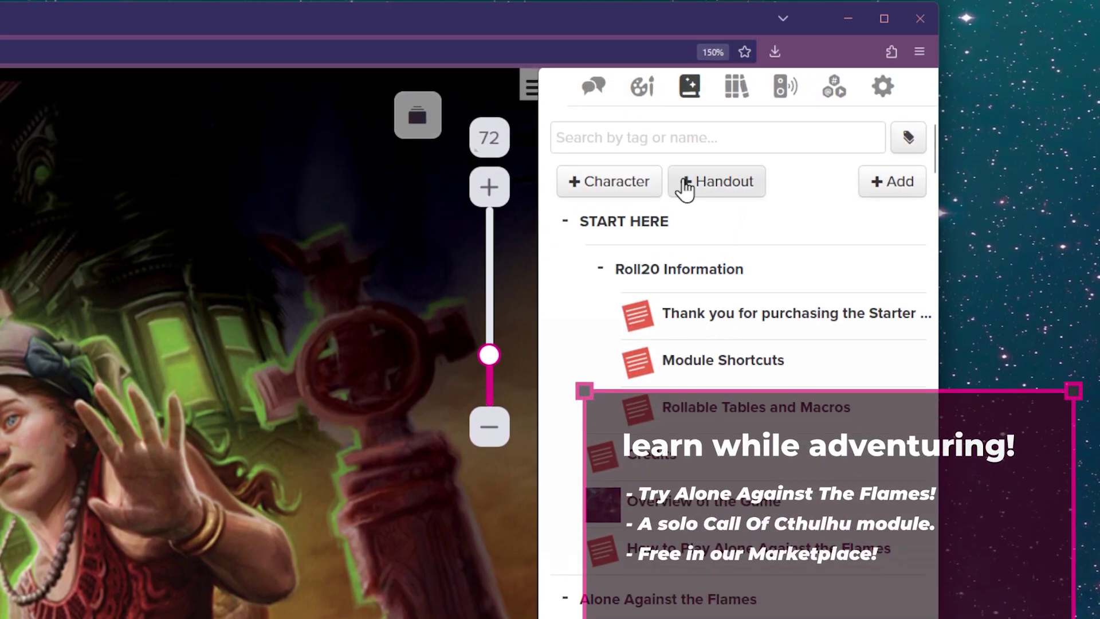
{"action": "left_click", "coordinate": [613, 197]}
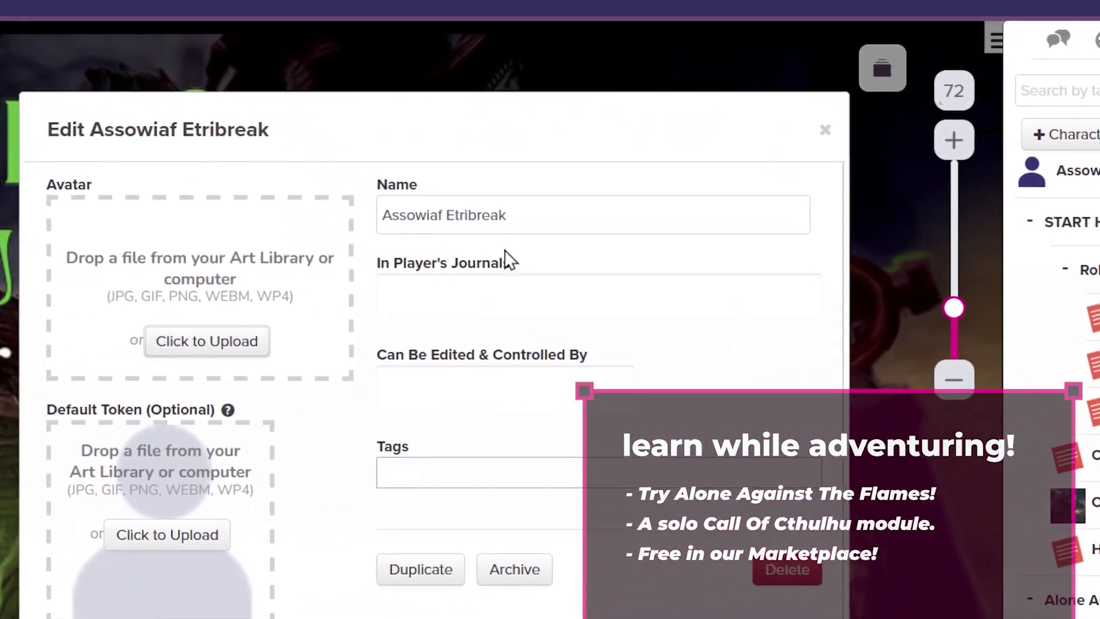
{"action": "triple_click", "coordinate": [351, 198]}
{"action": "type", "text": "Rollth20"}
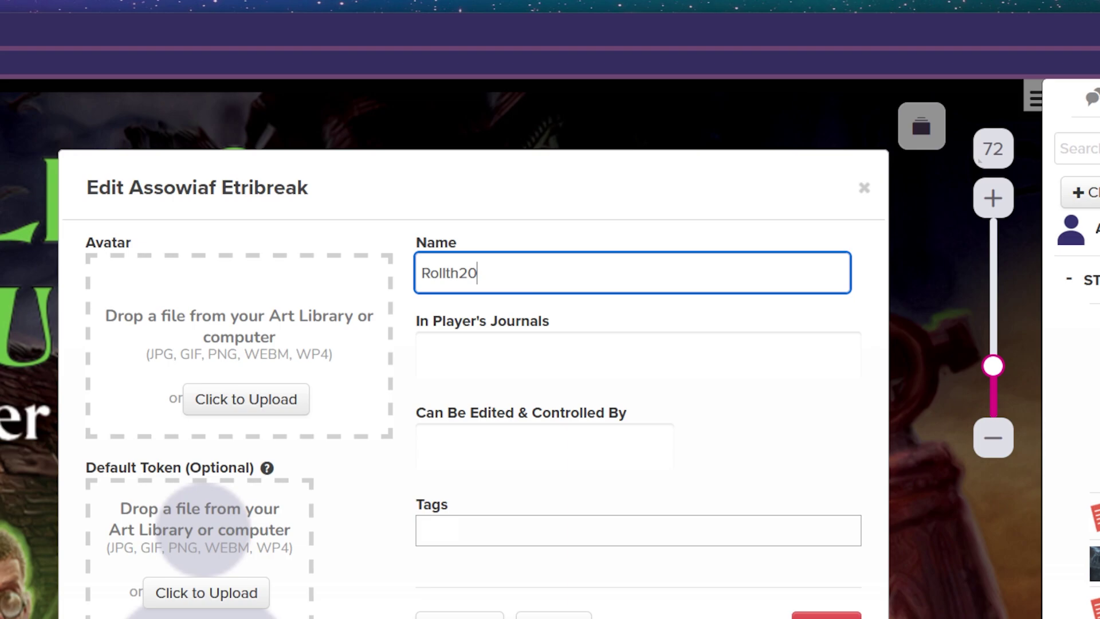
Put the character in the Roll20 player's journal and let that player edit and control it
{"action": "left_click", "coordinate": [515, 349]}
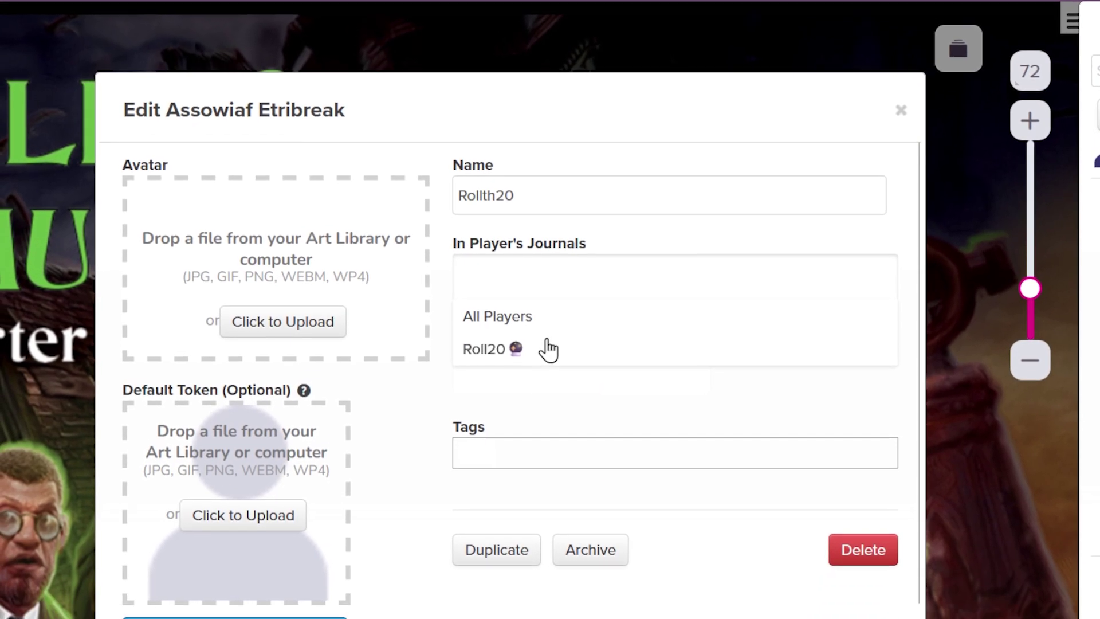
{"action": "left_click", "coordinate": [510, 426]}
{"action": "left_click", "coordinate": [509, 444]}
{"action": "left_click", "coordinate": [541, 394]}
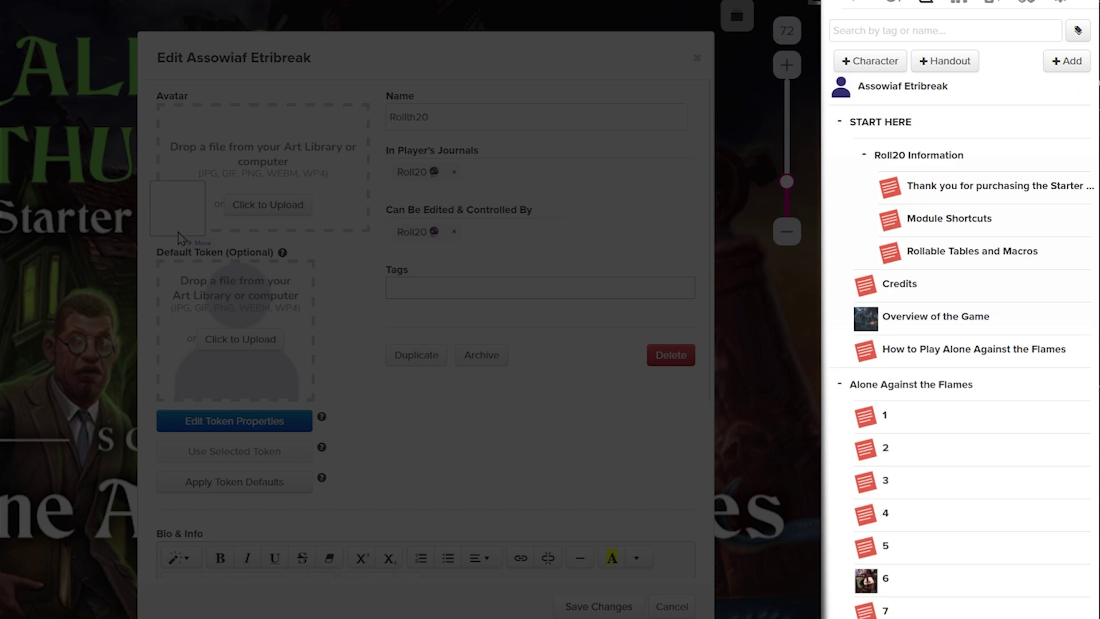
Give the character the scared pink die avatar and the text "very scared dice", and save the changes
{"action": "right_click", "coordinate": [991, 211]}
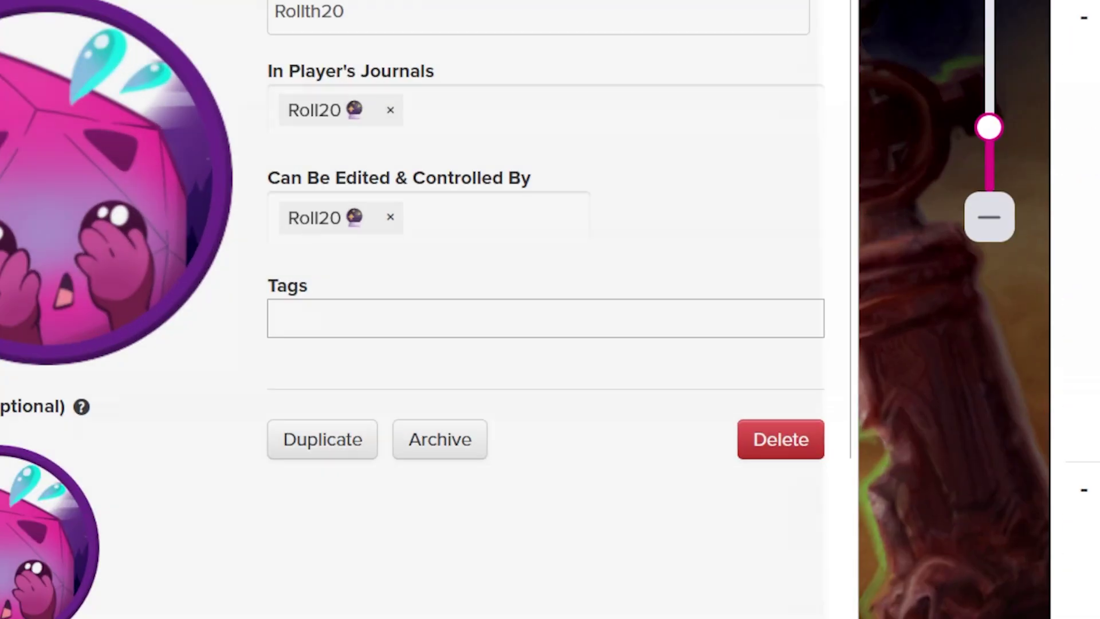
{"action": "type", "text": "very scared dice"}
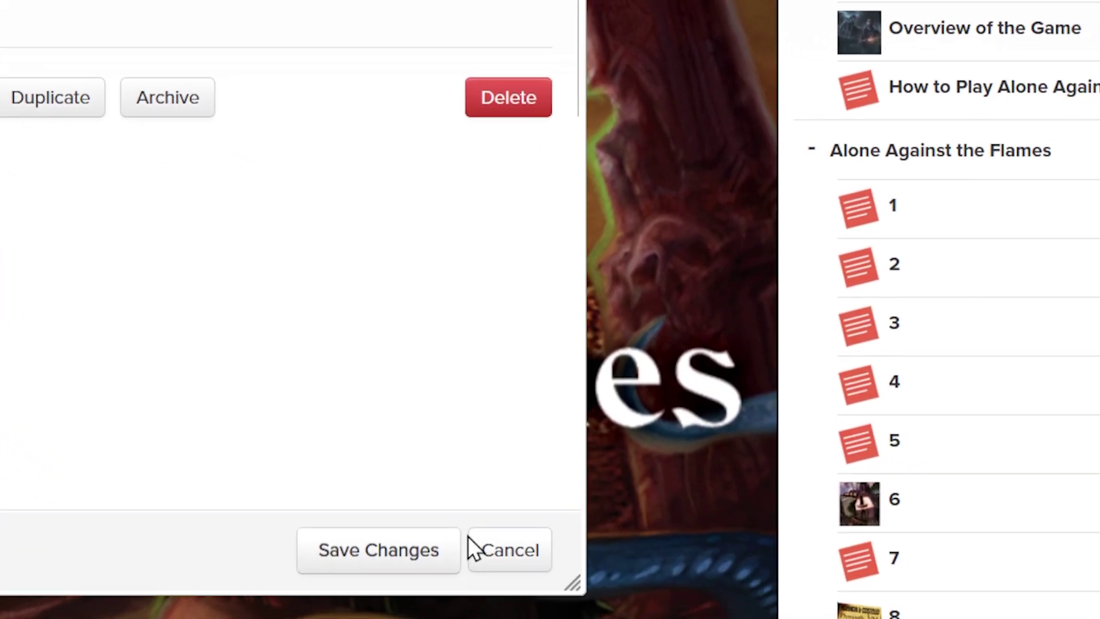
{"action": "left_click", "coordinate": [438, 542]}
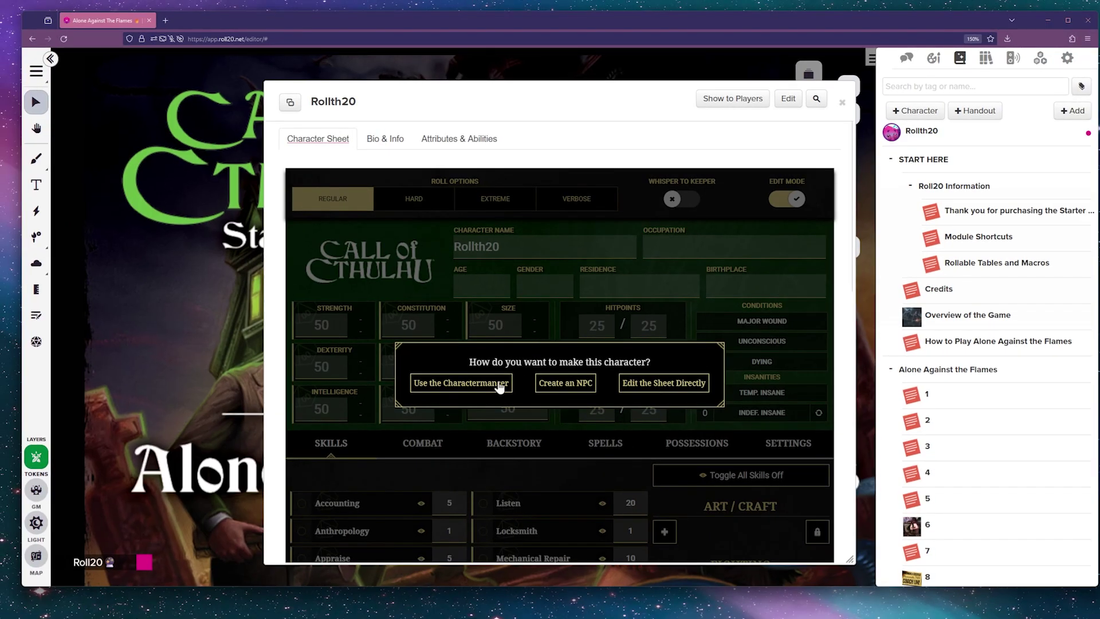
Choose to edit Rollth20's sheet directly and pop it out into its own window beside the tabletop
{"action": "left_click", "coordinate": [676, 389]}
{"action": "left_click", "coordinate": [290, 102]}
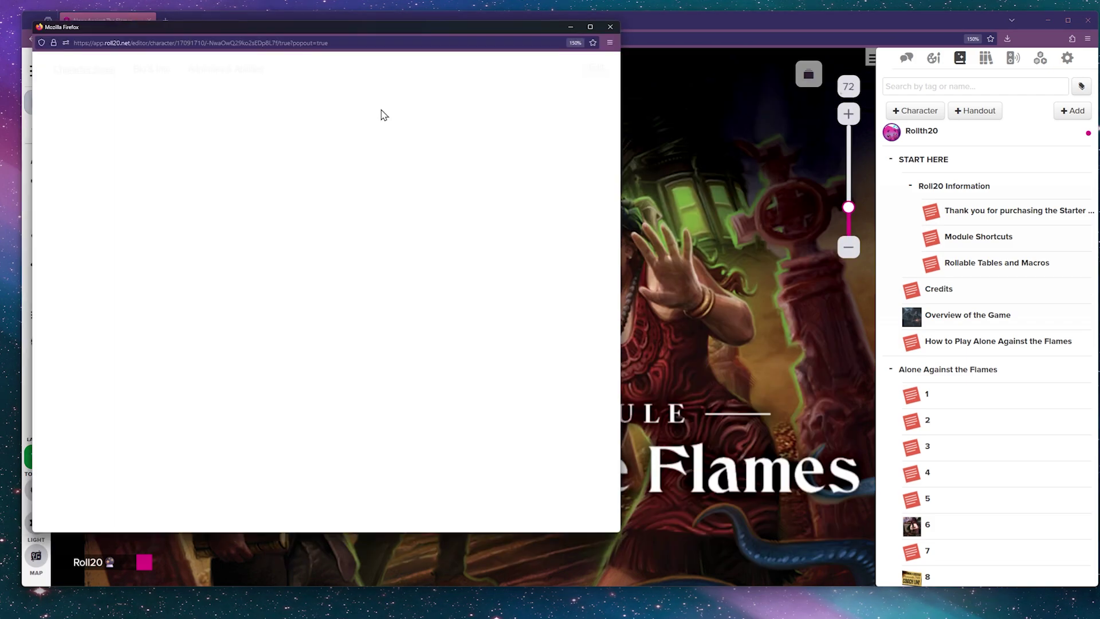
{"action": "left_click_drag", "start_coordinate": [338, 32], "coordinate": [930, 53]}
{"action": "left_click_drag", "start_coordinate": [770, 22], "coordinate": [609, 26]}
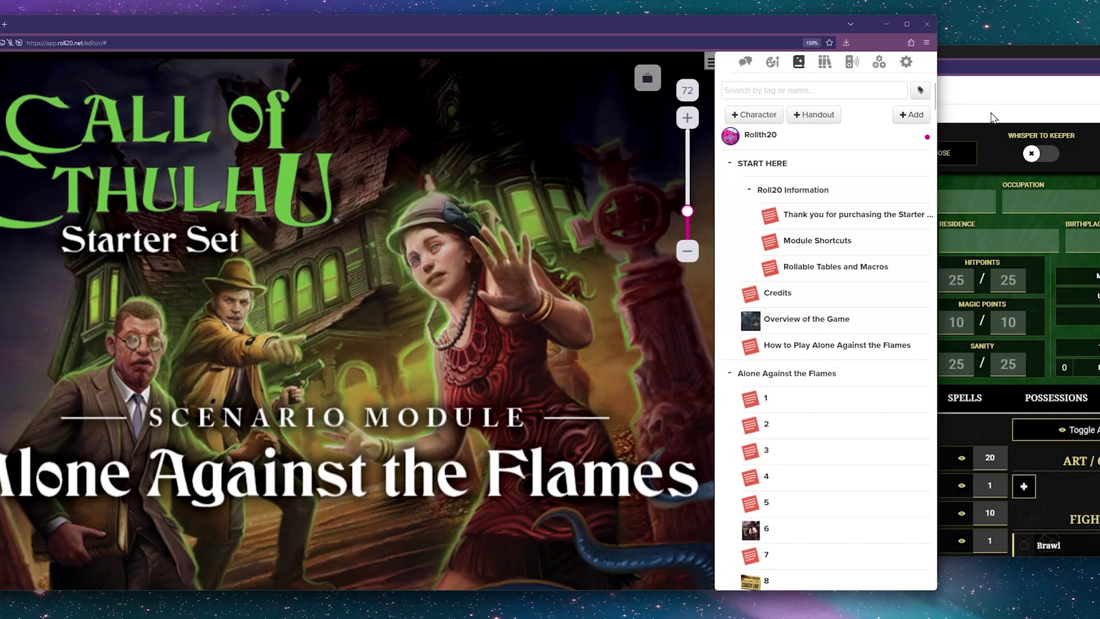
{"action": "left_click", "coordinate": [963, 109]}
Open handout 1 next to the popped-out character sheet and follow its link to handout 263
{"action": "left_click", "coordinate": [780, 400]}
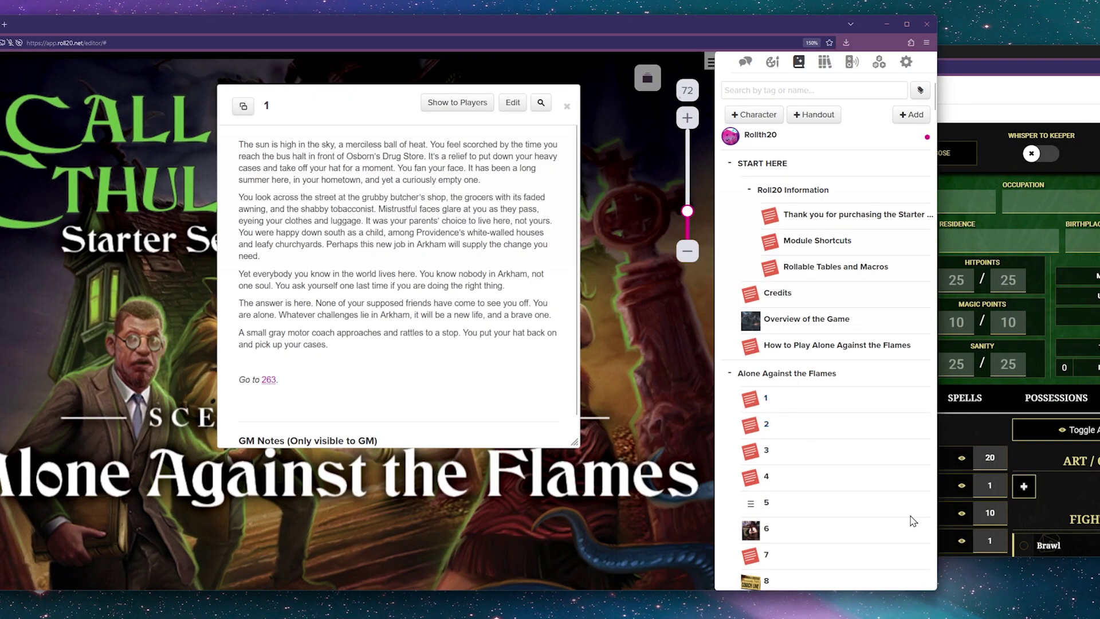
{"action": "left_click_drag", "start_coordinate": [936, 518], "coordinate": [611, 508]}
{"action": "left_click_drag", "start_coordinate": [373, 107], "coordinate": [235, 127]}
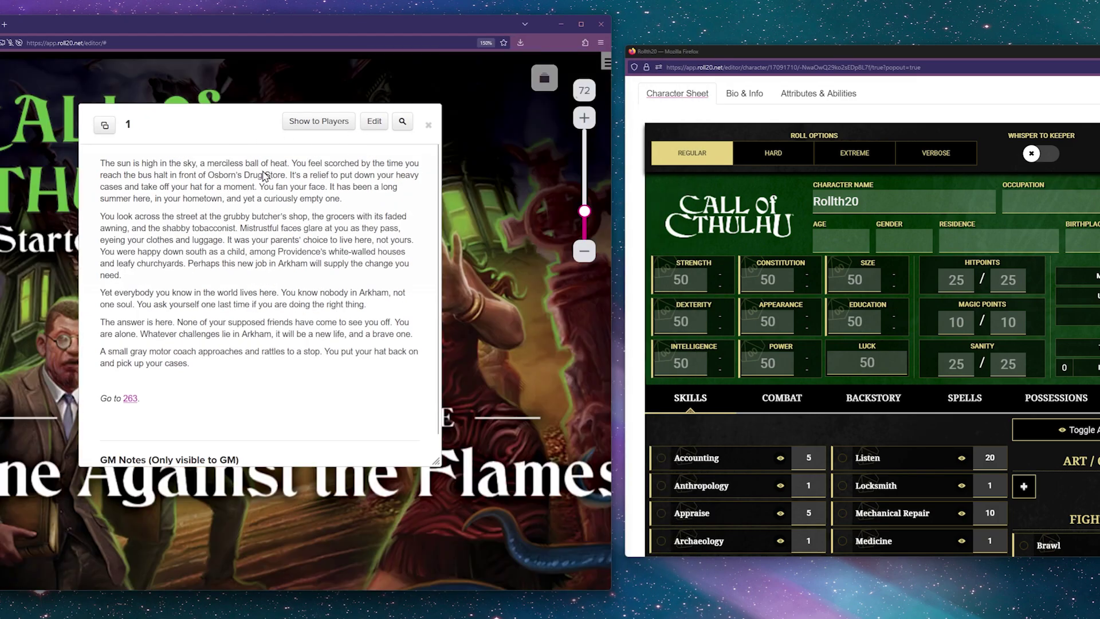
{"action": "scroll", "coordinate": [265, 177], "scroll_direction": "down", "scroll_amount": 1}
{"action": "left_click", "coordinate": [130, 368]}
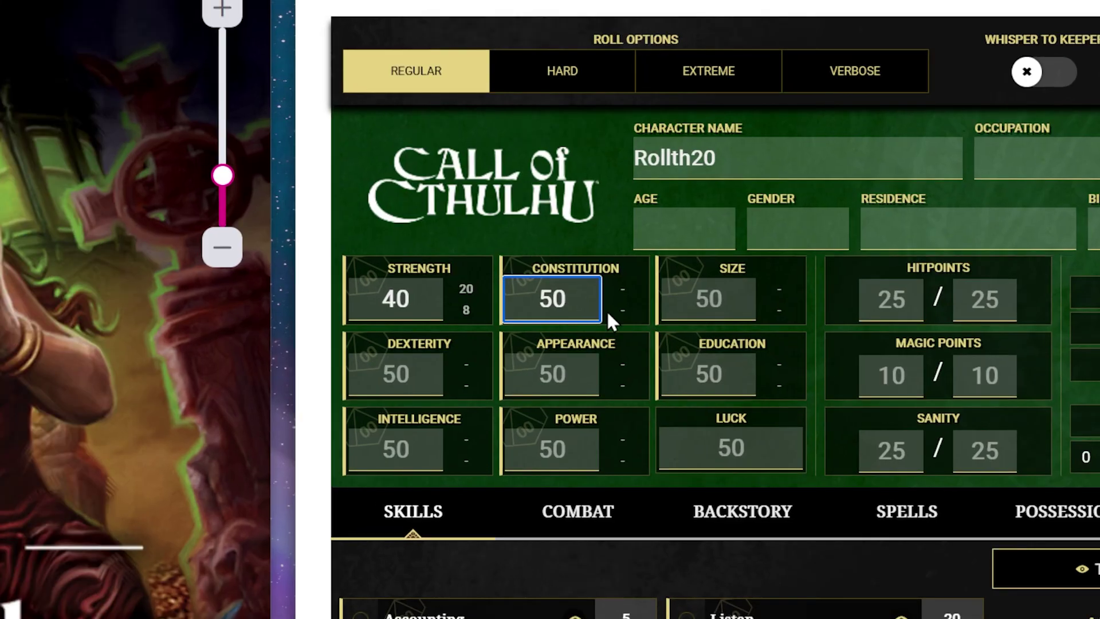
Allocate the sheet's characteristics: Strength 40, Constitution, Size and Dexterity 50, Appearance 60, and 70 for a remaining one
{"action": "key", "text": "Tab"}
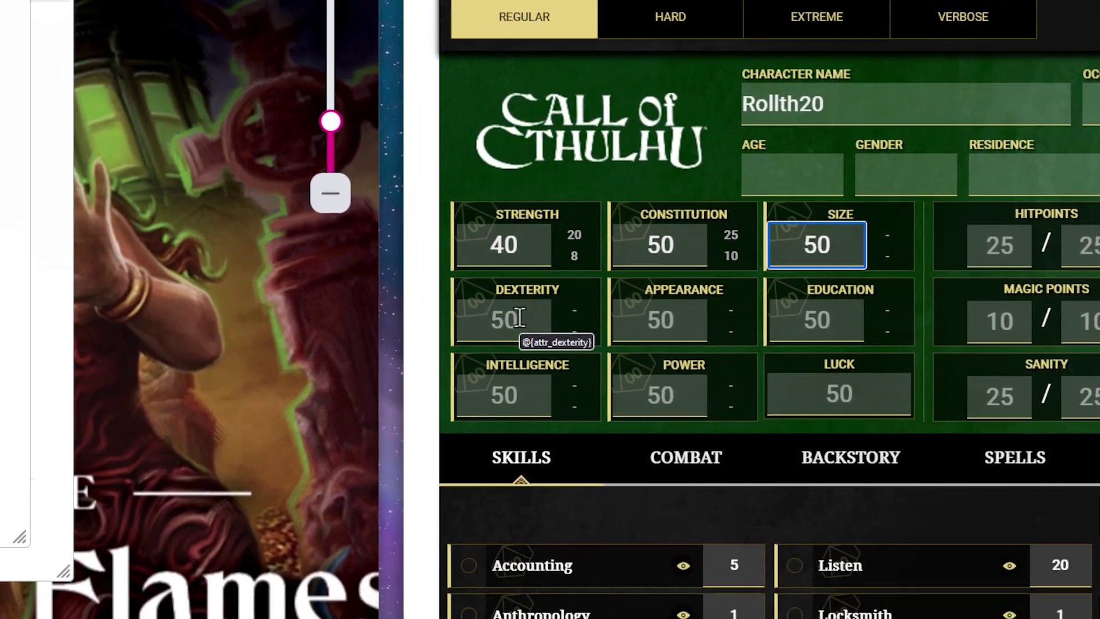
{"action": "left_click", "coordinate": [518, 317]}
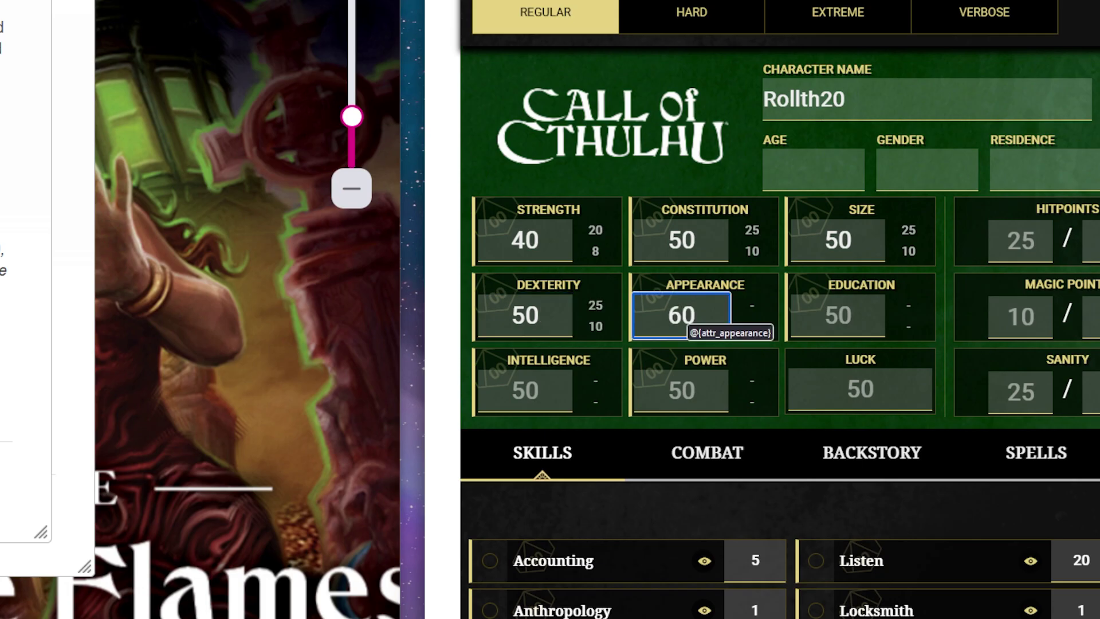
{"action": "key", "text": "Tab"}
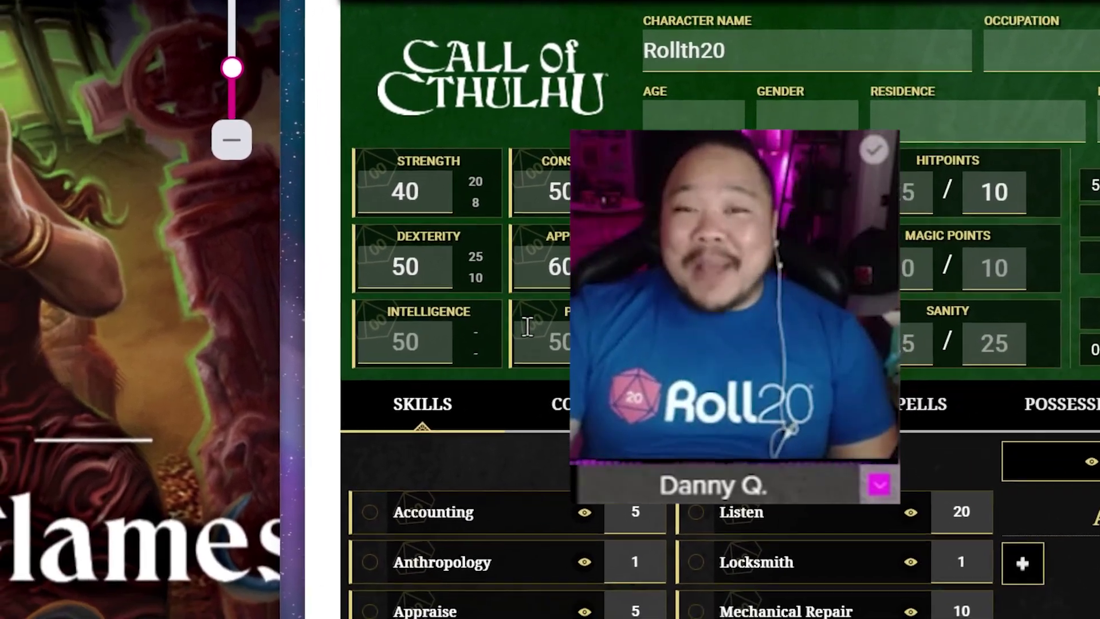
{"action": "left_click", "coordinate": [525, 390]}
{"action": "type", "text": "70"}
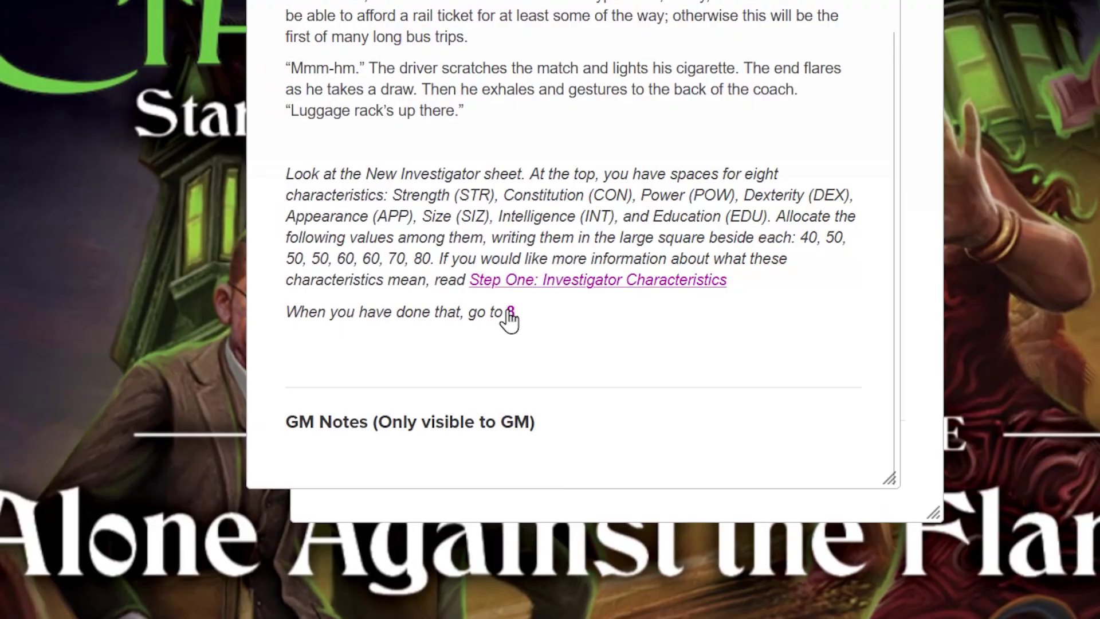
Continue through the solo adventure by following the handout links to 8, 38 and 233
{"action": "left_click", "coordinate": [126, 316]}
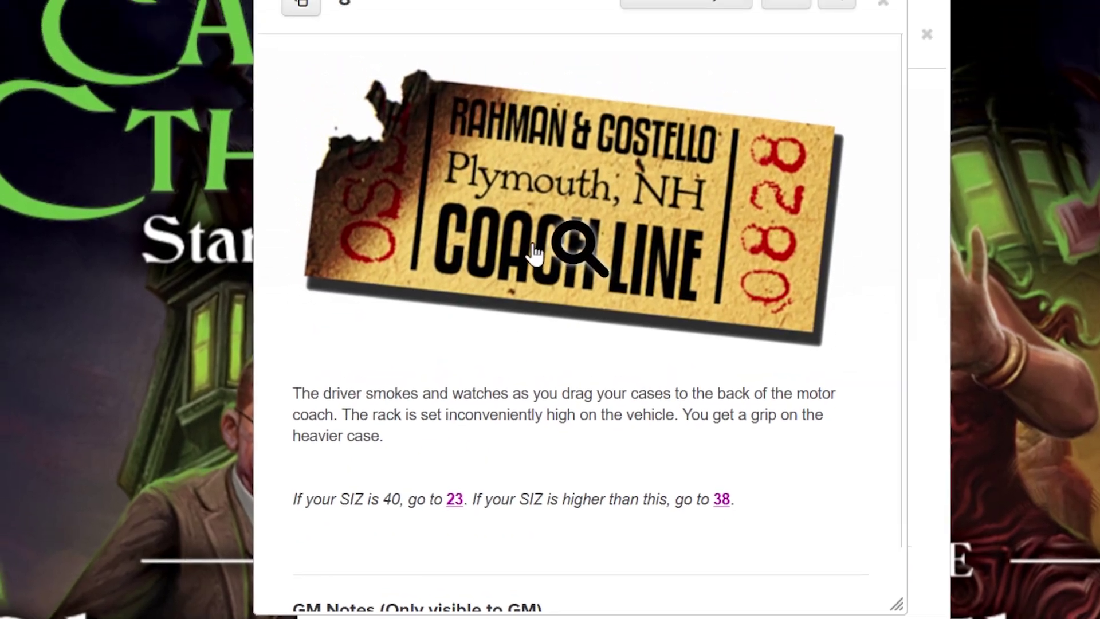
{"action": "left_click_drag", "start_coordinate": [344, 351], "coordinate": [431, 350]}
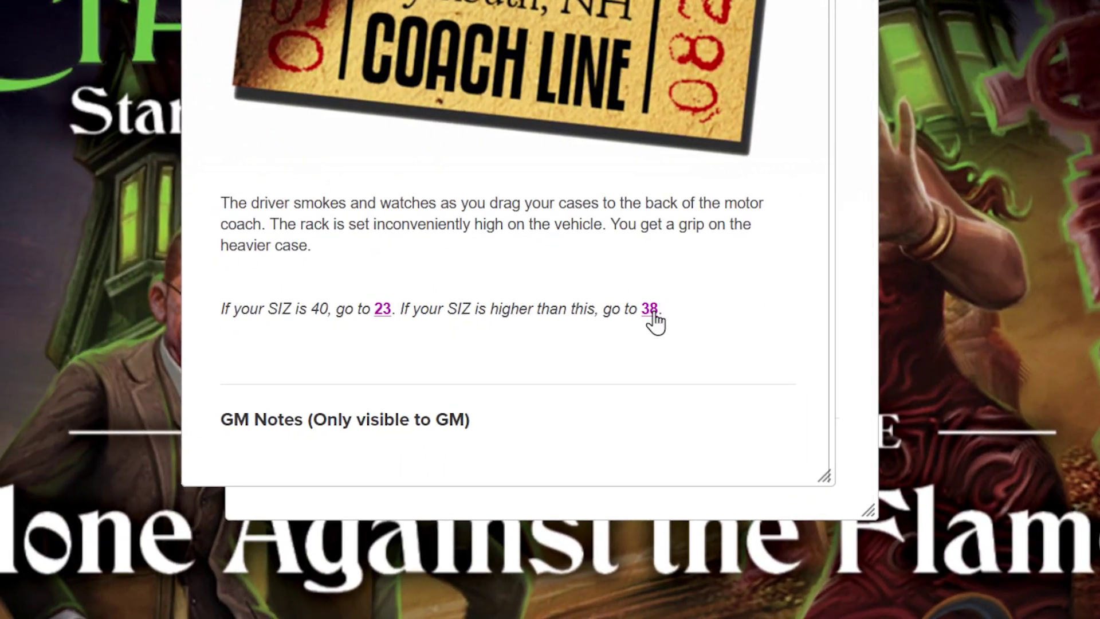
{"action": "left_click", "coordinate": [24, 368]}
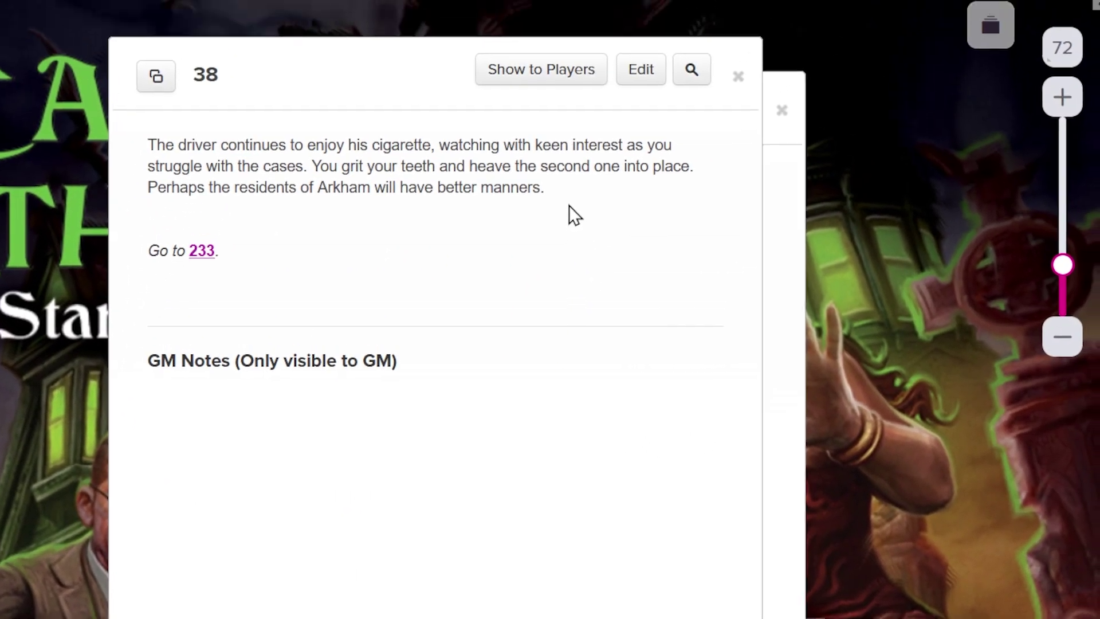
{"action": "left_click", "coordinate": [186, 346]}
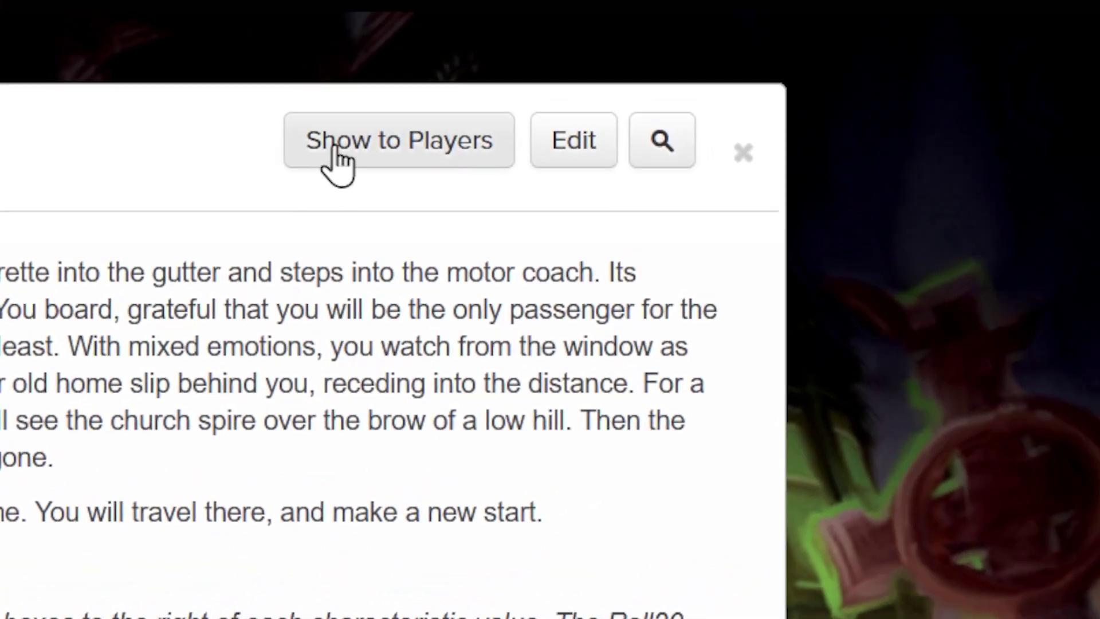
Open handout 233 for editing and rename it "The One Where The Driver Is Kinda Sus"
{"action": "left_click", "coordinate": [626, 17]}
{"action": "left_click", "coordinate": [405, 608]}
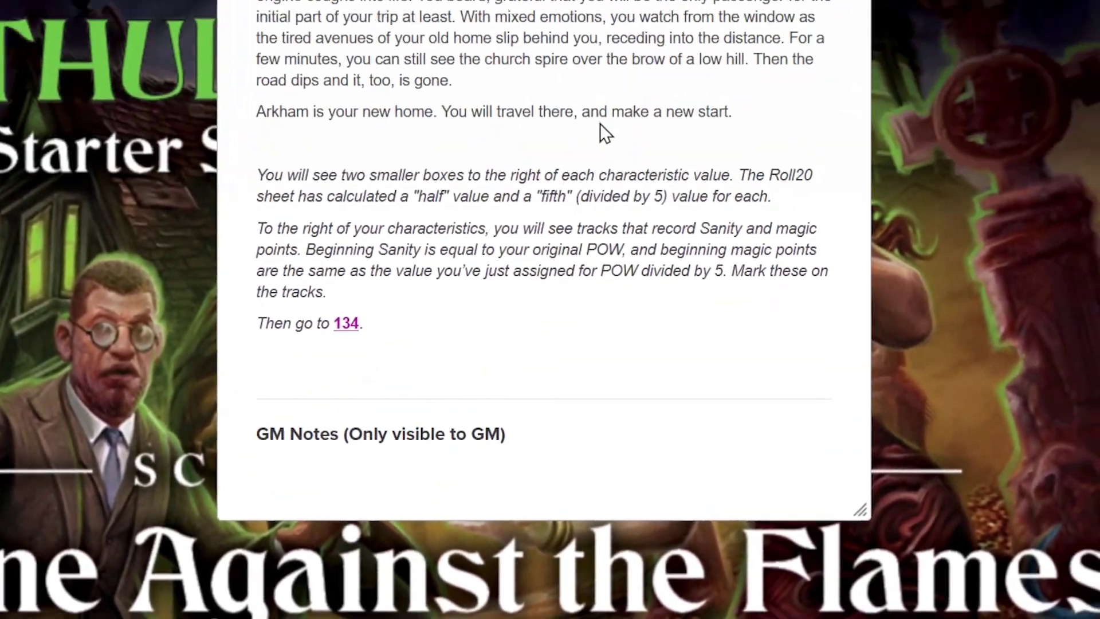
{"action": "left_click", "coordinate": [634, 164]}
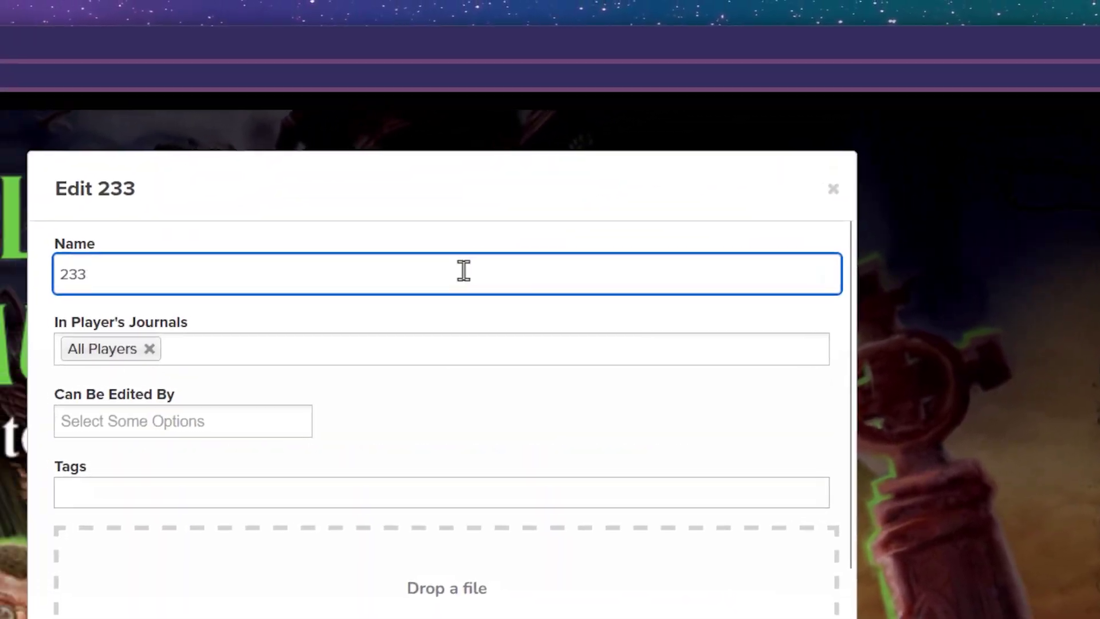
{"action": "double_click", "coordinate": [453, 273]}
{"action": "type", "text": "Th"}
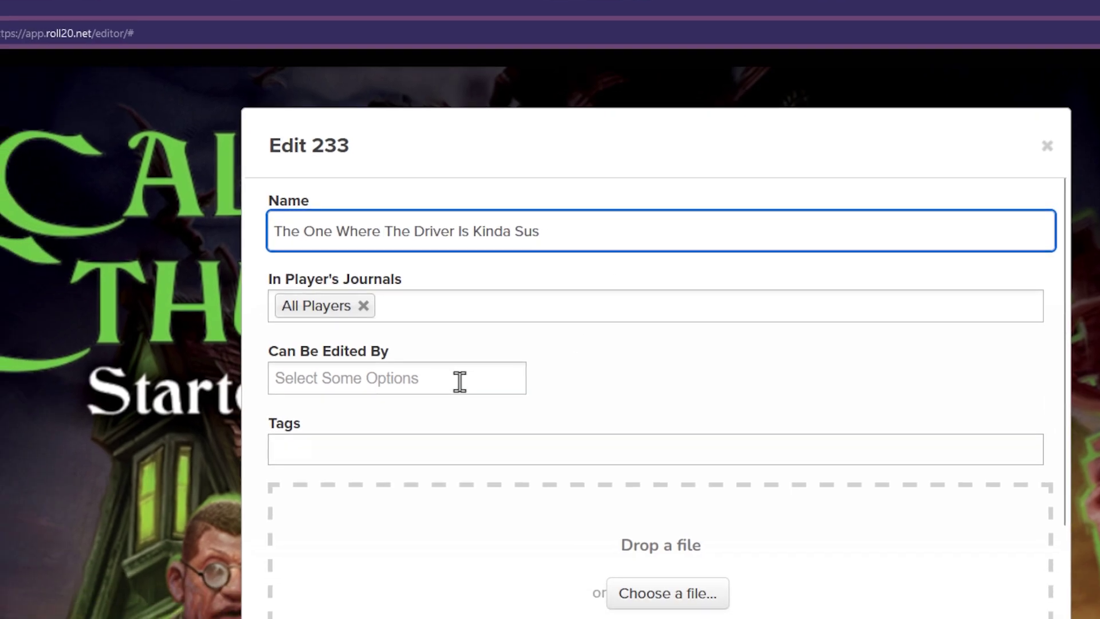
Allow the Roll20 player to edit the handout and save its changes
{"action": "left_click", "coordinate": [389, 429]}
{"action": "left_click", "coordinate": [368, 489]}
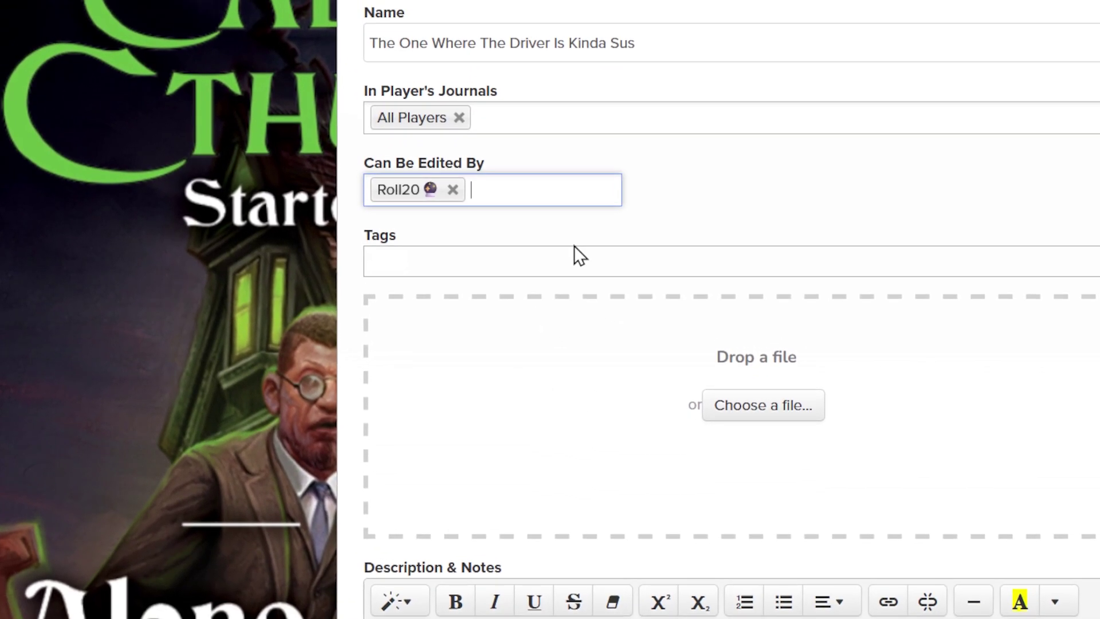
{"action": "left_click", "coordinate": [404, 490]}
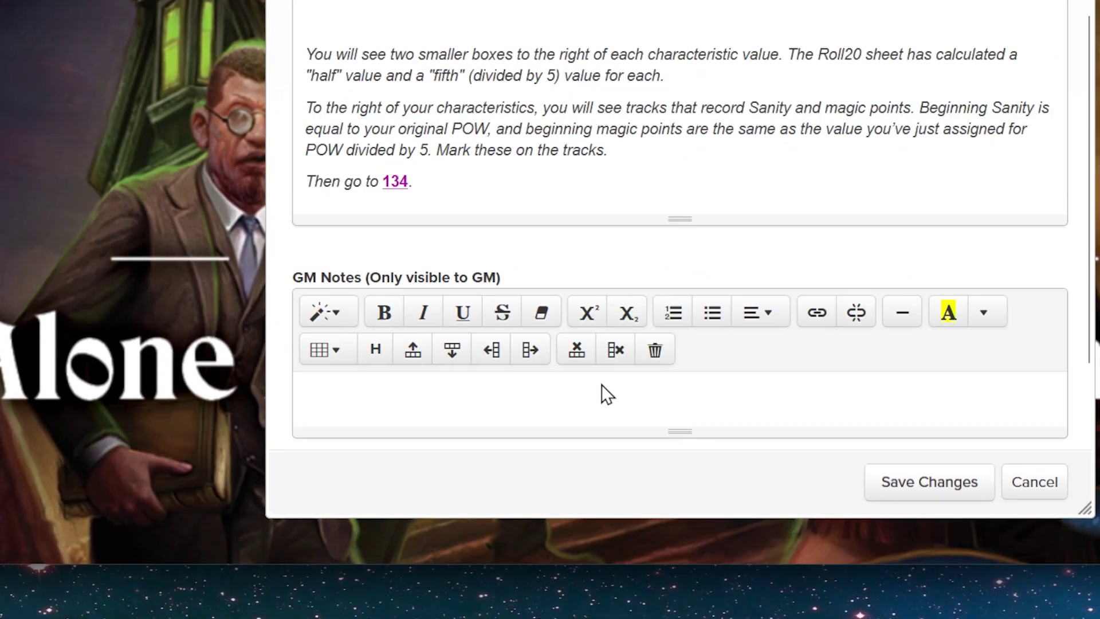
{"action": "left_click", "coordinate": [929, 482]}
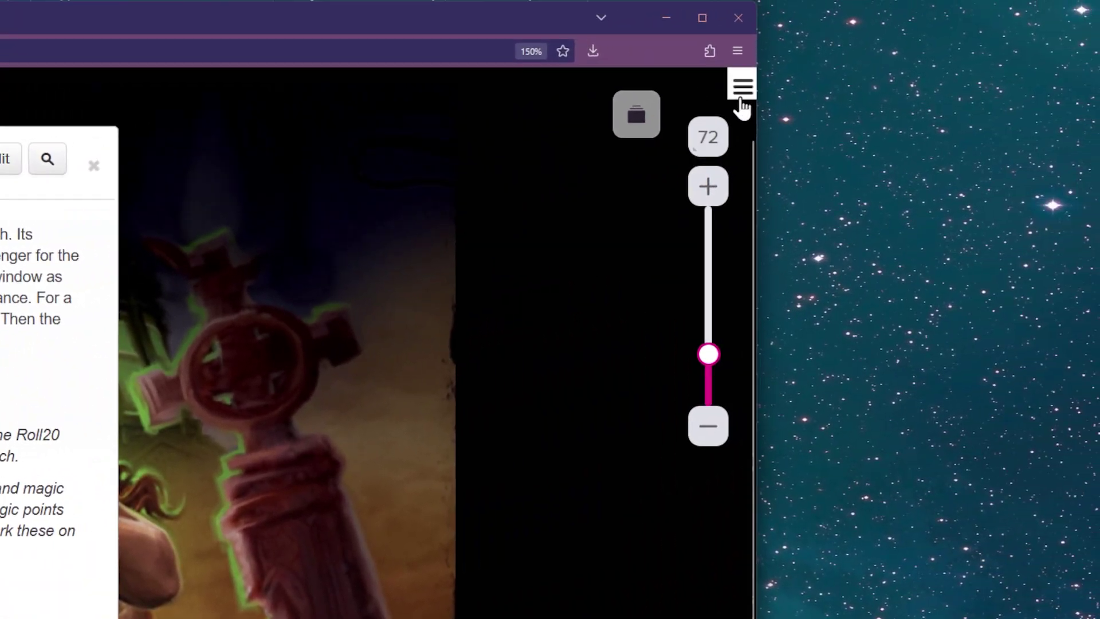
Open the journal and view the available item actions for handout 189
{"action": "left_click", "coordinate": [742, 95]}
{"action": "right_click", "coordinate": [508, 324]}
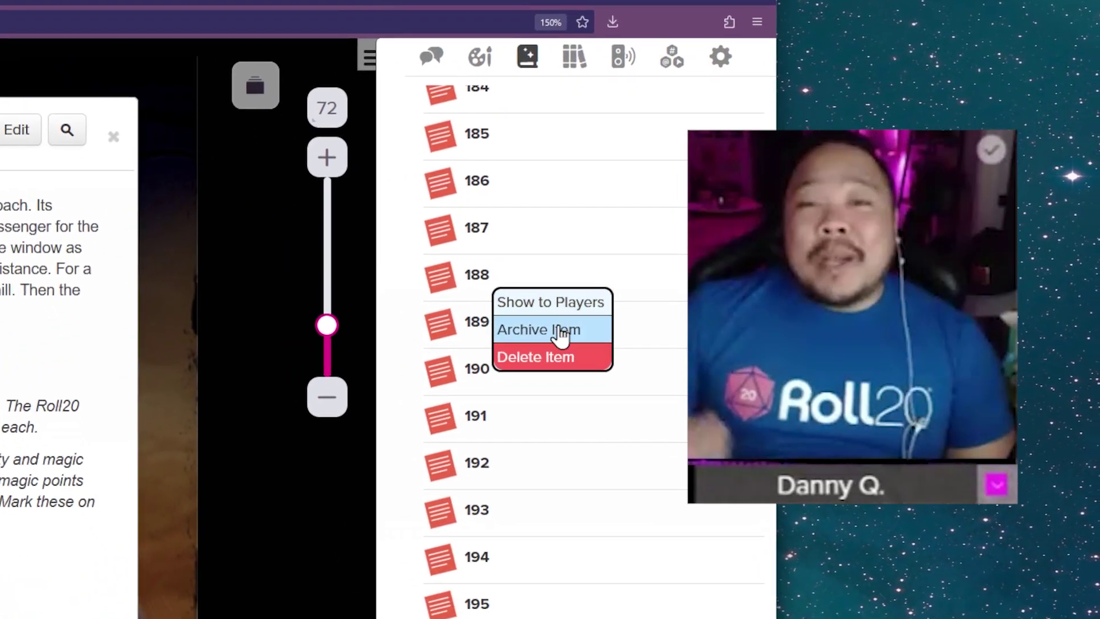
{"action": "scroll", "coordinate": [508, 357], "scroll_direction": "up", "scroll_amount": 2}
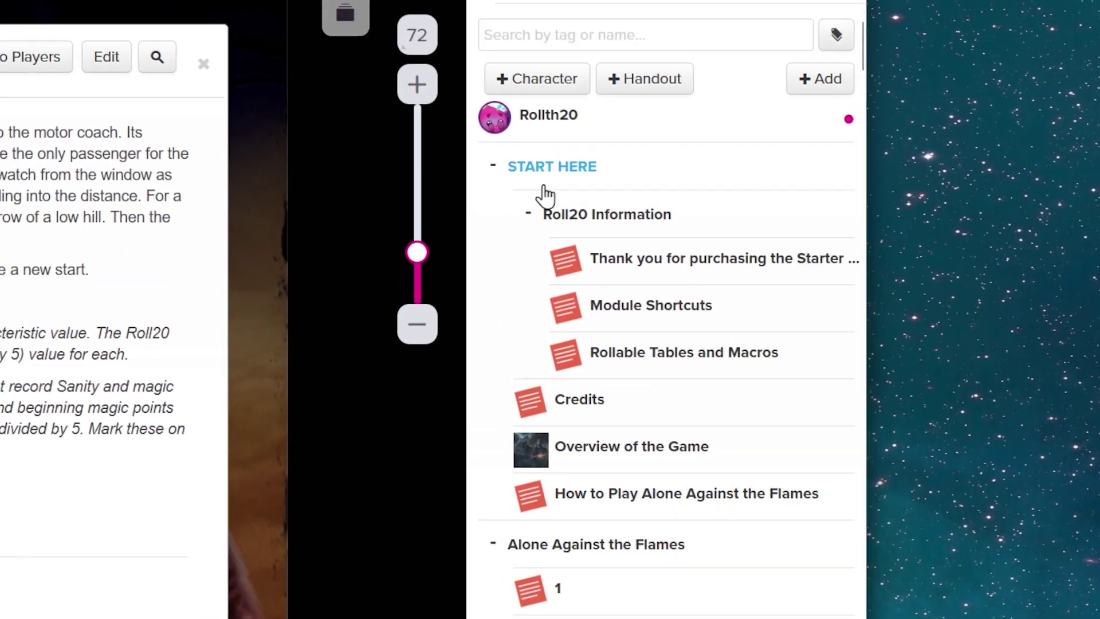
Create a journal folder named "My Character" and move the Rollth20 character into it
{"action": "left_click", "coordinate": [730, 152]}
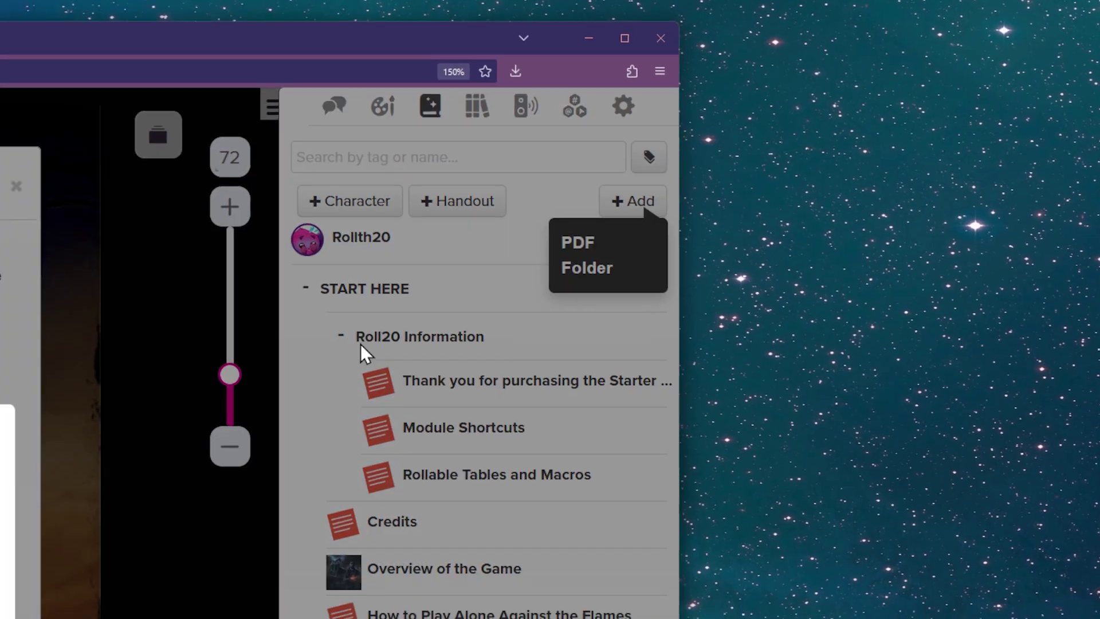
{"action": "left_click", "coordinate": [586, 268]}
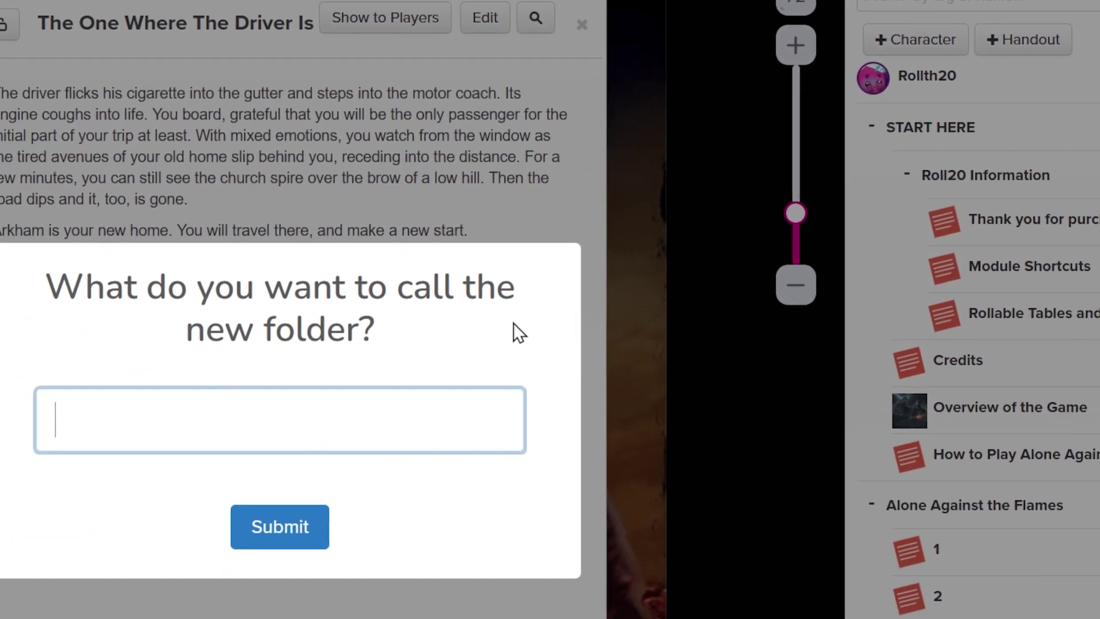
{"action": "type", "text": "My Character"}
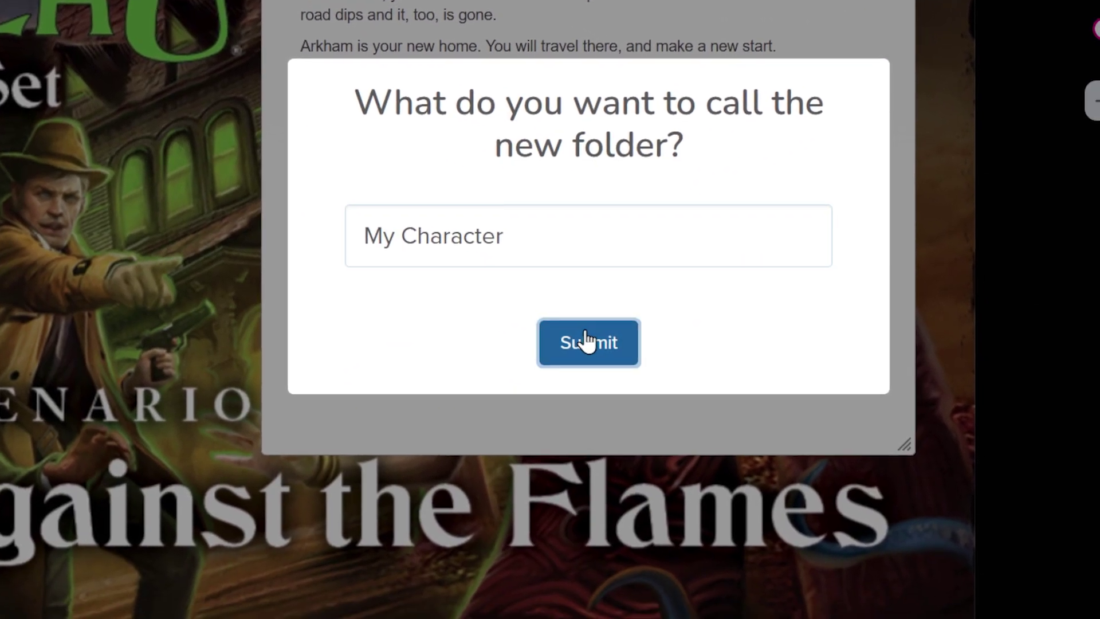
{"action": "left_click", "coordinate": [303, 516]}
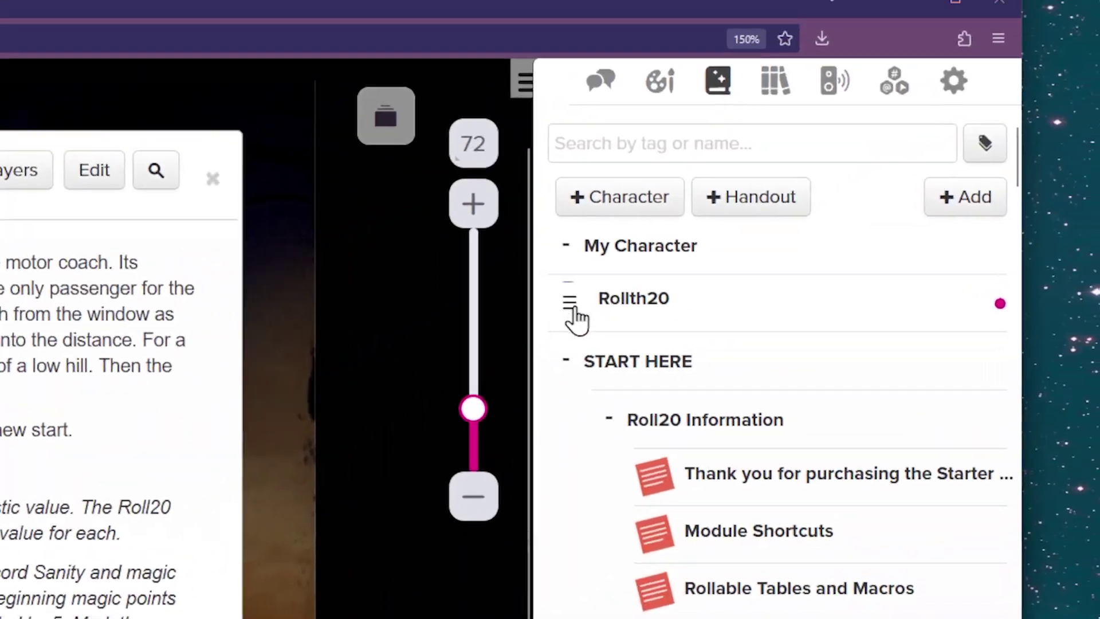
{"action": "mouse_move", "coordinate": [902, 70]}
{"action": "left_mouse_down"}
{"action": "mouse_move", "coordinate": [987, 136]}
{"action": "mouse_move", "coordinate": [897, 82]}
{"action": "left_mouse_up"}
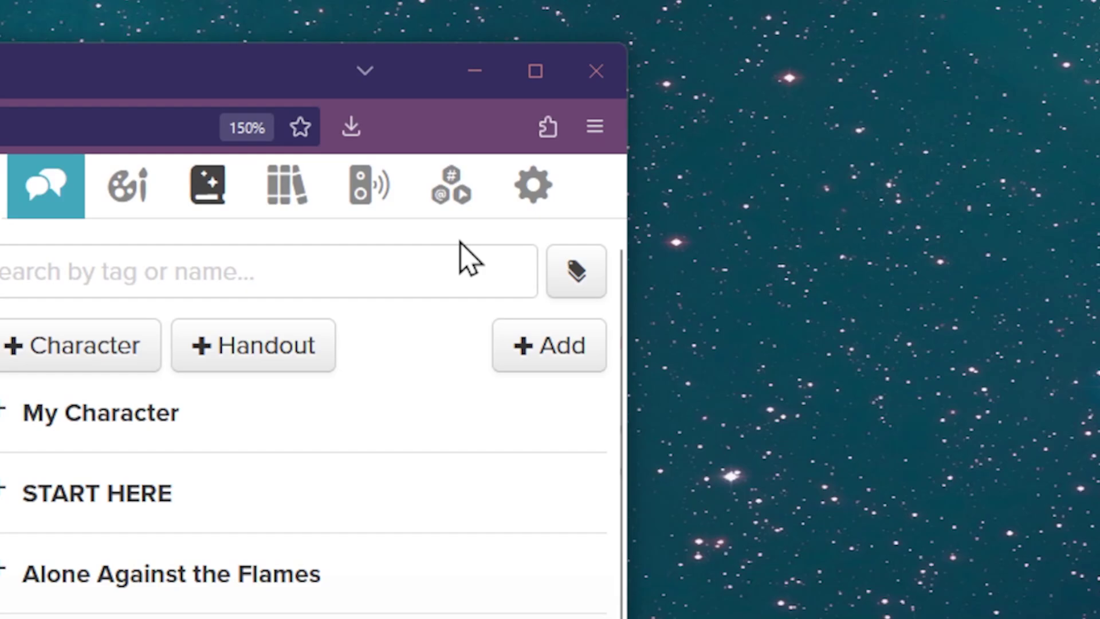
Exit the game from the tabletop's settings
{"action": "left_click", "coordinate": [878, 208]}
{"action": "scroll", "coordinate": [625, 613], "scroll_direction": "down", "scroll_amount": 5}
{"action": "left_click", "coordinate": [578, 518]}
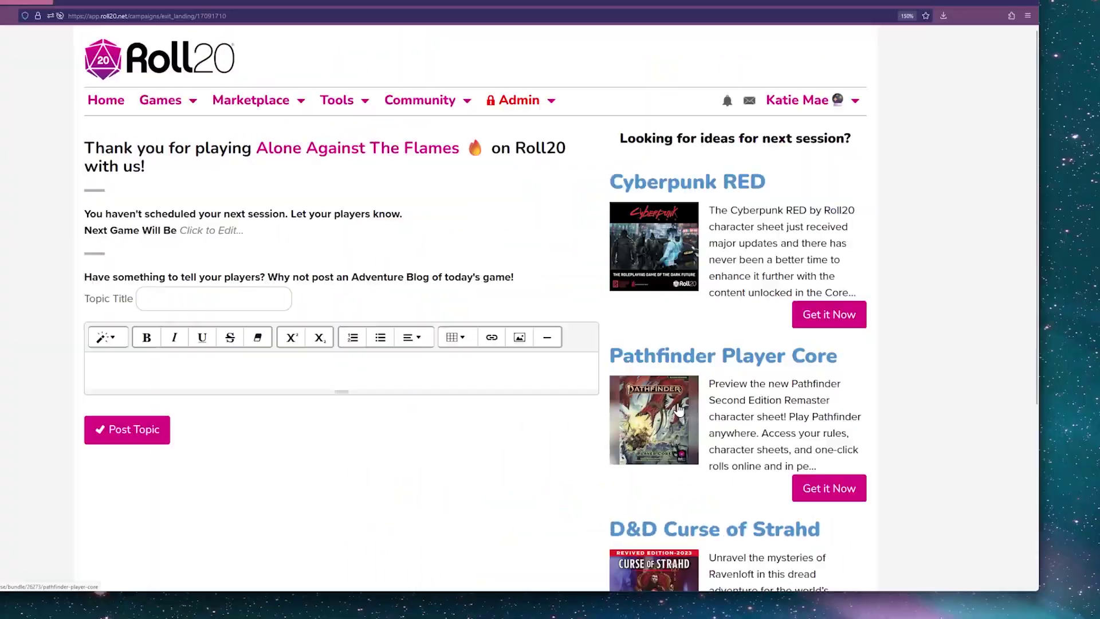
Browse the Alone Against The Flames journal outside the tabletop and follow the link in handout 205 to 27
{"action": "left_click", "coordinate": [475, 219]}
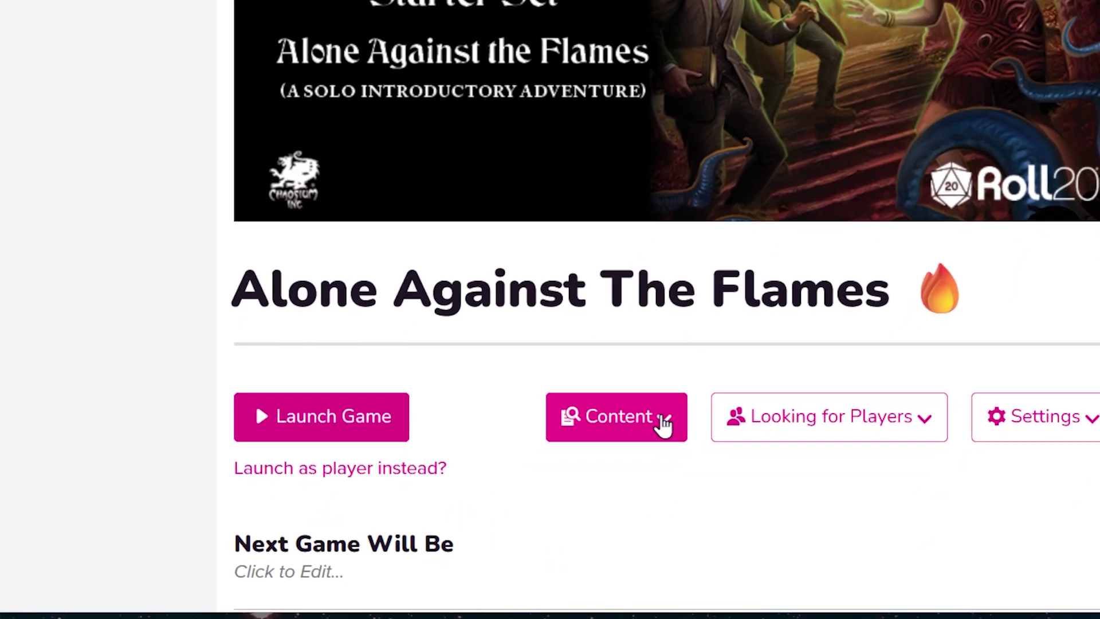
{"action": "left_click", "coordinate": [418, 487]}
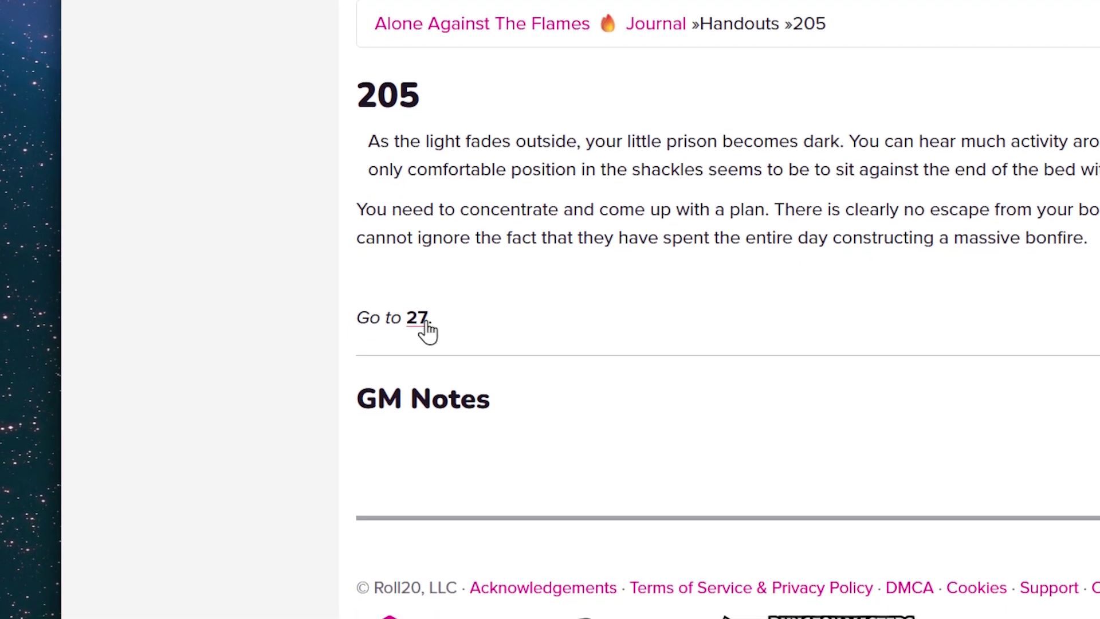
{"action": "left_click", "coordinate": [421, 385]}
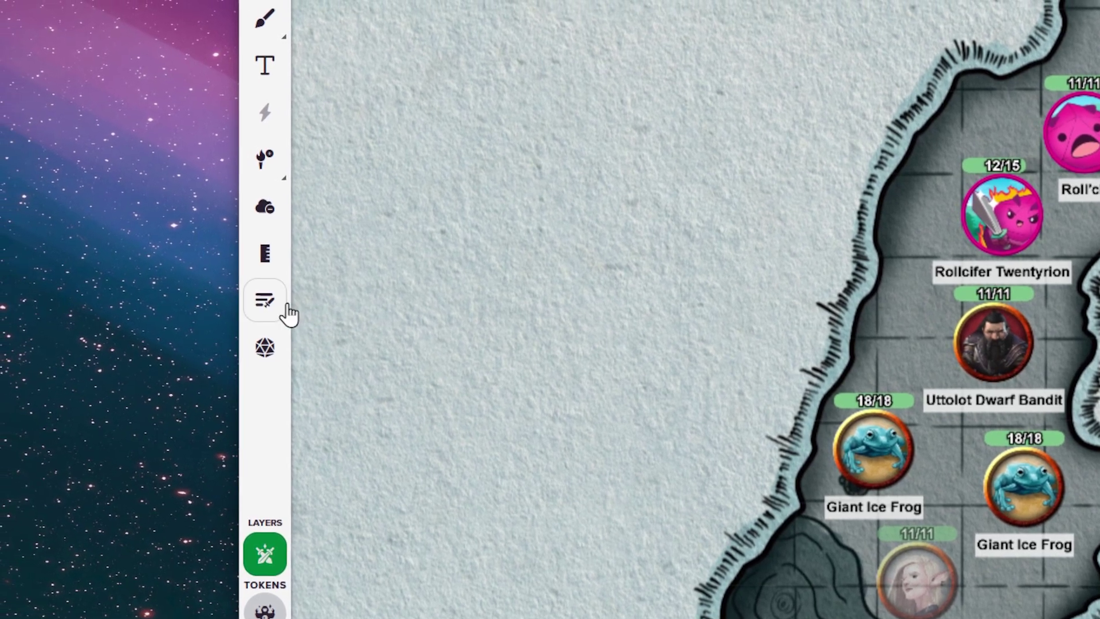
Open the turn order, place its window beside the tokens and add a turn for a Giant Ice Frog
{"action": "left_click", "coordinate": [294, 310]}
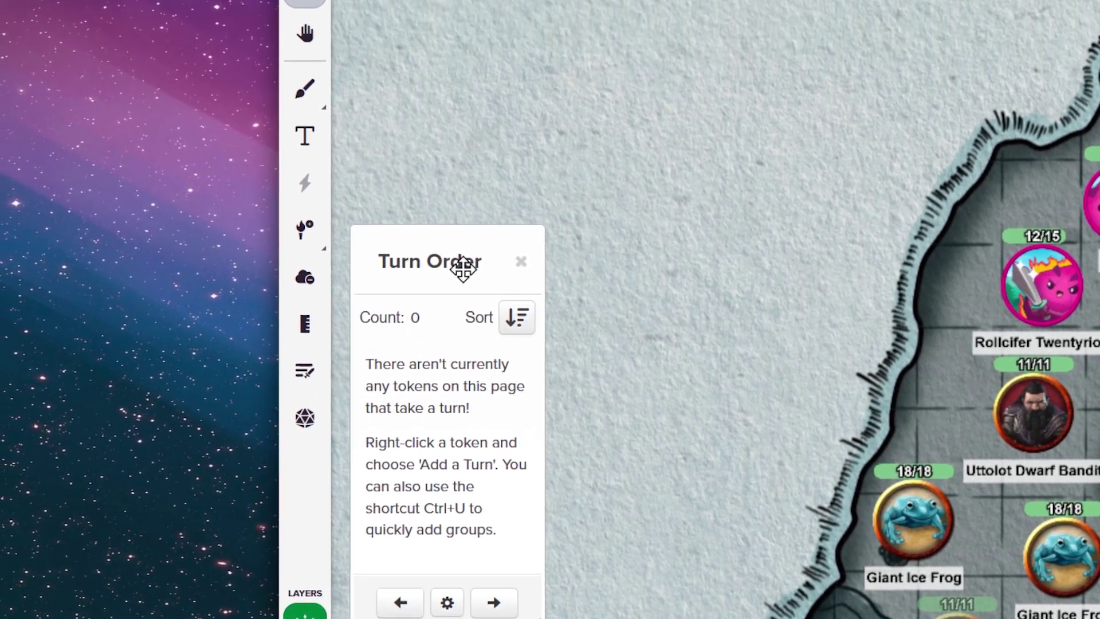
{"action": "left_click_drag", "start_coordinate": [450, 200], "coordinate": [652, 39]}
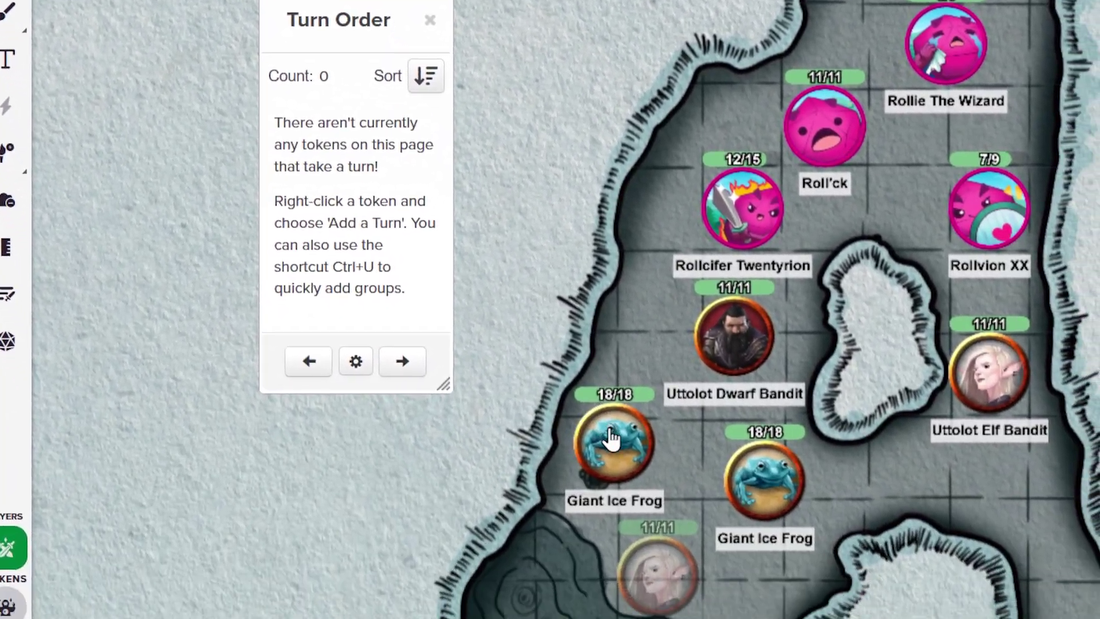
{"action": "right_click", "coordinate": [610, 438]}
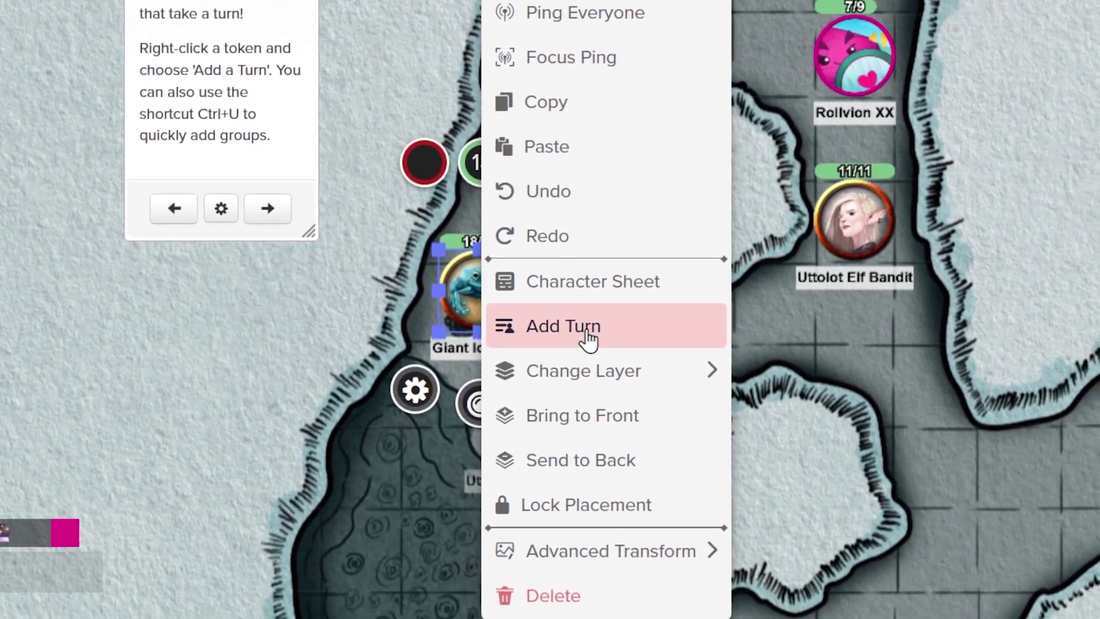
{"action": "left_click", "coordinate": [589, 338]}
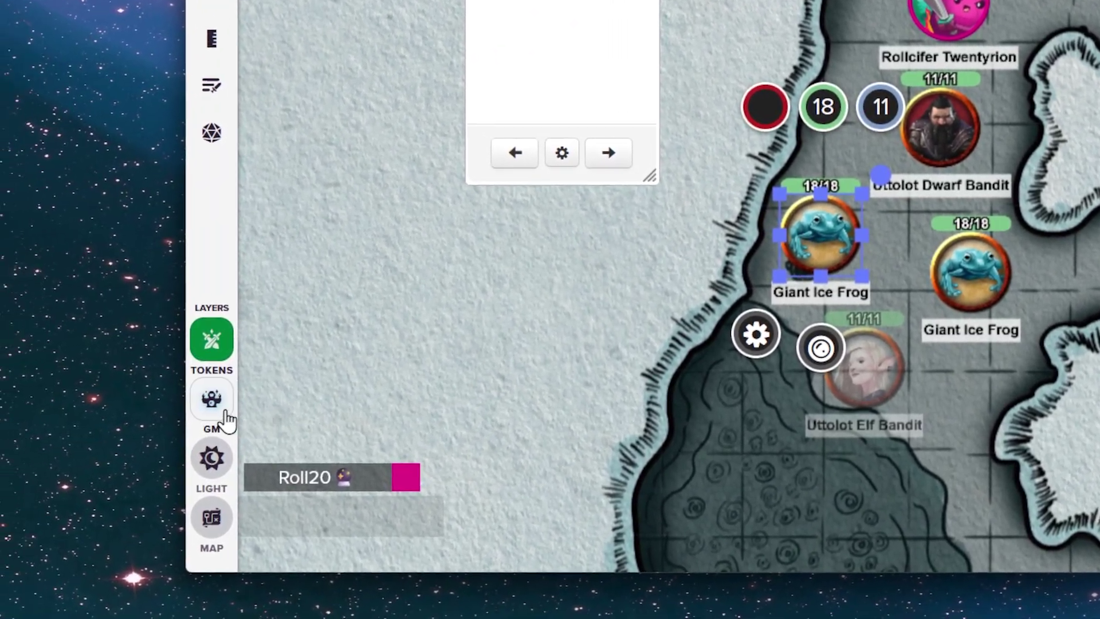
Add a turn for the hidden Uttolot Elf Bandit on the GM layer and return to the token layer
{"action": "left_click", "coordinate": [279, 402]}
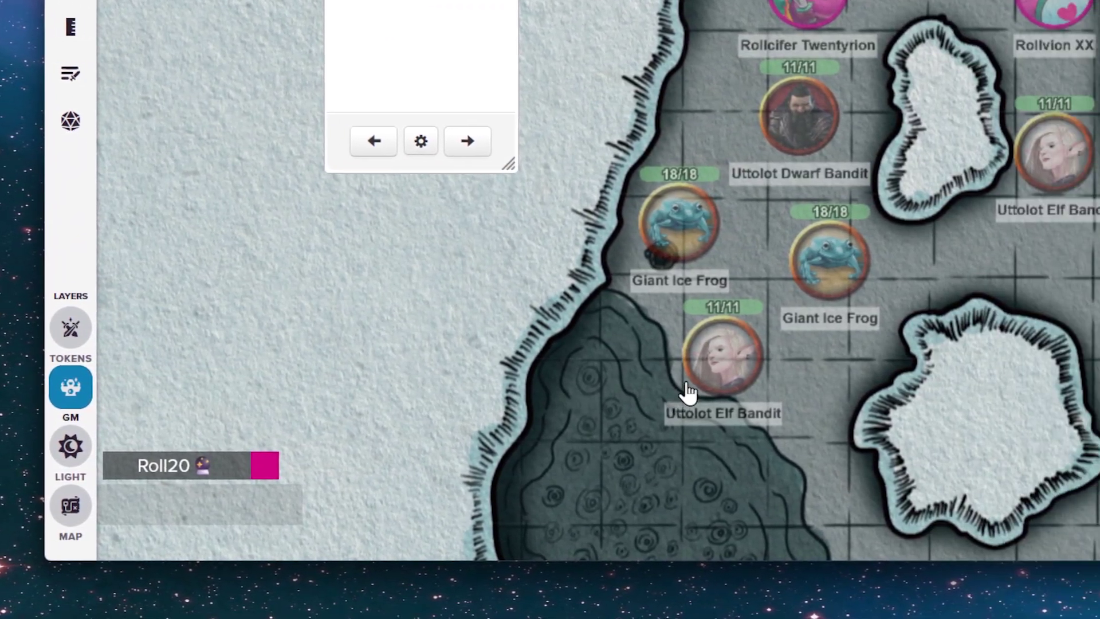
{"action": "left_click", "coordinate": [848, 384]}
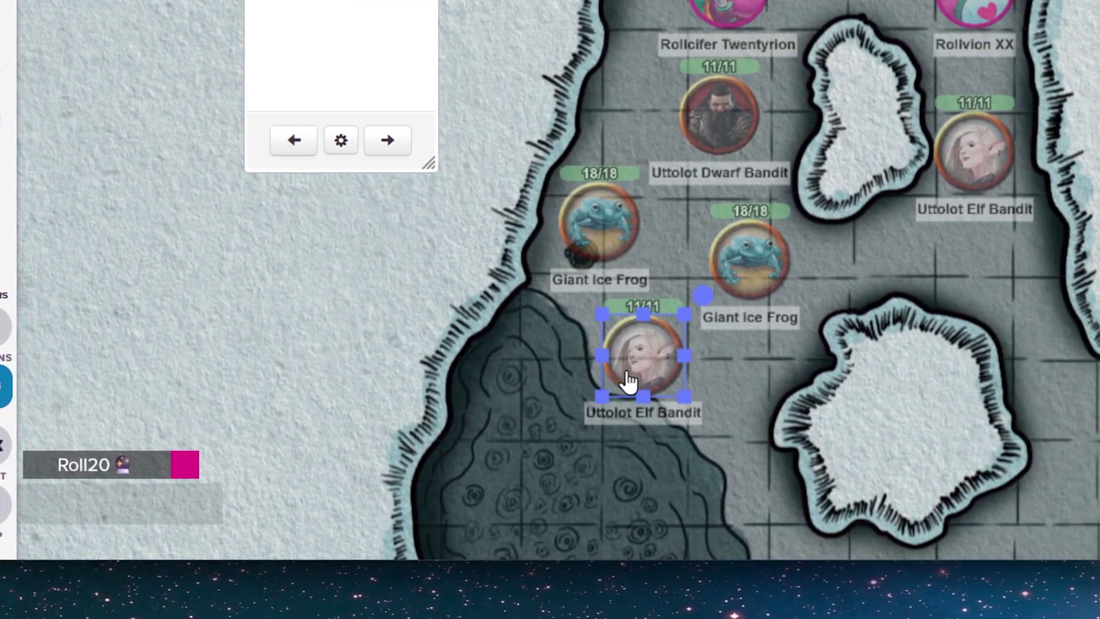
{"action": "right_click", "coordinate": [848, 384]}
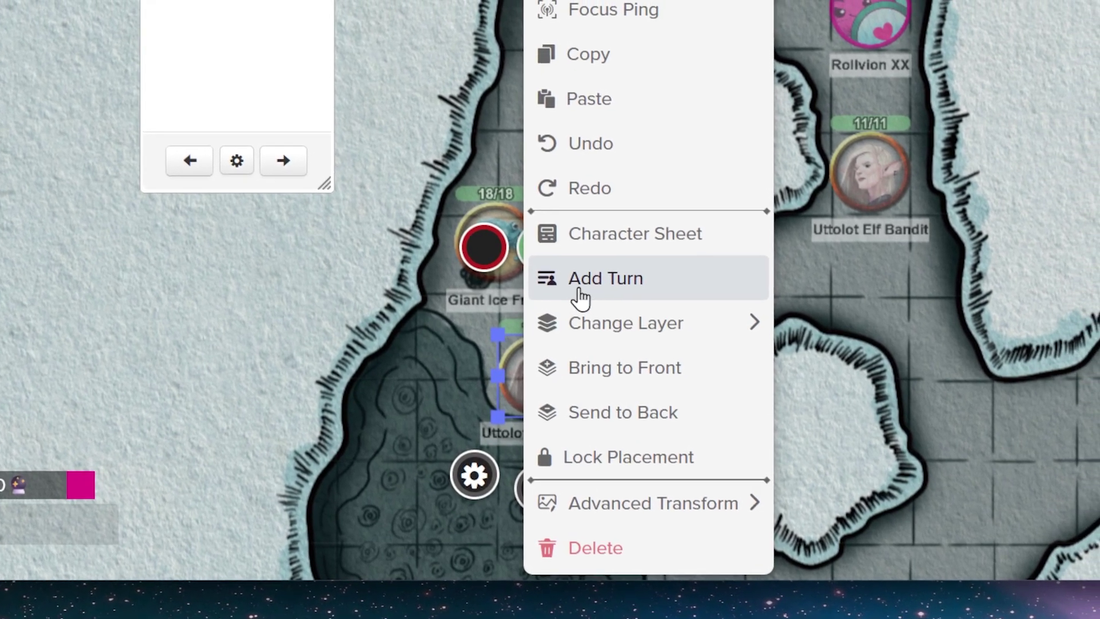
{"action": "left_click", "coordinate": [608, 261]}
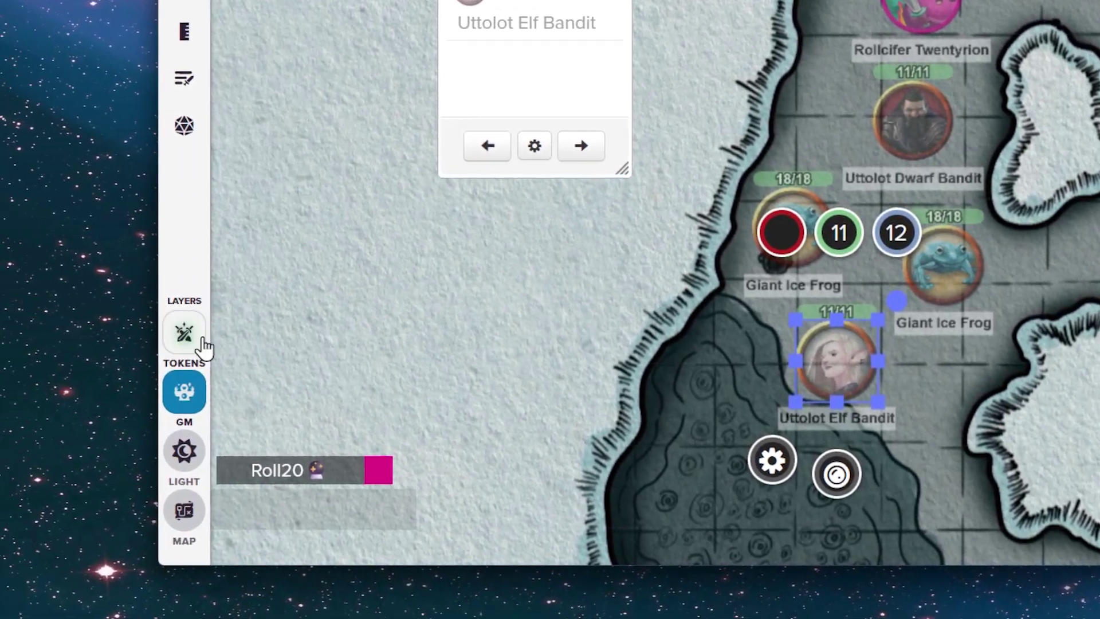
{"action": "left_click", "coordinate": [195, 337]}
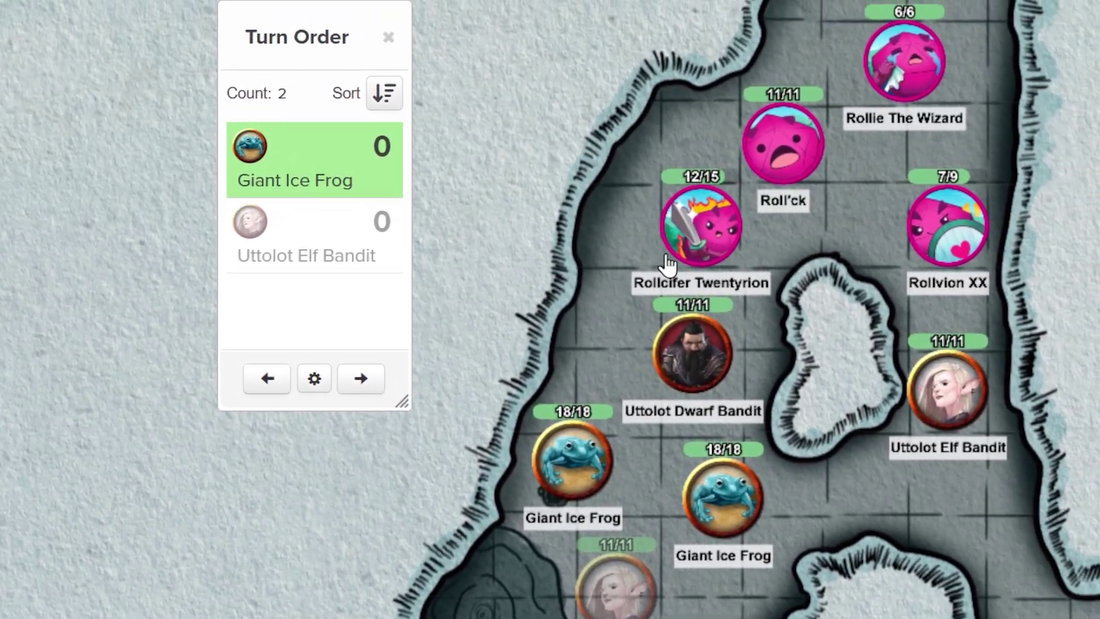
Roll Rollcifer Twentyrion's initiative from the character sheet into the turn order and close the sheet
{"action": "left_click", "coordinate": [669, 261]}
{"action": "right_click", "coordinate": [673, 255]}
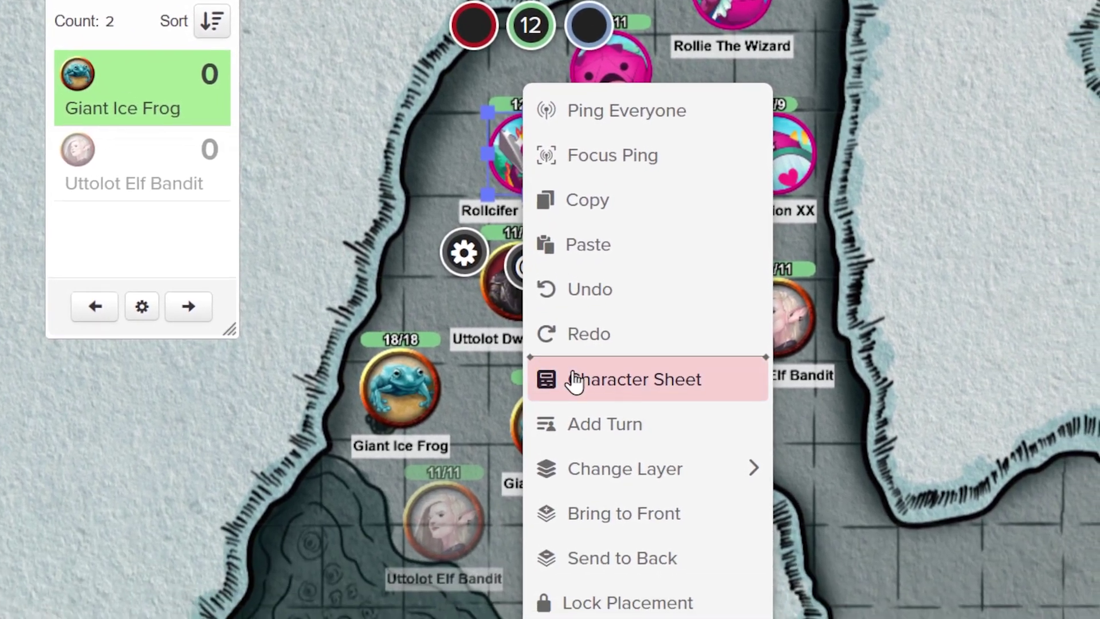
{"action": "left_click", "coordinate": [575, 380]}
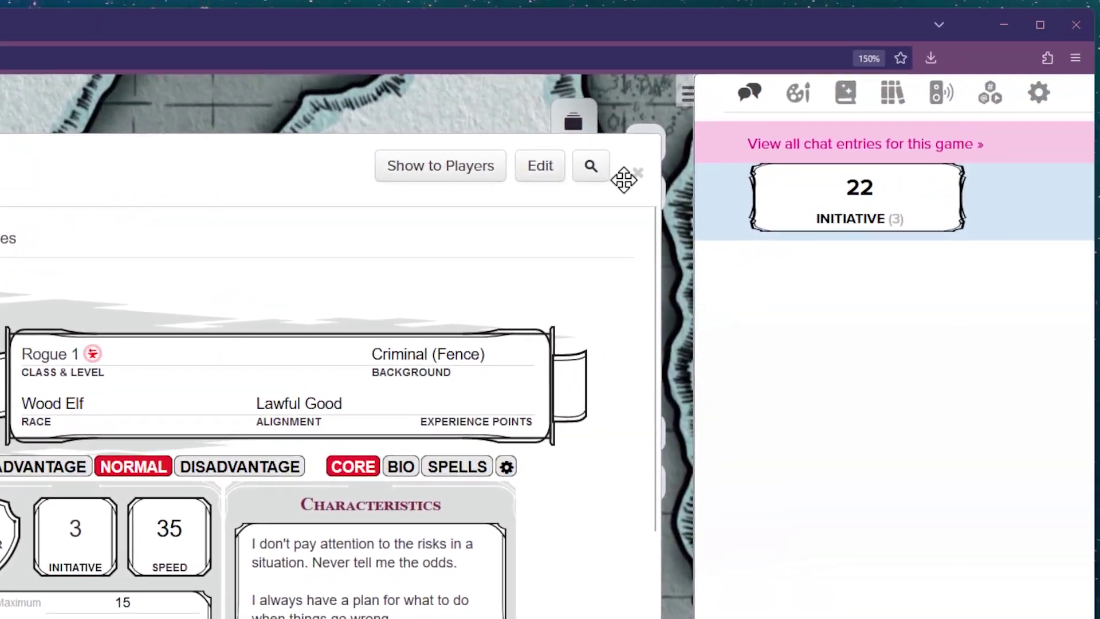
{"action": "left_click", "coordinate": [626, 175]}
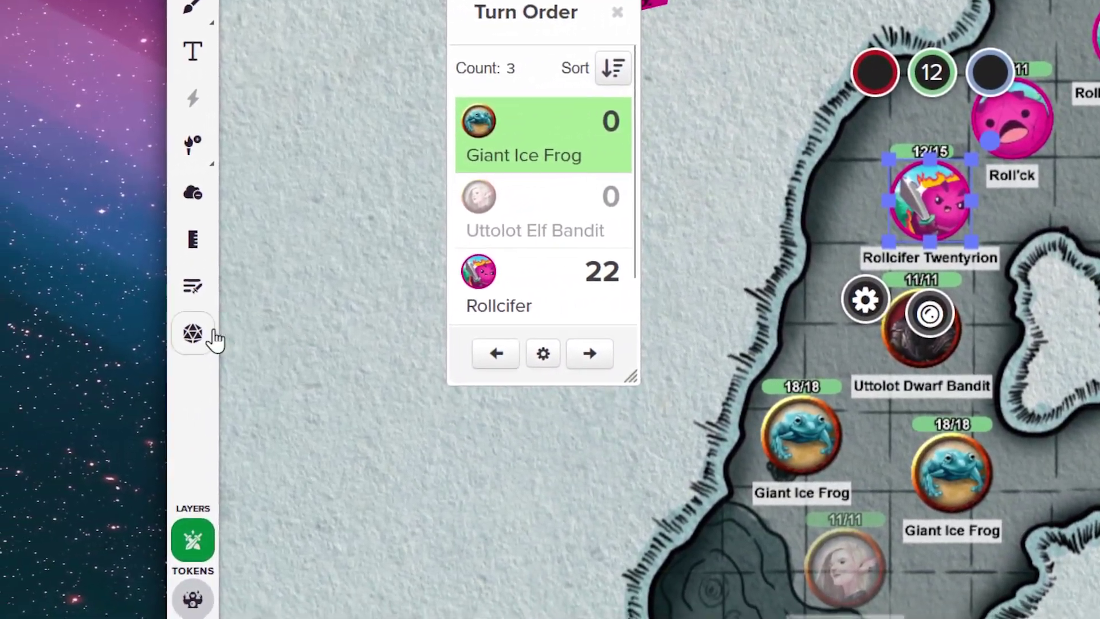
Roll one D20 for the Giant Ice Frog and enter 7 as its initiative in the turn order
{"action": "left_click", "coordinate": [195, 333]}
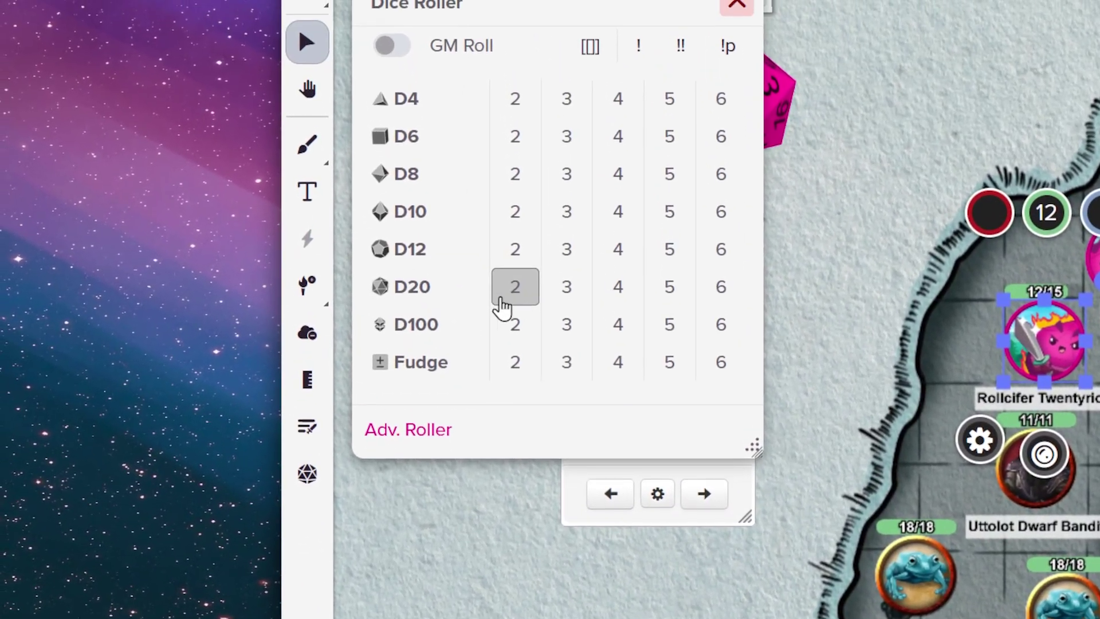
{"action": "left_click", "coordinate": [489, 138]}
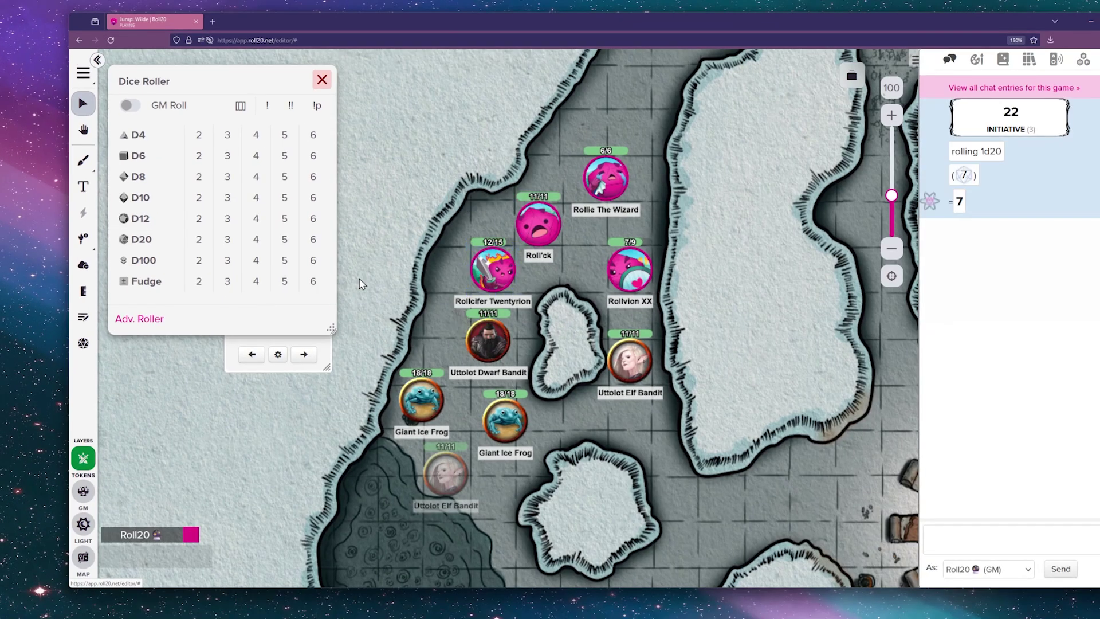
{"action": "left_click", "coordinate": [322, 79]}
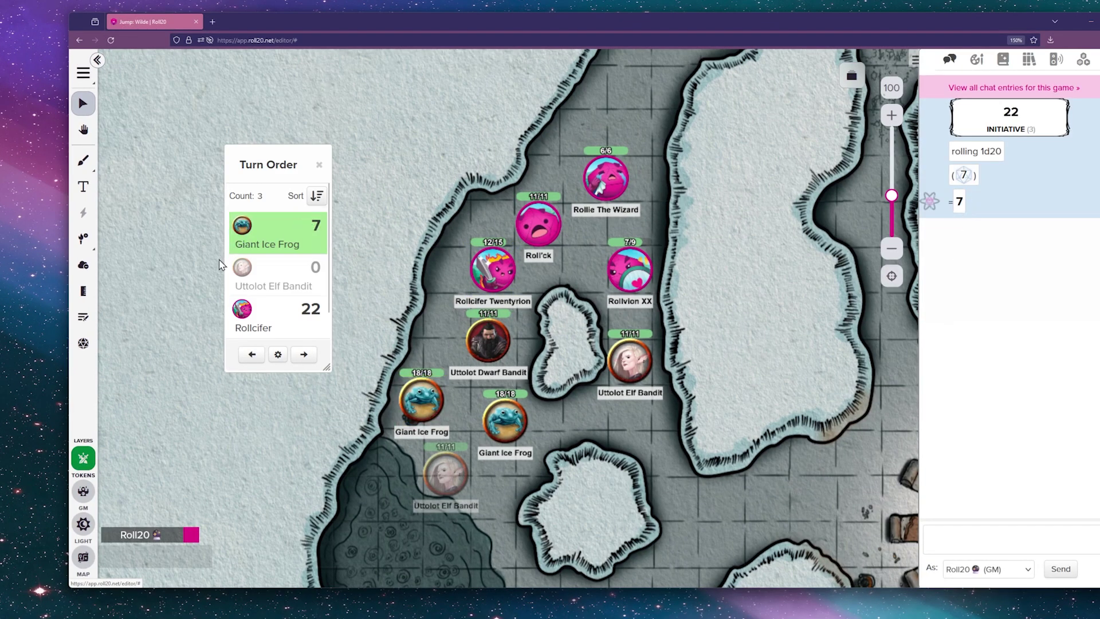
Roll one D20 for 10 as the Uttolot Elf Bandit's initiative and sort the turn order from highest to lowest
{"action": "left_click", "coordinate": [84, 343]}
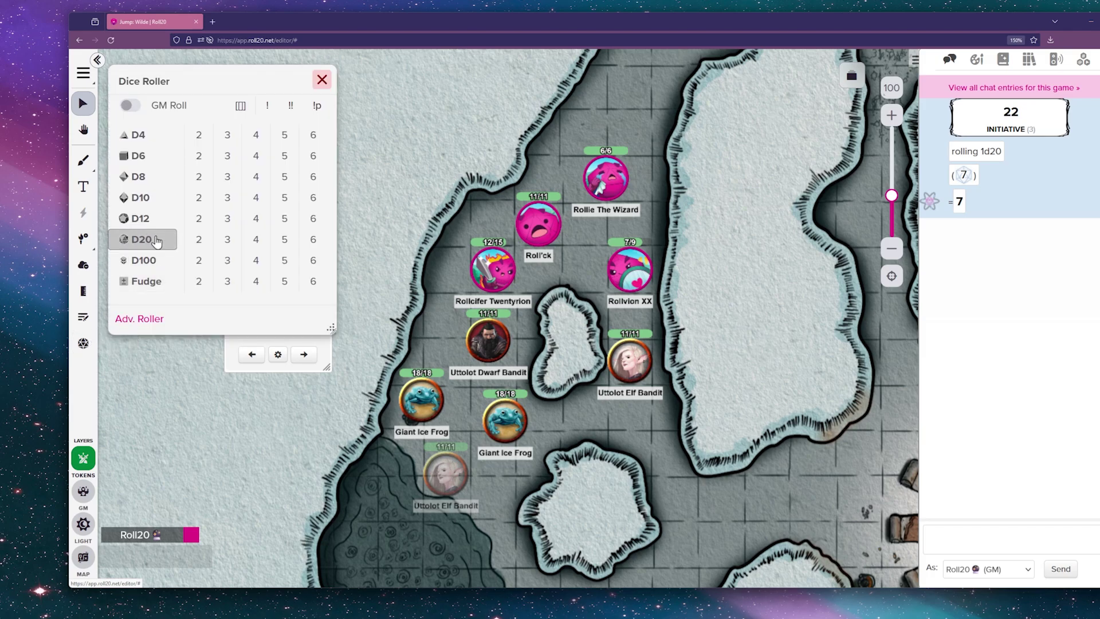
{"action": "left_click", "coordinate": [324, 81]}
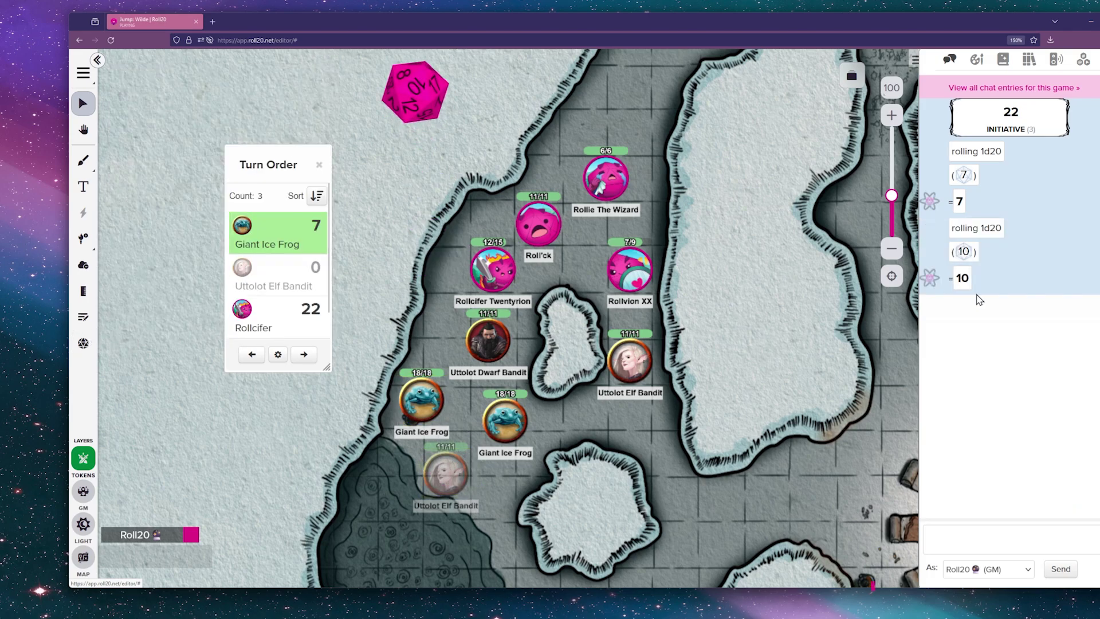
{"action": "left_click_drag", "start_coordinate": [322, 287], "coordinate": [318, 274]}
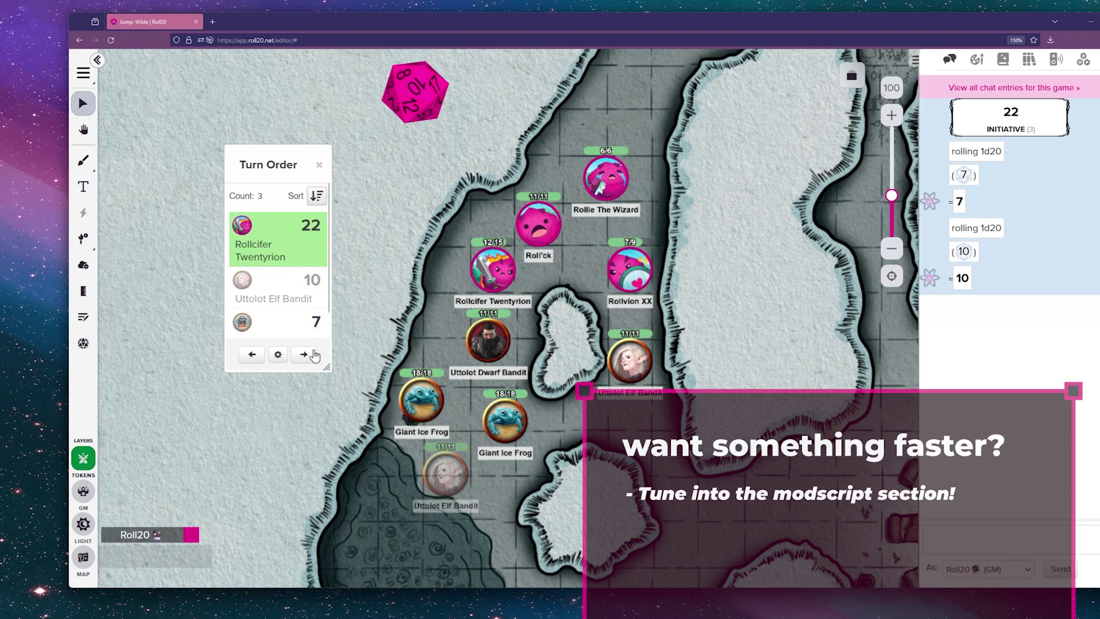
Advance the turn order to the next turn
{"action": "left_click", "coordinate": [313, 361]}
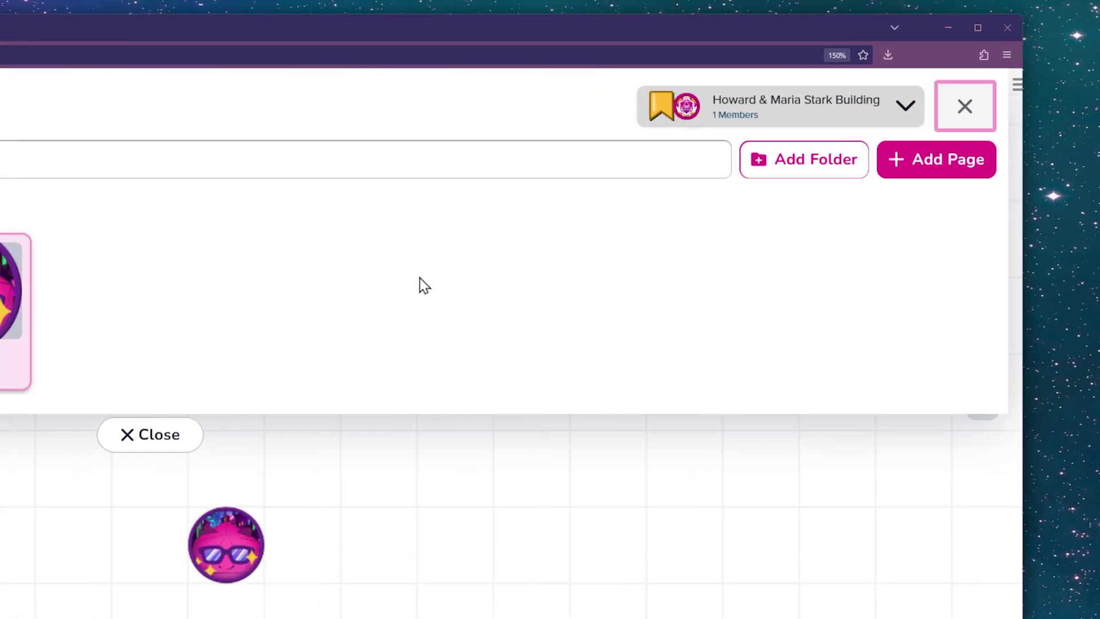
Enable dynamic lighting in the Start page's settings
{"action": "left_click", "coordinate": [454, 252]}
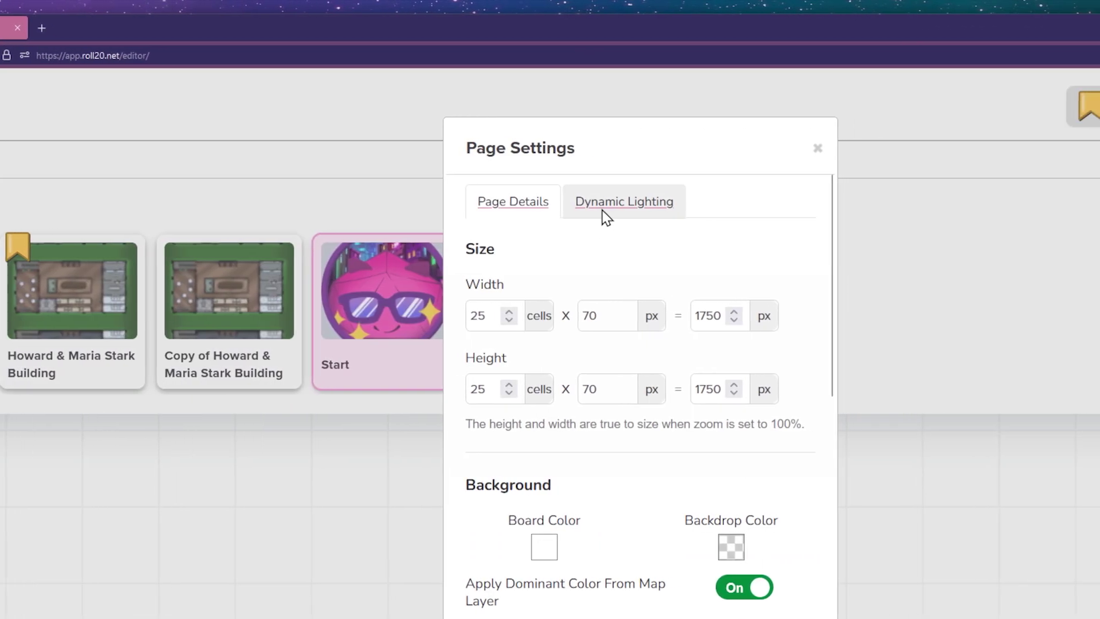
{"action": "left_click", "coordinate": [604, 212]}
{"action": "left_click", "coordinate": [575, 546]}
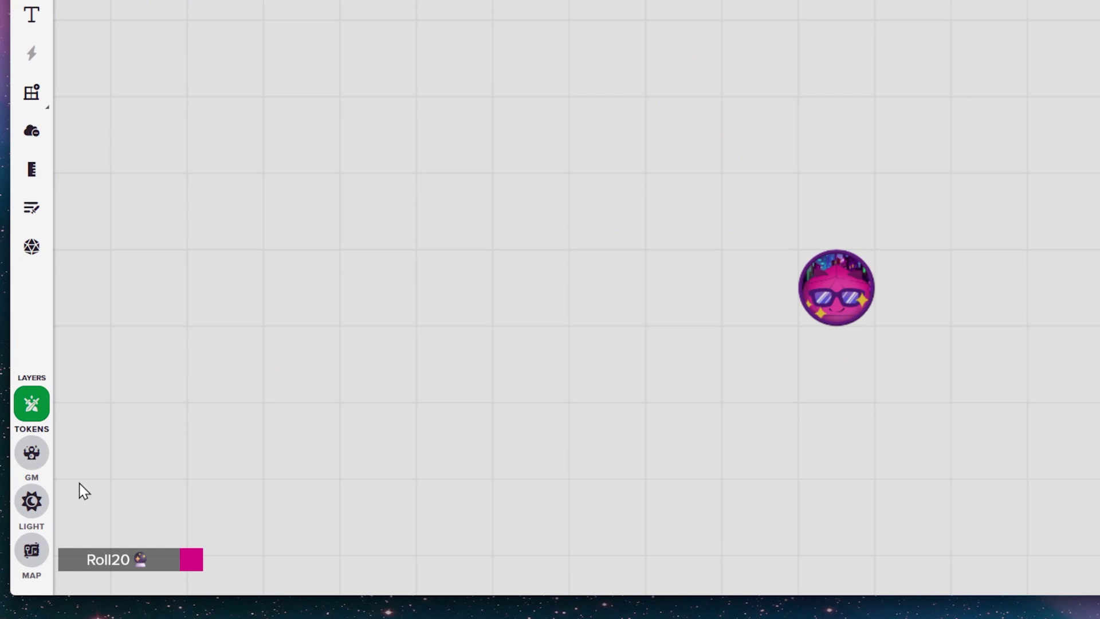
Draw two separate one-cell square wall outlines with the Pen/Line tool on the lighting layer, one on each side above the token
{"action": "left_click", "coordinate": [120, 188]}
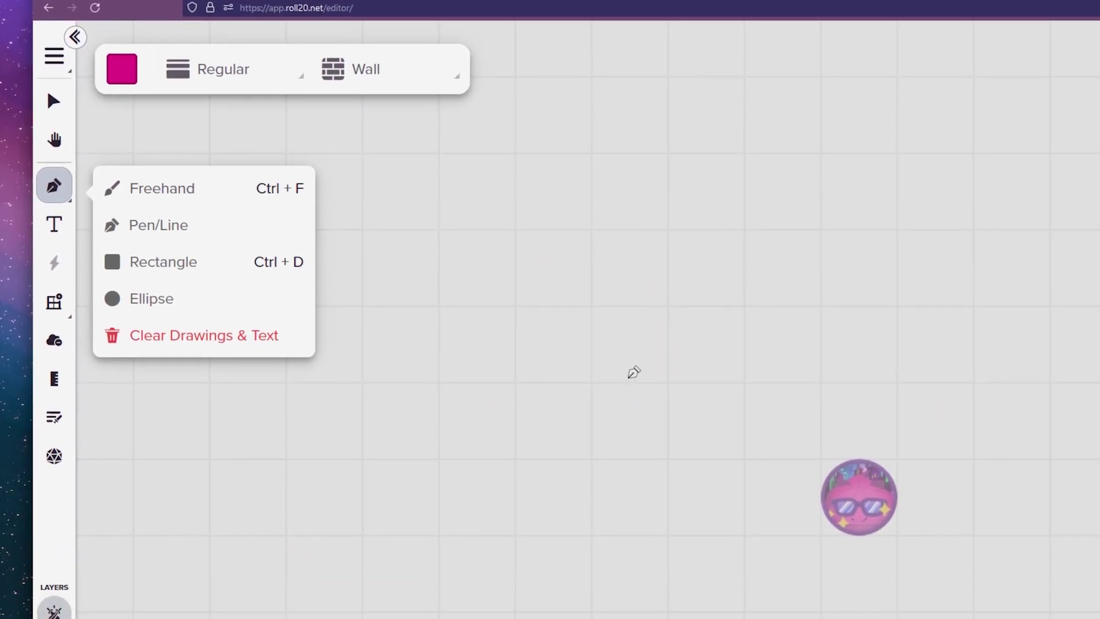
{"action": "left_click", "coordinate": [589, 383]}
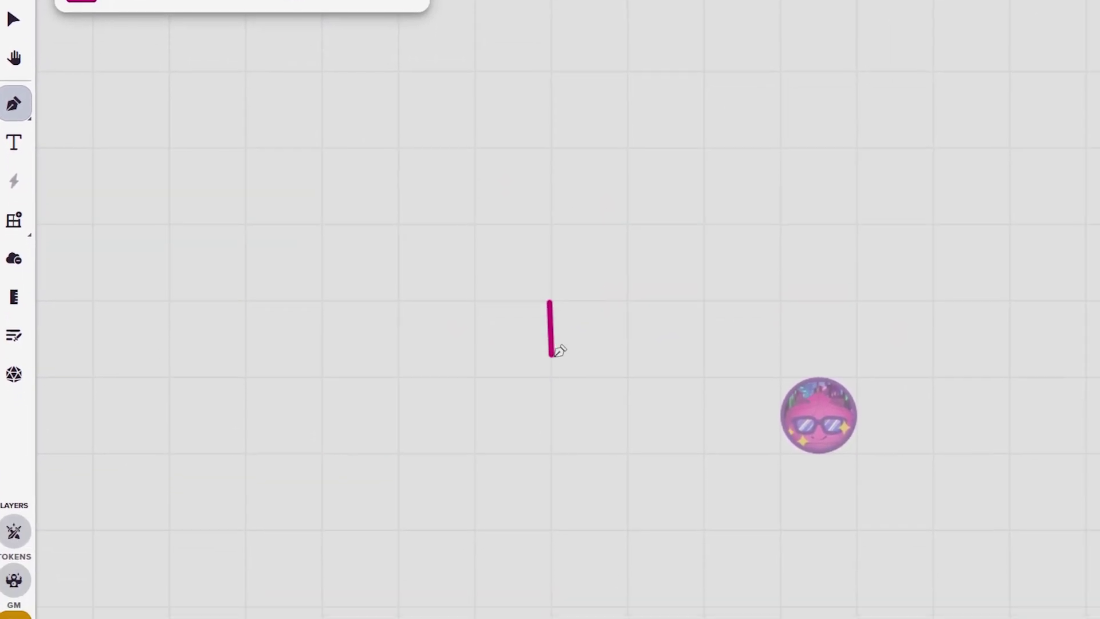
{"action": "left_click", "coordinate": [544, 306]}
{"action": "left_click", "coordinate": [1003, 306]}
{"action": "left_click", "coordinate": [1002, 385]}
{"action": "left_click", "coordinate": [1080, 385]}
{"action": "left_click", "coordinate": [1080, 306]}
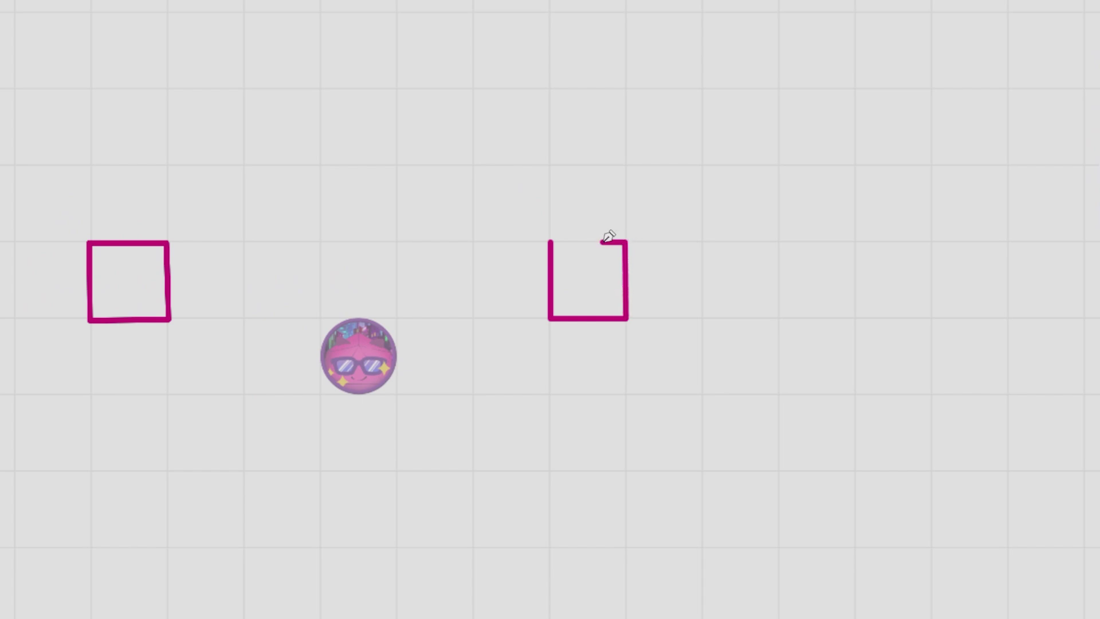
{"action": "left_click", "coordinate": [550, 241]}
Draw the walls of a room about 7 by 3 cells above the squares, leaving one-cell gaps in the lower wall and both side walls
{"action": "left_click", "coordinate": [393, 225]}
{"action": "left_click", "coordinate": [627, 223]}
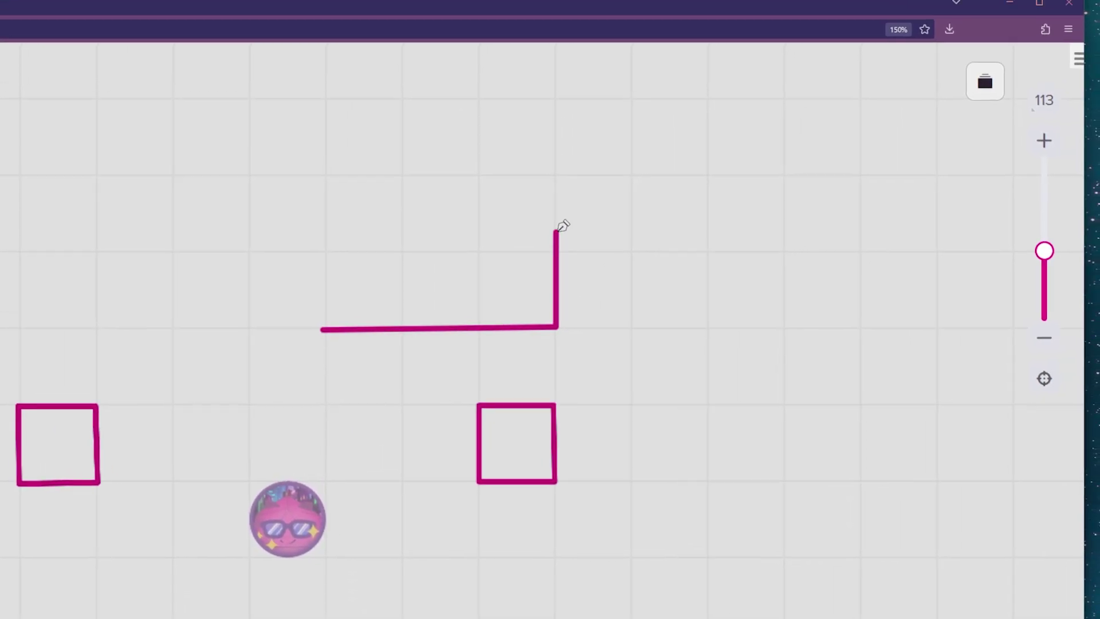
{"action": "left_click", "coordinate": [627, 0]}
{"action": "double_click", "coordinate": [264, 122]}
{"action": "left_click", "coordinate": [264, 206]}
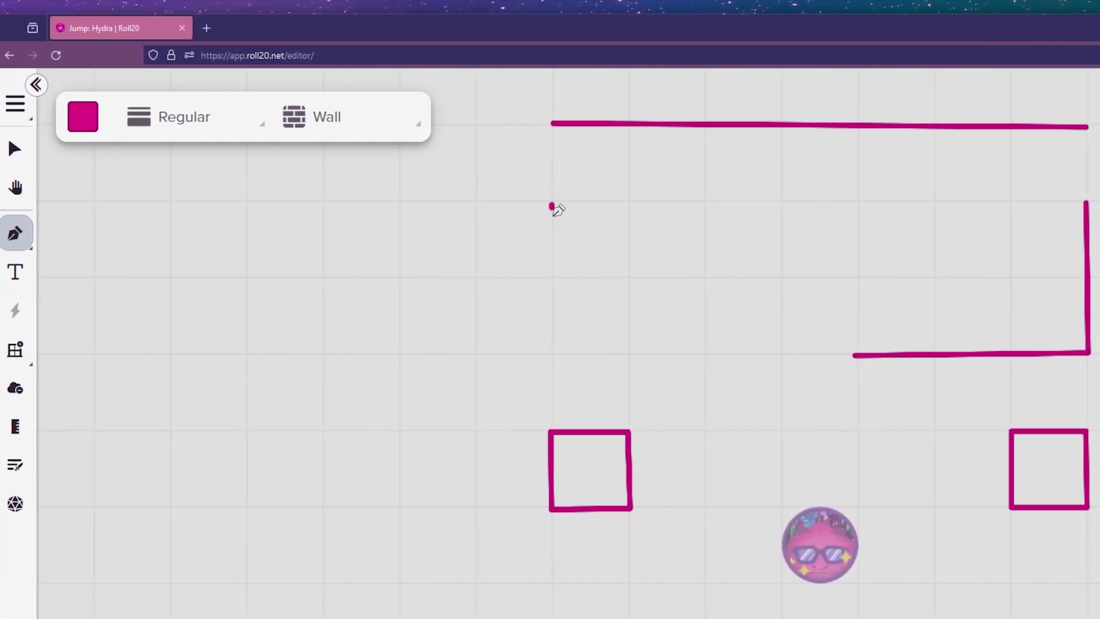
{"action": "left_click", "coordinate": [553, 353]}
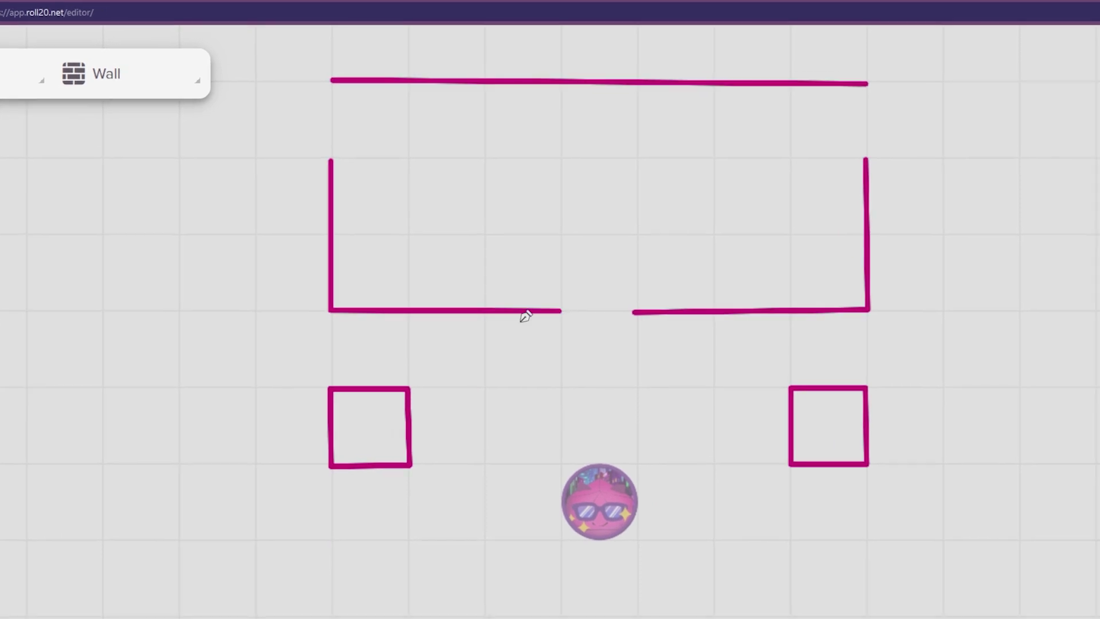
{"action": "double_click", "coordinate": [525, 316]}
Set the barrier type to Transparent and draw a straight barrier line between the two squares' lower inner corners
{"action": "left_click", "coordinate": [107, 73]}
{"action": "left_click", "coordinate": [105, 193]}
{"action": "left_click", "coordinate": [410, 466]}
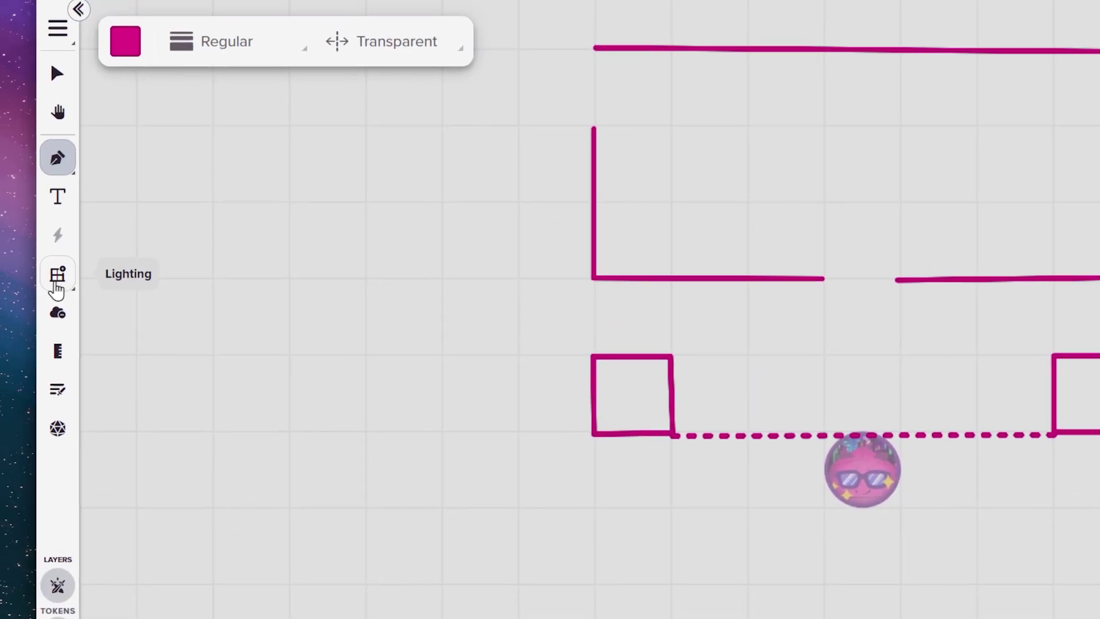
Place a door in the lower wall's gap and a window at each side wall's gap
{"action": "left_click", "coordinate": [64, 293]}
{"action": "left_click", "coordinate": [176, 333]}
{"action": "left_click", "coordinate": [360, 155]}
{"action": "left_click", "coordinate": [186, 370]}
{"action": "left_click", "coordinate": [602, 106]}
{"action": "left_click", "coordinate": [63, 94]}
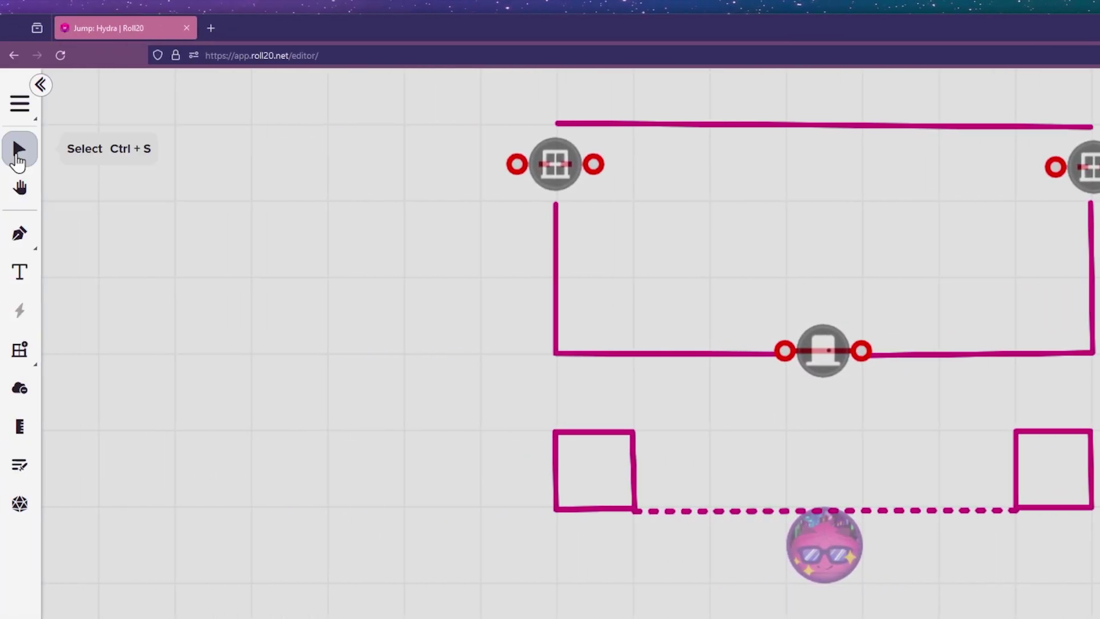
Fit both windows vertically into the side wall gaps and stretch the door across the lower wall's gap
{"action": "left_click", "coordinate": [630, 69]}
{"action": "left_click", "coordinate": [570, 98]}
{"action": "left_click_drag", "start_coordinate": [549, 153], "coordinate": [579, 200]}
{"action": "left_click", "coordinate": [802, 361]}
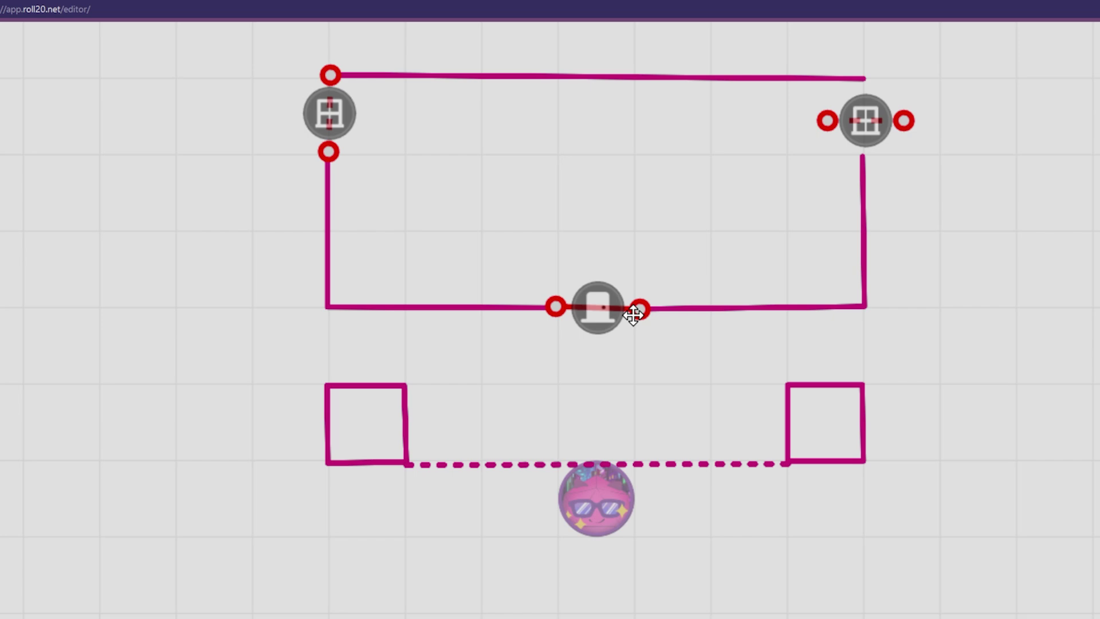
{"action": "left_click_drag", "start_coordinate": [828, 120], "coordinate": [863, 79]}
{"action": "left_click_drag", "start_coordinate": [903, 121], "coordinate": [865, 158]}
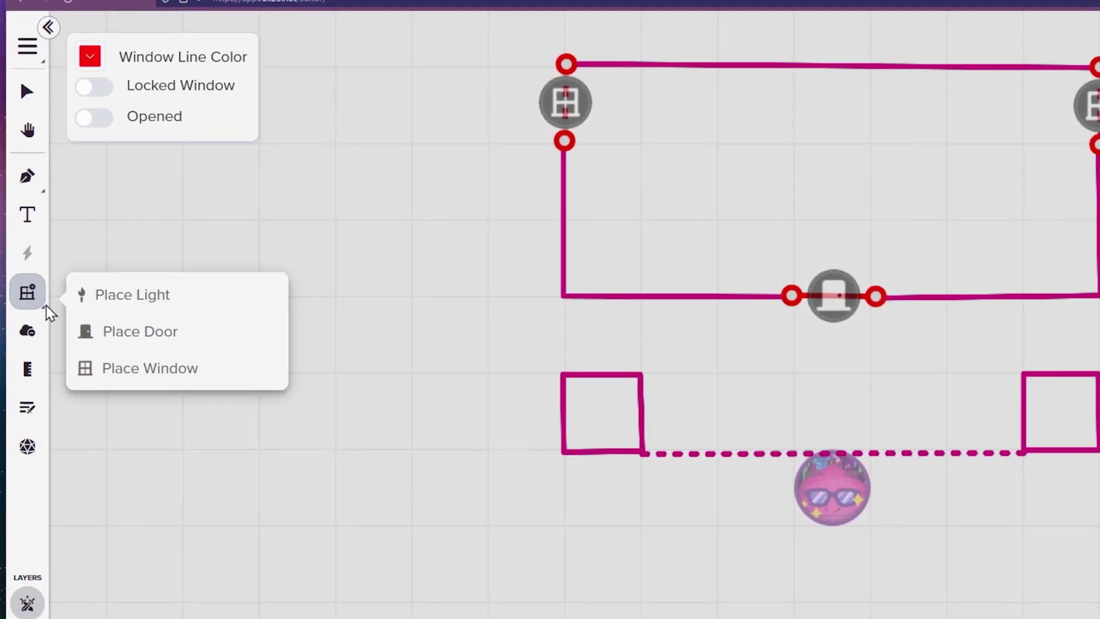
Place a light in the middle of the room and set the door to Opened
{"action": "left_click", "coordinate": [143, 293]}
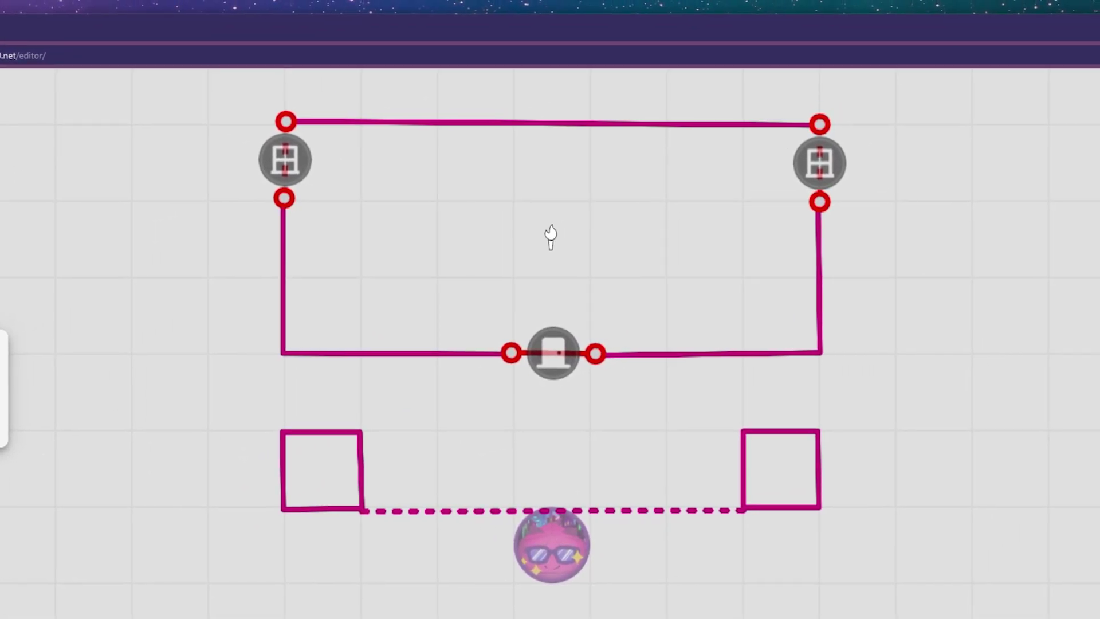
{"action": "left_click", "coordinate": [550, 238]}
{"action": "left_click", "coordinate": [553, 352]}
{"action": "left_click", "coordinate": [624, 406]}
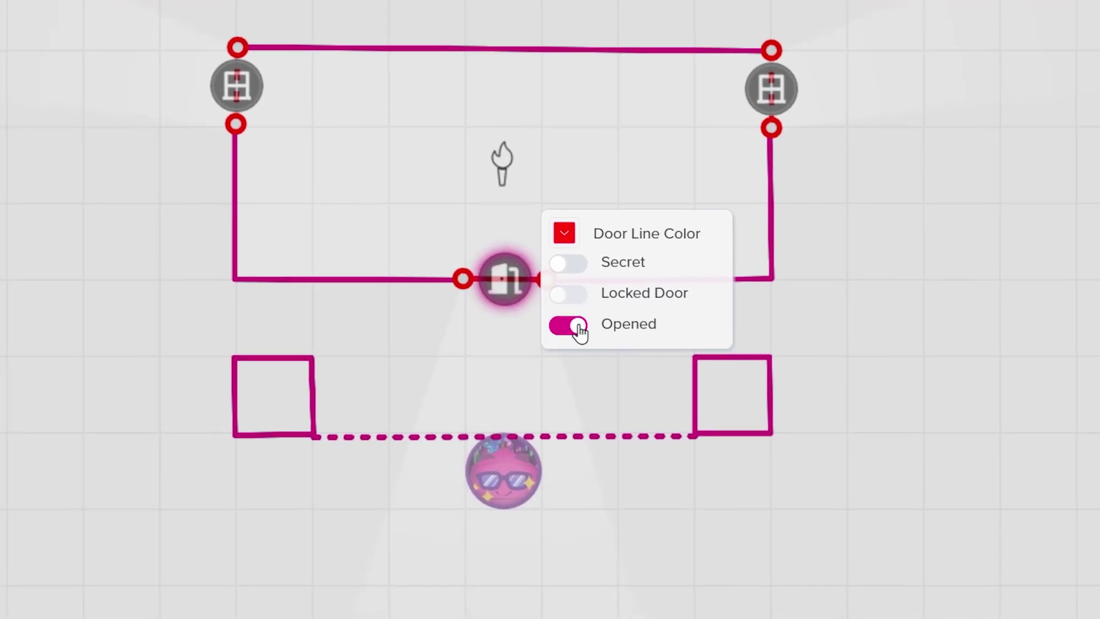
Return to the token layer and turn on Vision in the token's dynamic lighting settings
{"action": "left_click", "coordinate": [49, 374]}
{"action": "left_click", "coordinate": [511, 449]}
{"action": "left_click", "coordinate": [472, 522]}
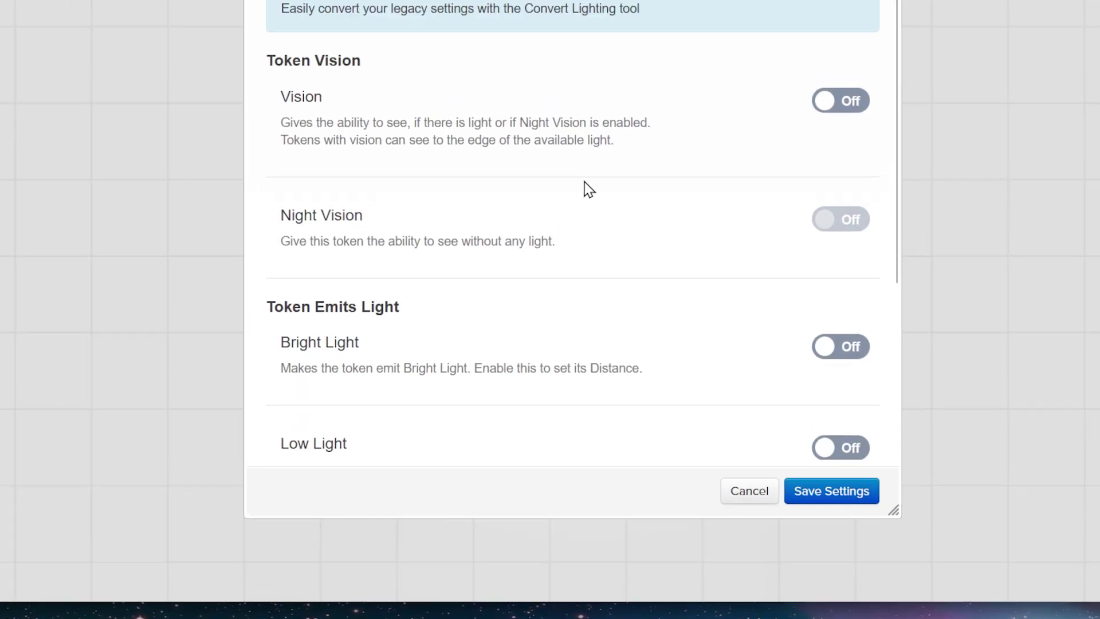
{"action": "left_click", "coordinate": [840, 99]}
Turn on the token's Low Light, give it a magenta light color and save the settings
{"action": "scroll", "coordinate": [567, 321], "scroll_direction": "down", "scroll_amount": 5}
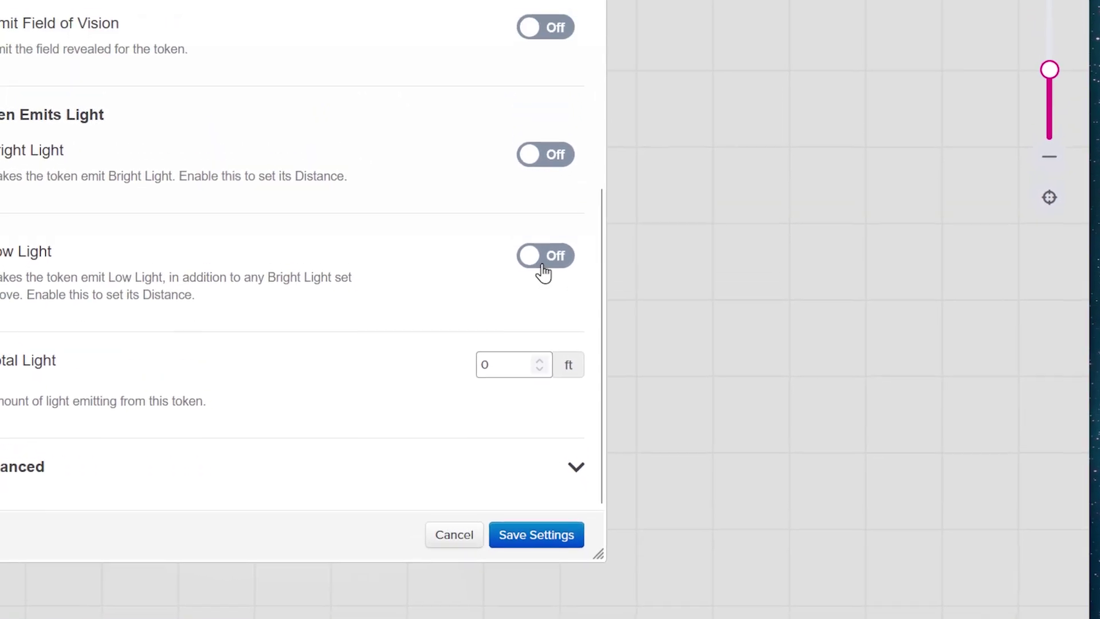
{"action": "left_click", "coordinate": [543, 261]}
{"action": "scroll", "coordinate": [525, 376], "scroll_direction": "down", "scroll_amount": 2}
{"action": "left_click", "coordinate": [636, 373]}
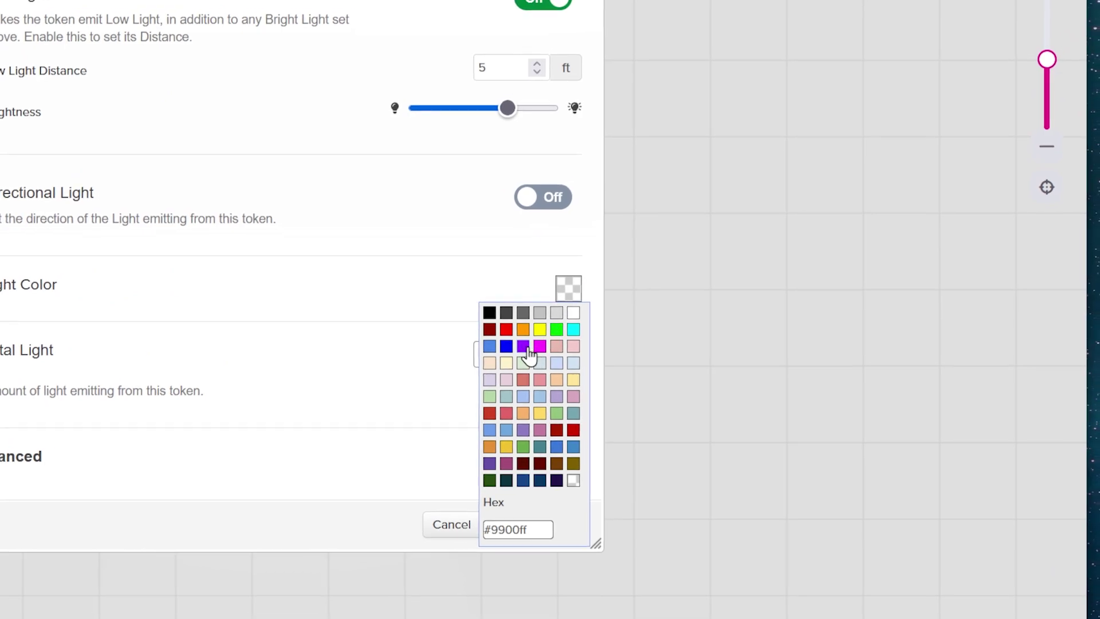
{"action": "left_click", "coordinate": [539, 346]}
{"action": "left_click", "coordinate": [553, 528]}
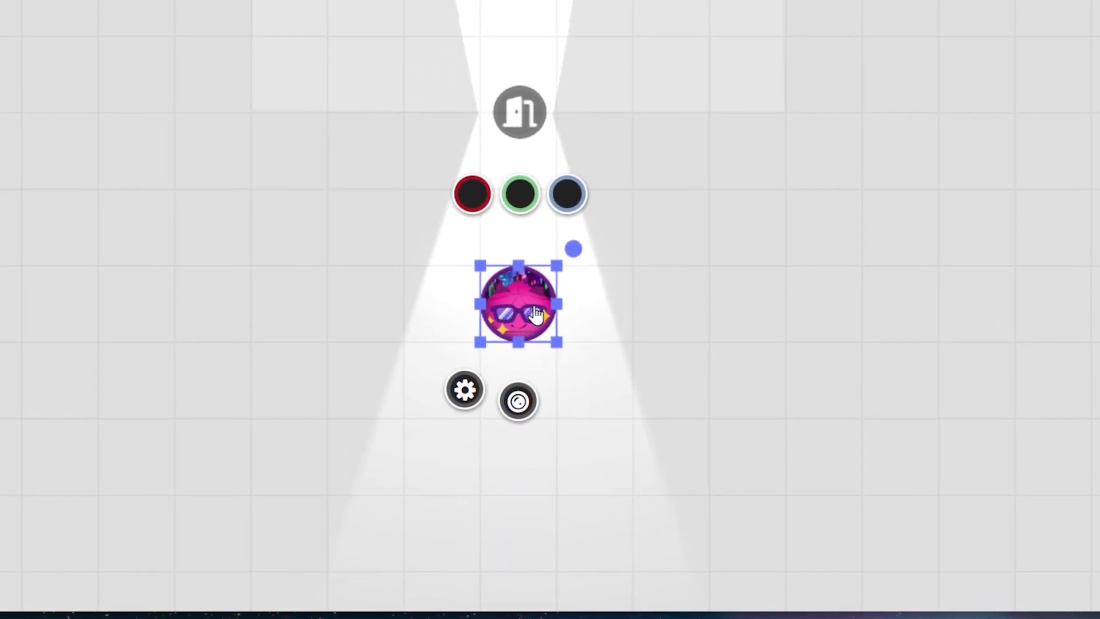
Search the Mod Library for "group", review the GroupInitiative documentation and add the script to the Jump: Wilde game
{"action": "key", "text": "p"}
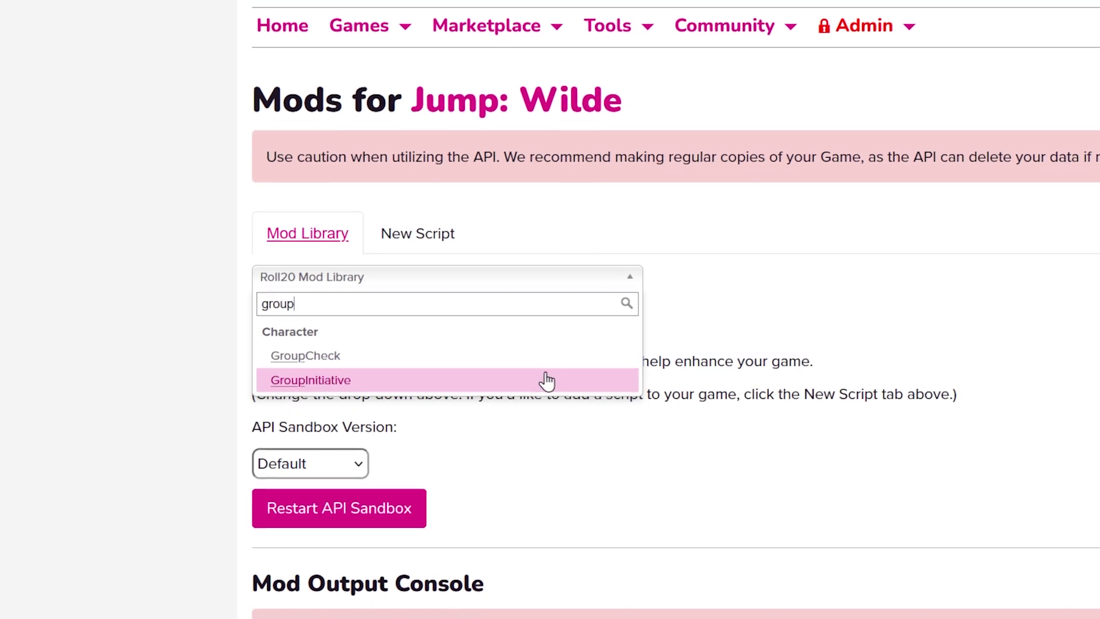
{"action": "left_click", "coordinate": [534, 405]}
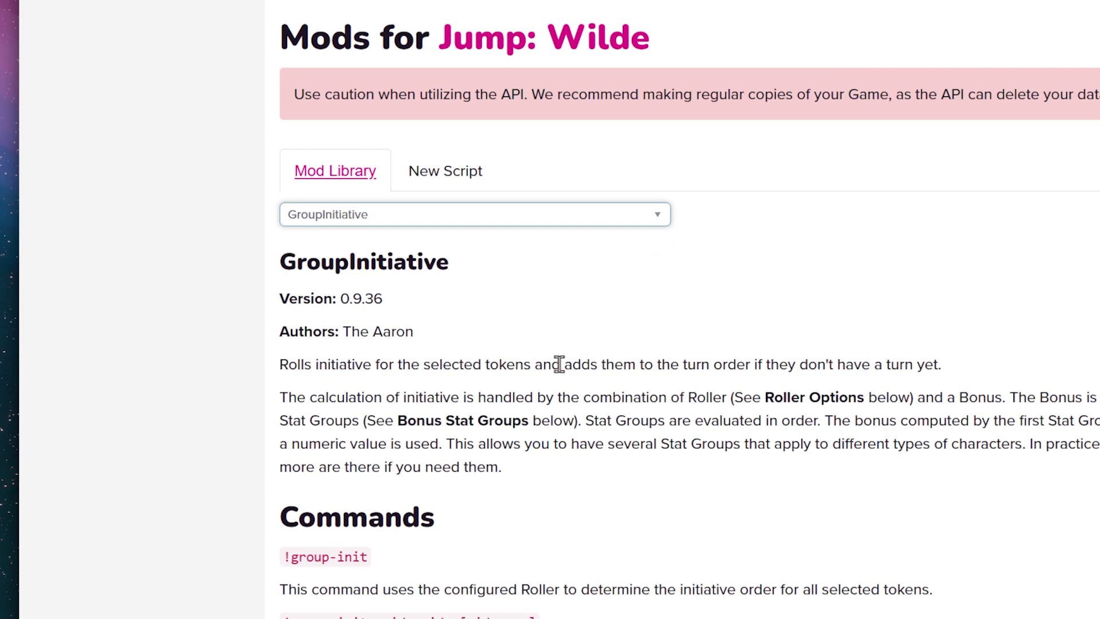
{"action": "scroll", "coordinate": [590, 358], "scroll_direction": "down", "scroll_amount": 3}
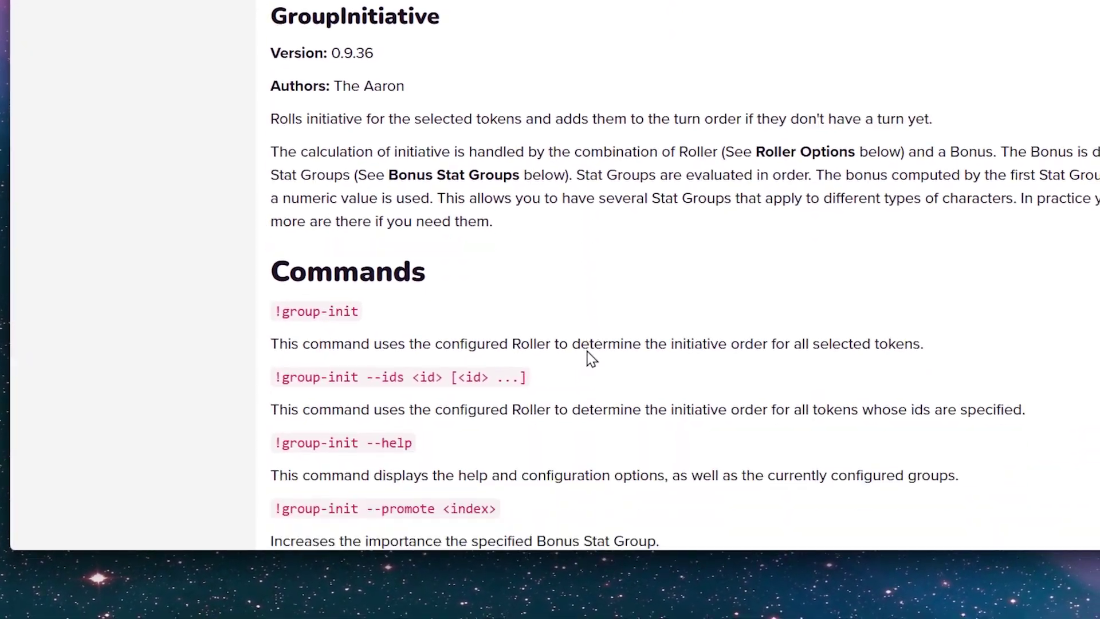
{"action": "scroll", "coordinate": [590, 358], "scroll_direction": "down", "scroll_amount": 15}
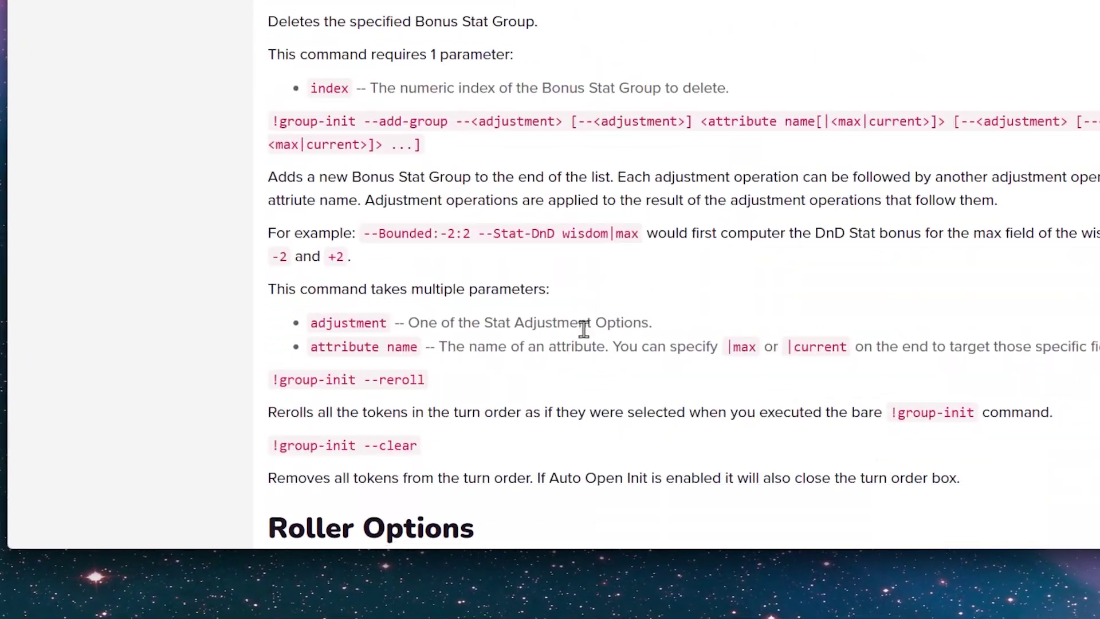
{"action": "scroll", "coordinate": [583, 331], "scroll_direction": "down", "scroll_amount": 7}
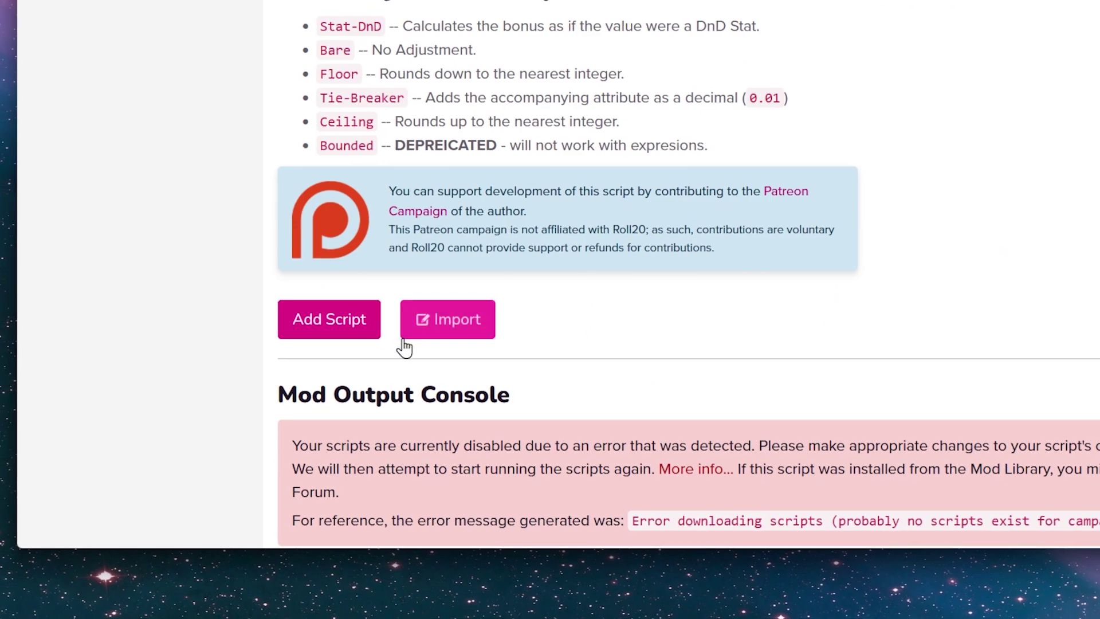
{"action": "left_click", "coordinate": [401, 336]}
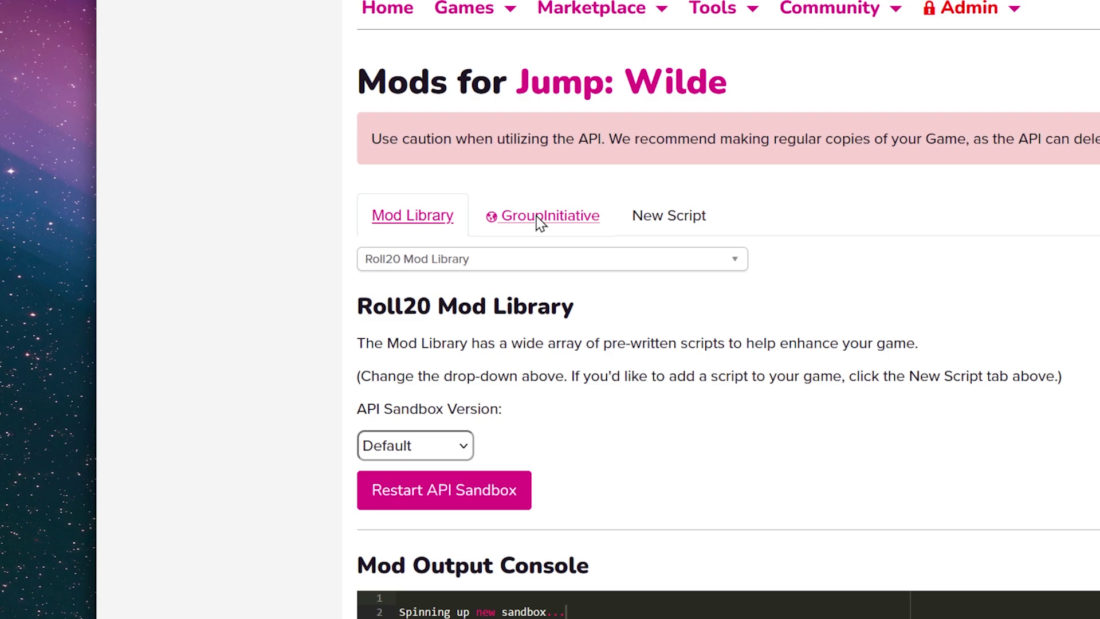
Open the installed GroupInitiative script's page and copy its !group-init command
{"action": "left_click", "coordinate": [543, 78]}
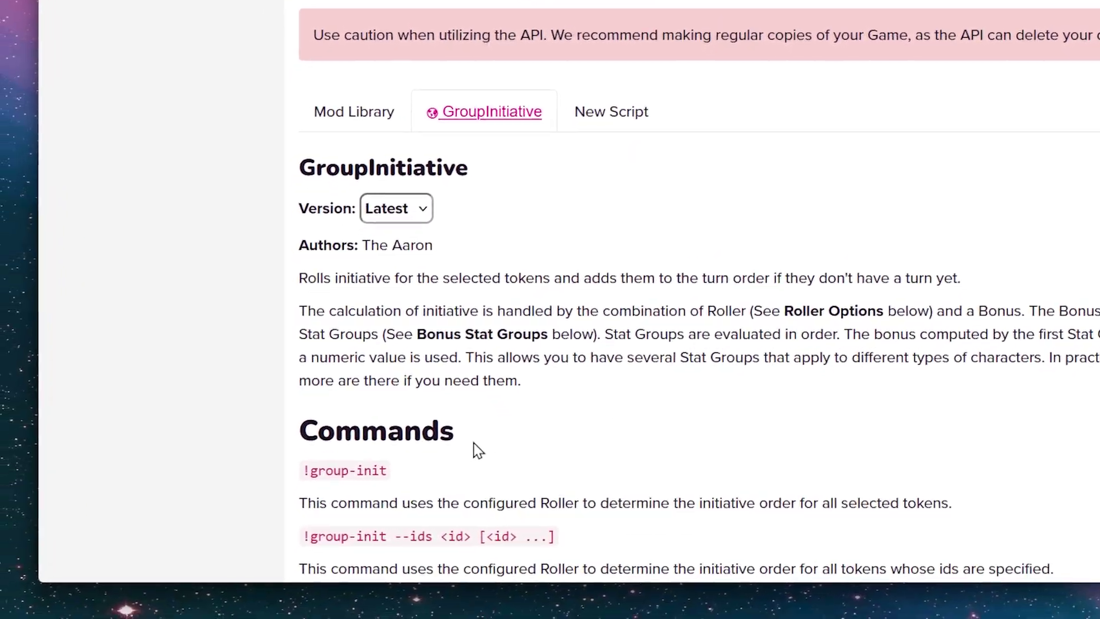
{"action": "left_click_drag", "start_coordinate": [388, 471], "coordinate": [303, 470]}
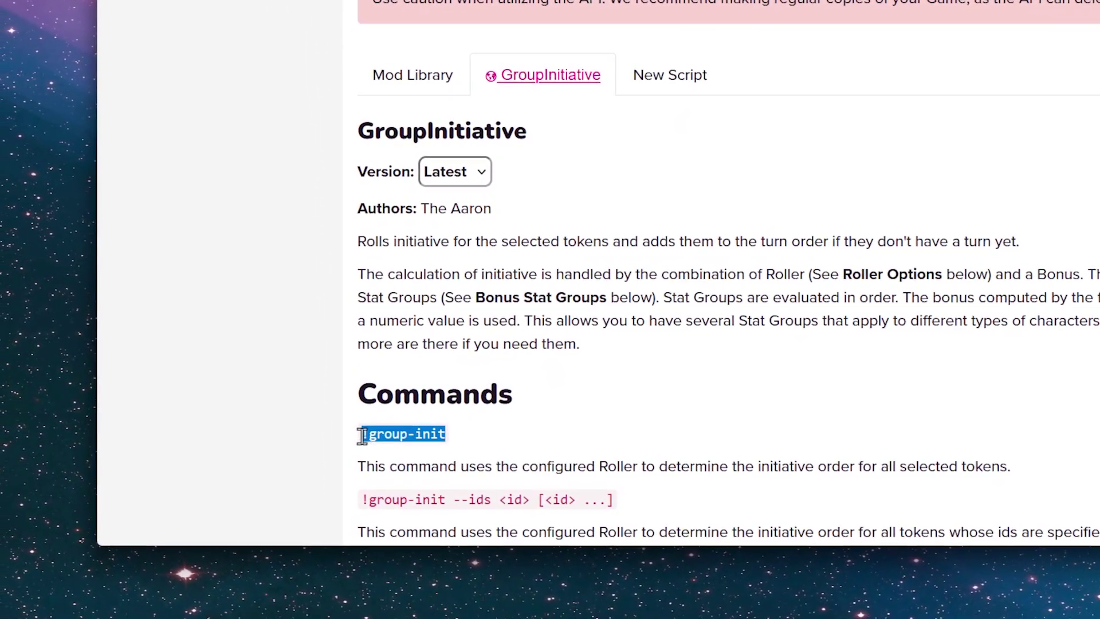
{"action": "right_click", "coordinate": [364, 437]}
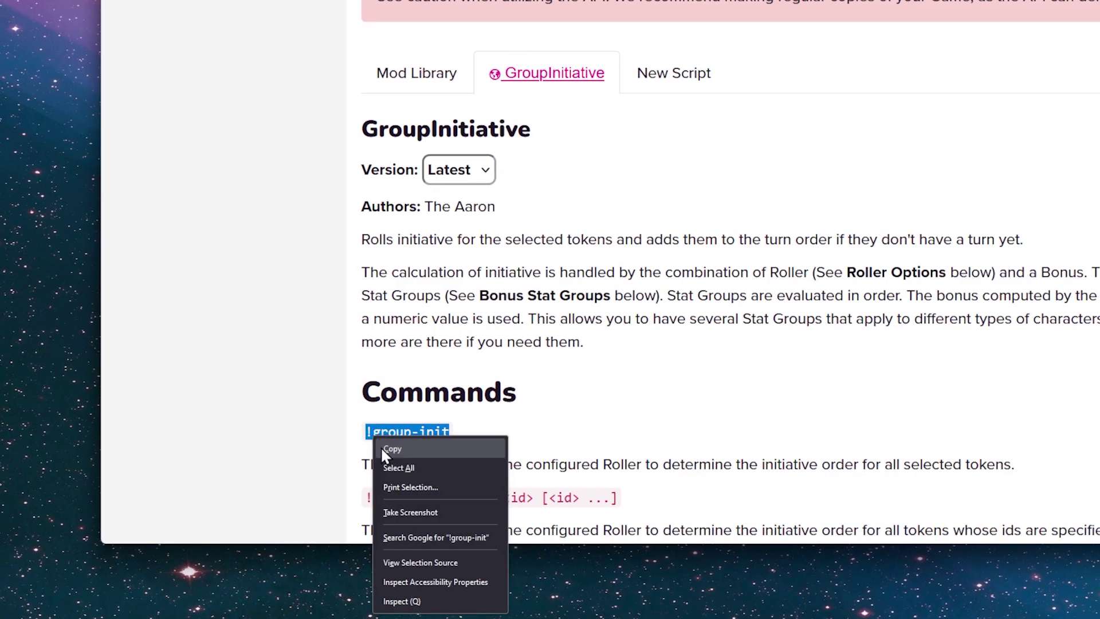
{"action": "left_click", "coordinate": [392, 449]}
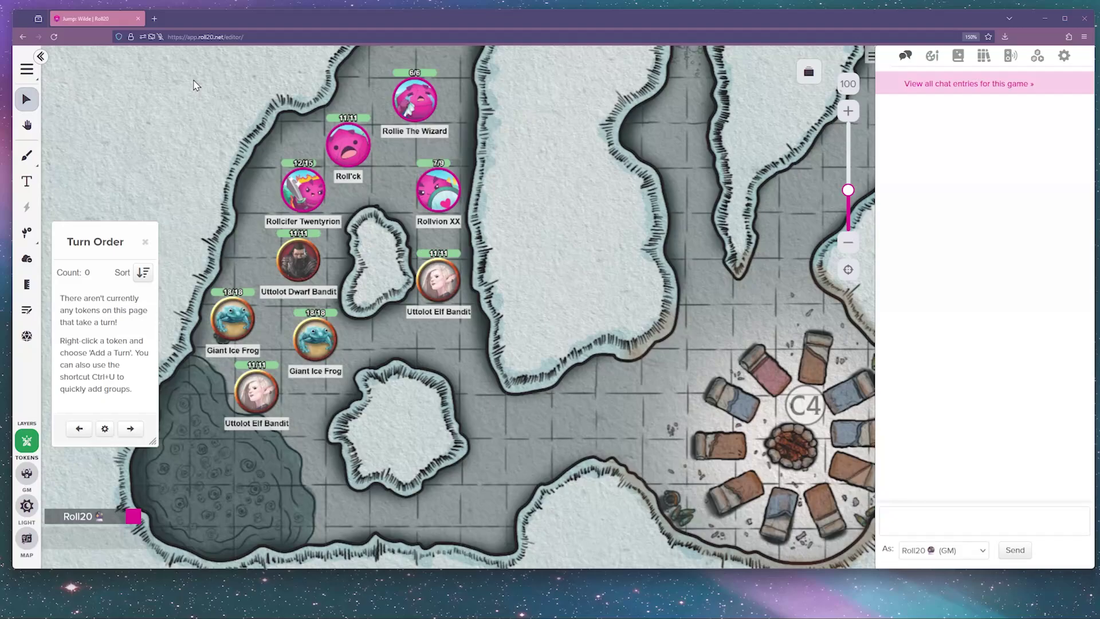
Select all the tokens on the cave map and send !group-init in the chat to roll their initiative
{"action": "left_click_drag", "start_coordinate": [188, 83], "coordinate": [290, 221]}
{"action": "left_click_drag", "start_coordinate": [488, 444], "coordinate": [491, 450]}
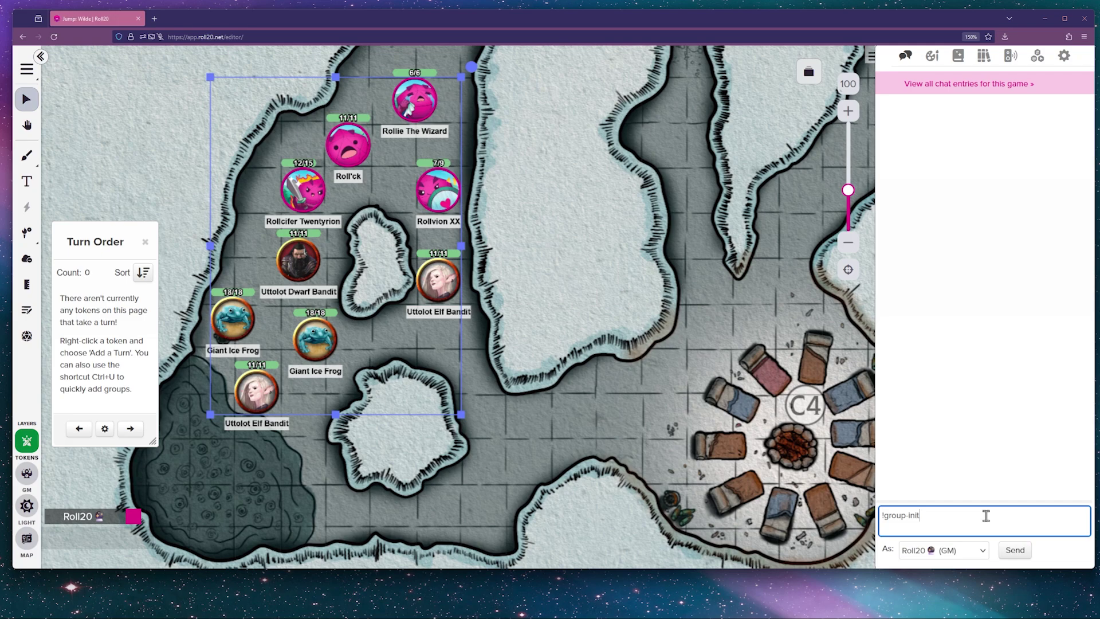
{"action": "key", "text": "Return"}
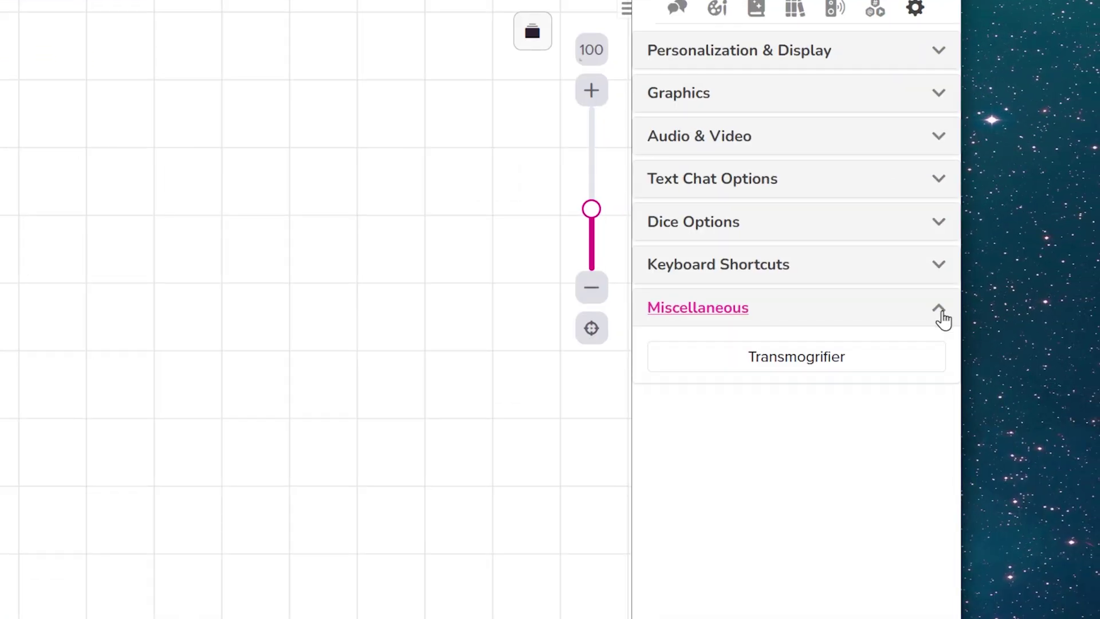
Open the Transmogrifier, choose 1. Jump: Wilde as the source game and copy the Rollie The Wizard character into My Empty Game
{"action": "left_click", "coordinate": [893, 355]}
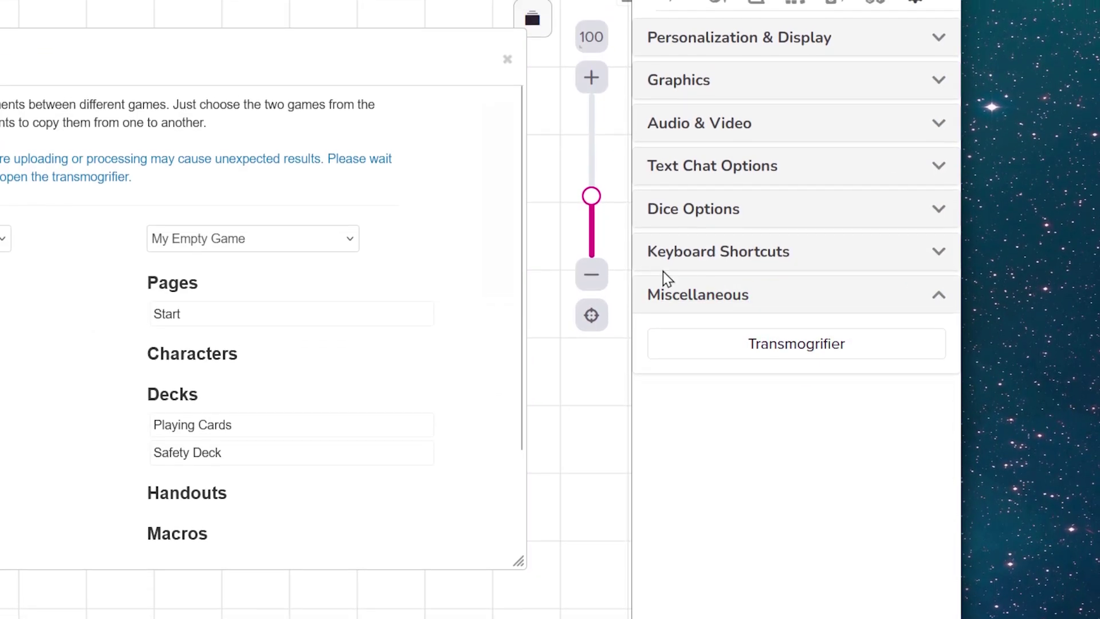
{"action": "left_click", "coordinate": [483, 309]}
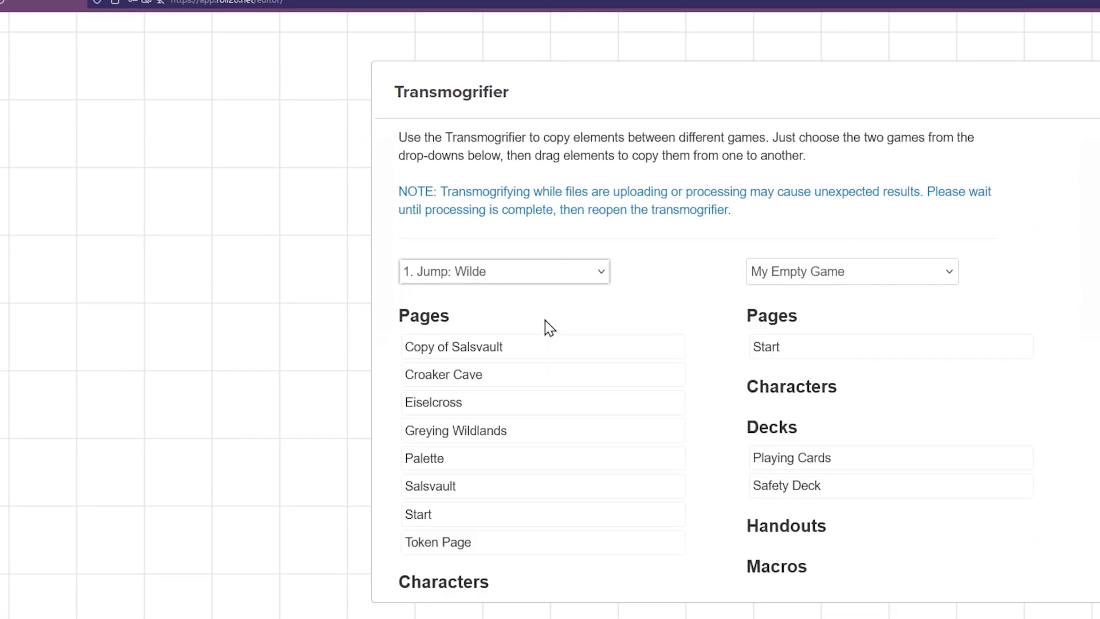
{"action": "scroll", "coordinate": [542, 344], "scroll_direction": "down", "scroll_amount": 4}
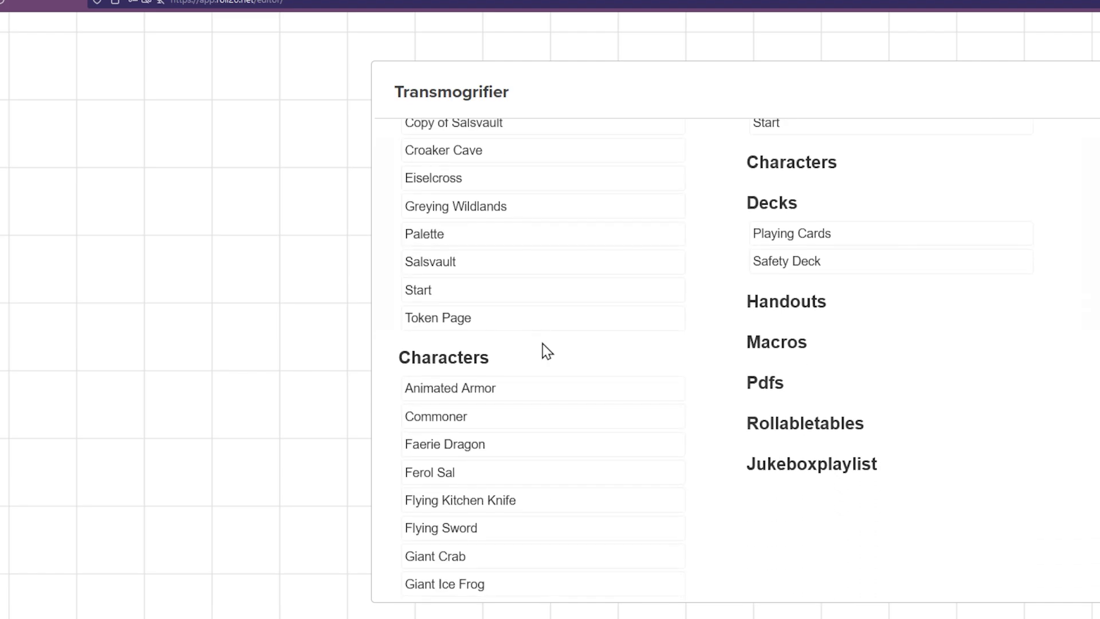
{"action": "scroll", "coordinate": [542, 342], "scroll_direction": "down", "scroll_amount": 2}
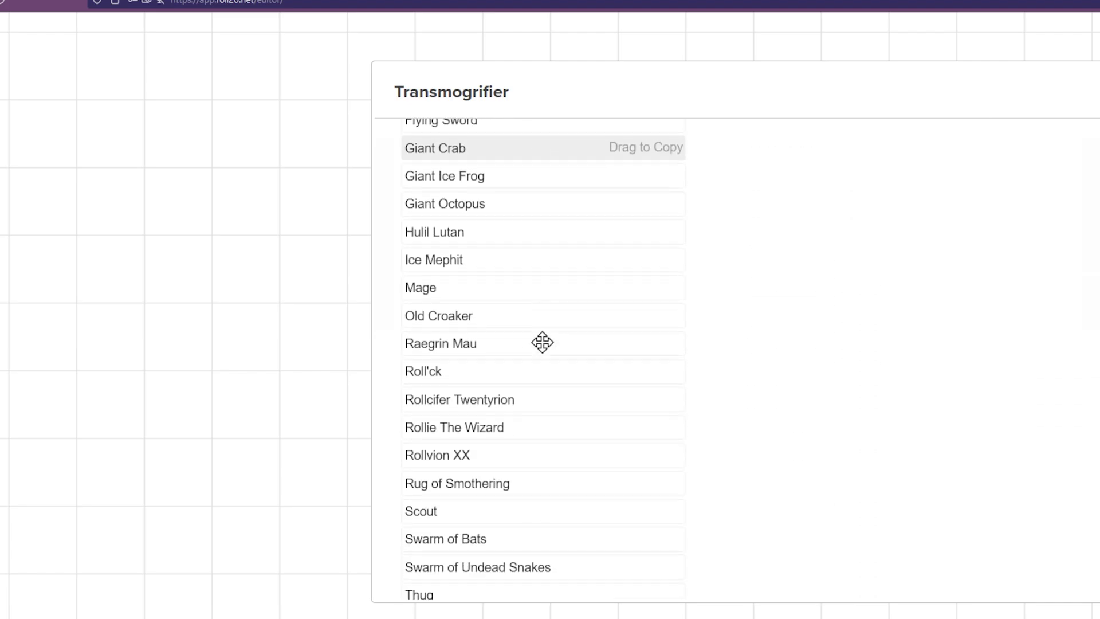
{"action": "scroll", "coordinate": [542, 342], "scroll_direction": "up", "scroll_amount": 1}
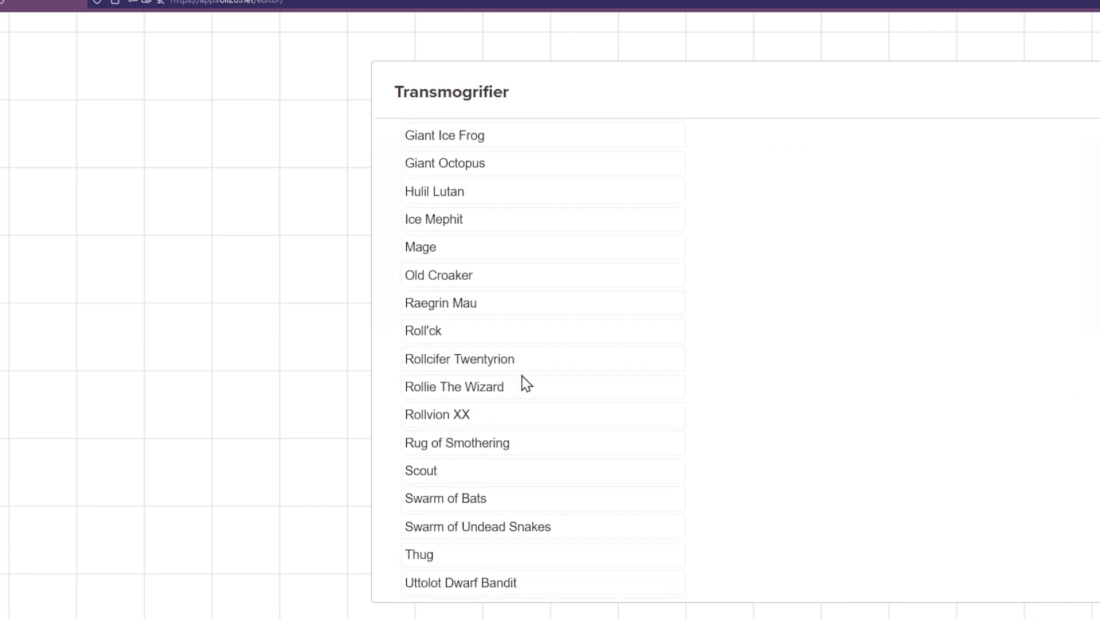
{"action": "left_click_drag", "start_coordinate": [507, 388], "coordinate": [821, 266]}
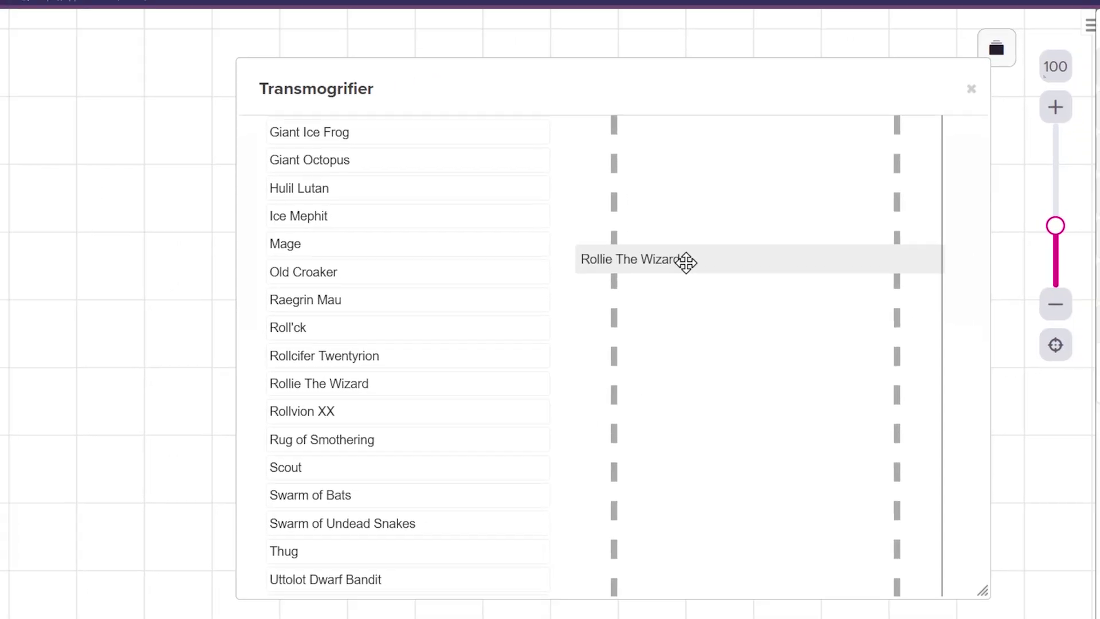
{"action": "left_click_drag", "start_coordinate": [686, 261], "coordinate": [687, 265]}
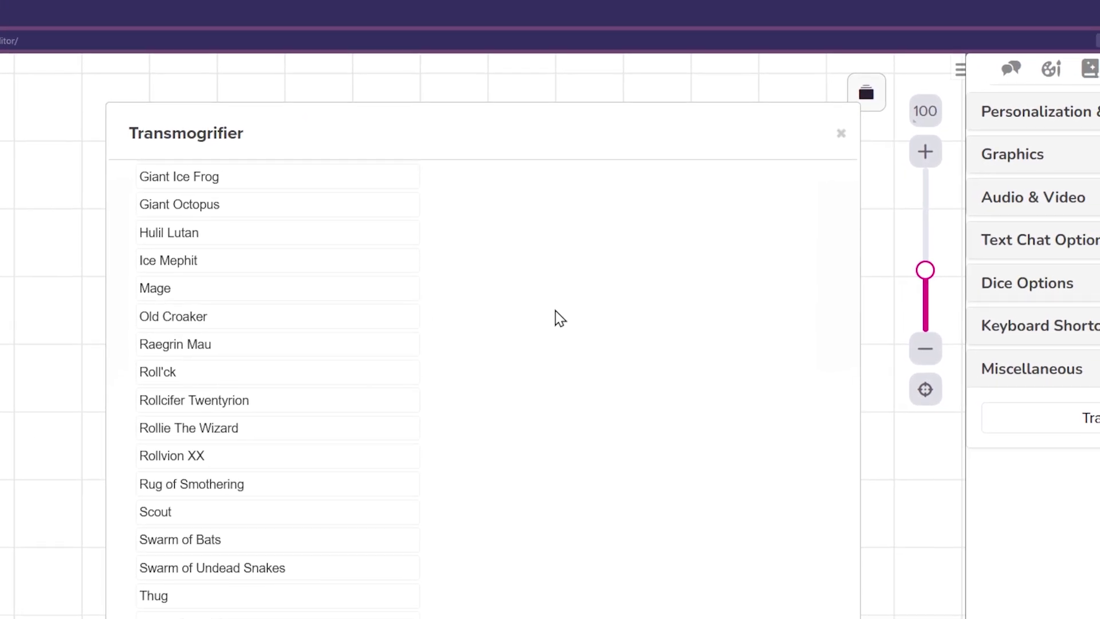
Copy the Salsvault page from Jump: Wilde into My Empty Game and close the Transmogrifier
{"action": "scroll", "coordinate": [560, 318], "scroll_direction": "up", "scroll_amount": 5}
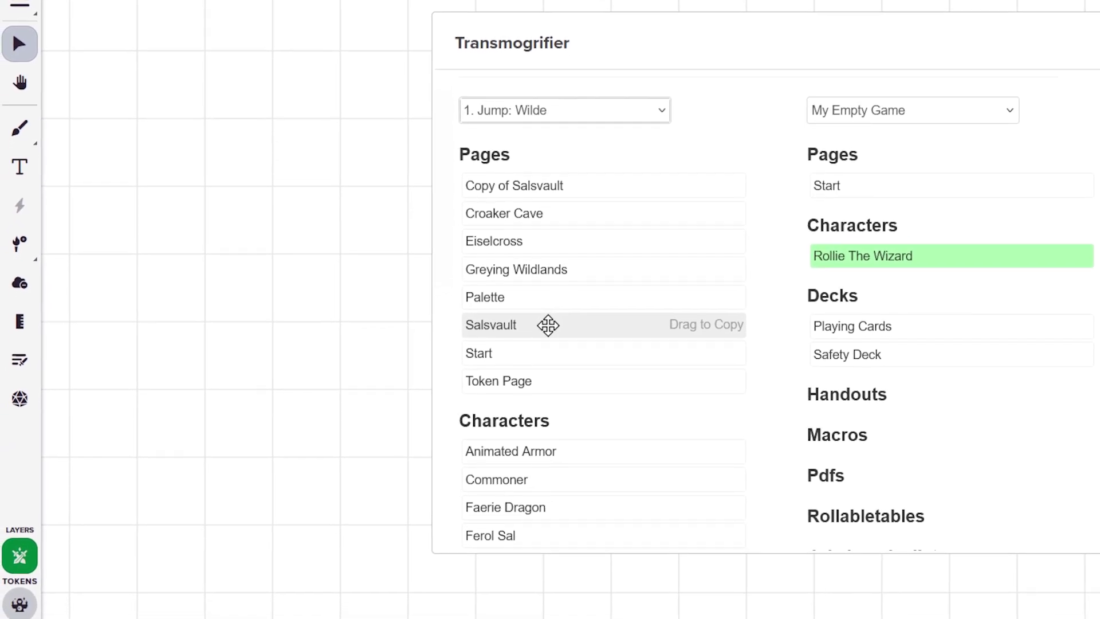
{"action": "left_click_drag", "start_coordinate": [691, 259], "coordinate": [875, 235]}
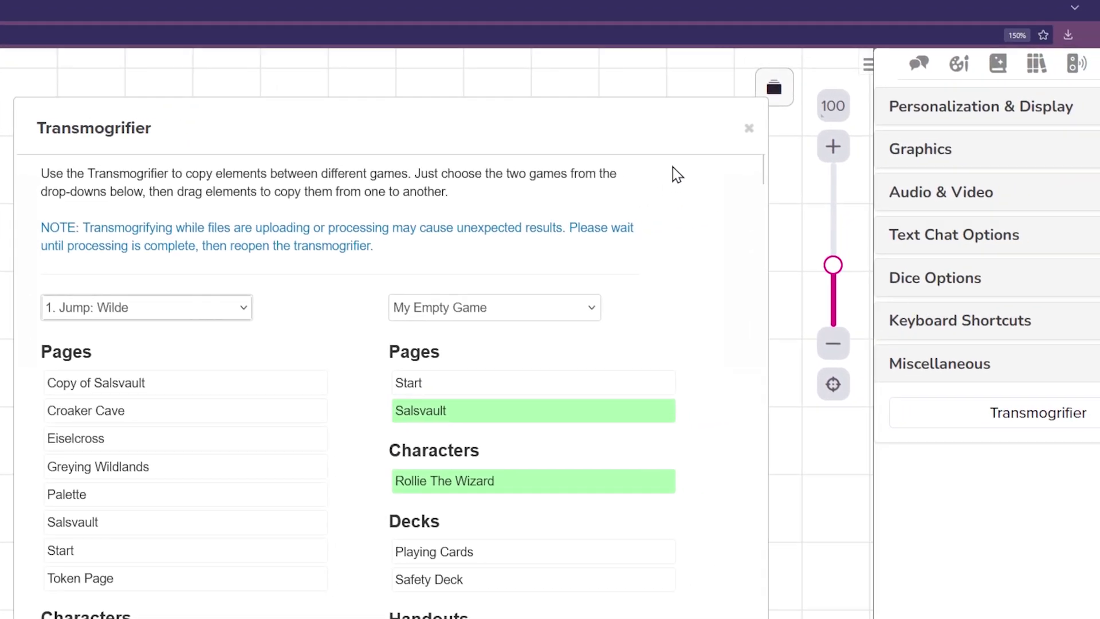
{"action": "left_click", "coordinate": [597, 148]}
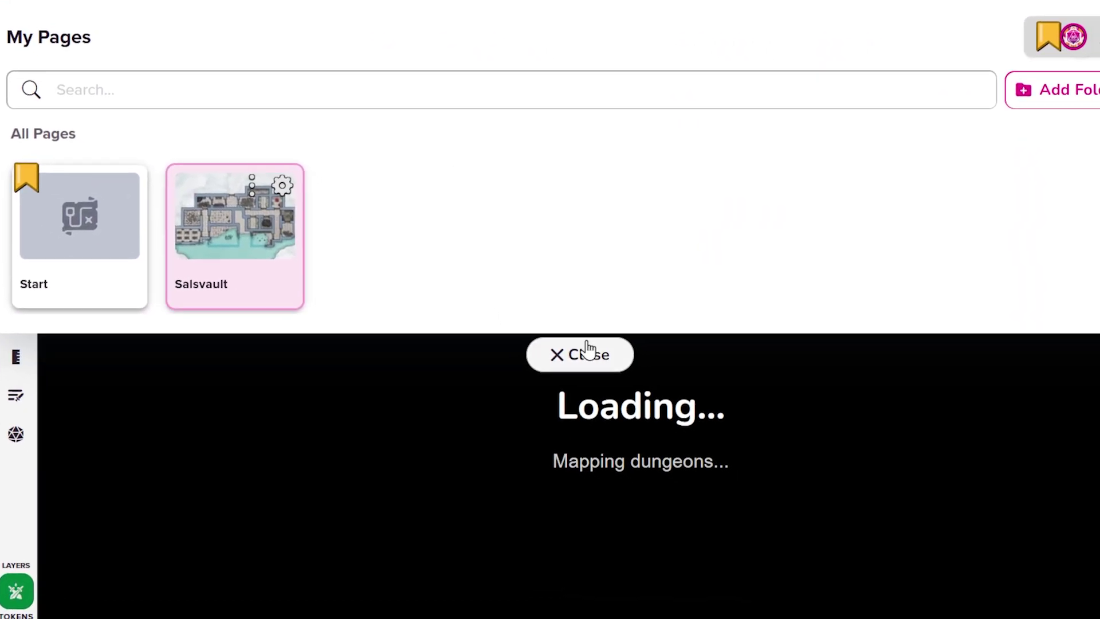
Inspect the copied Salsvault map and open the Rollie The Wizard character from the journal
{"action": "left_click", "coordinate": [624, 420]}
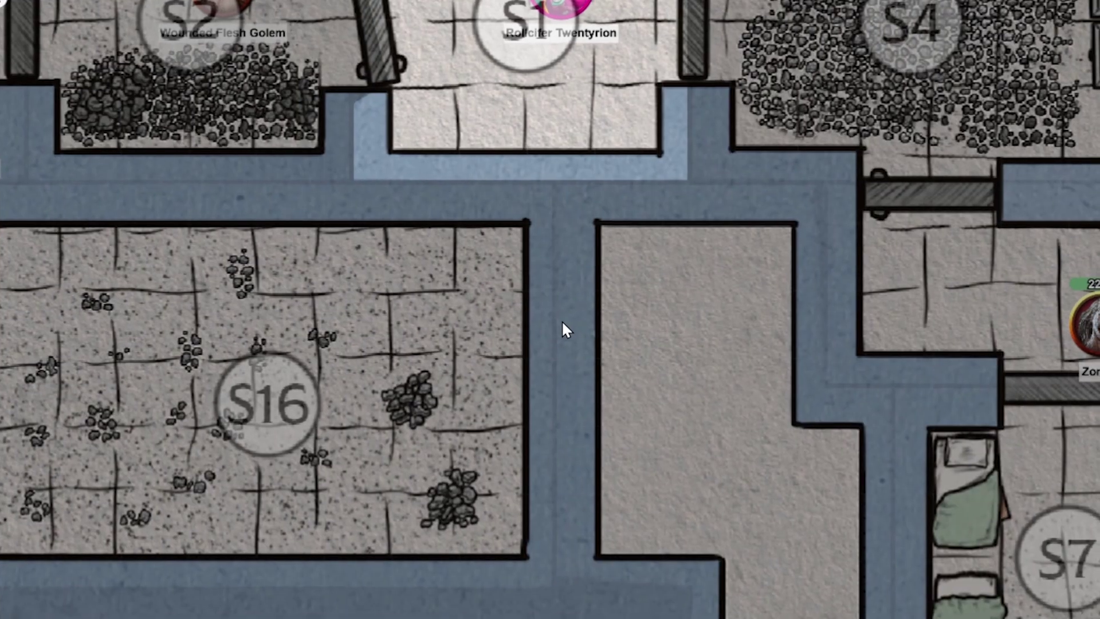
{"action": "scroll", "coordinate": [562, 326], "scroll_direction": "down", "scroll_amount": 5}
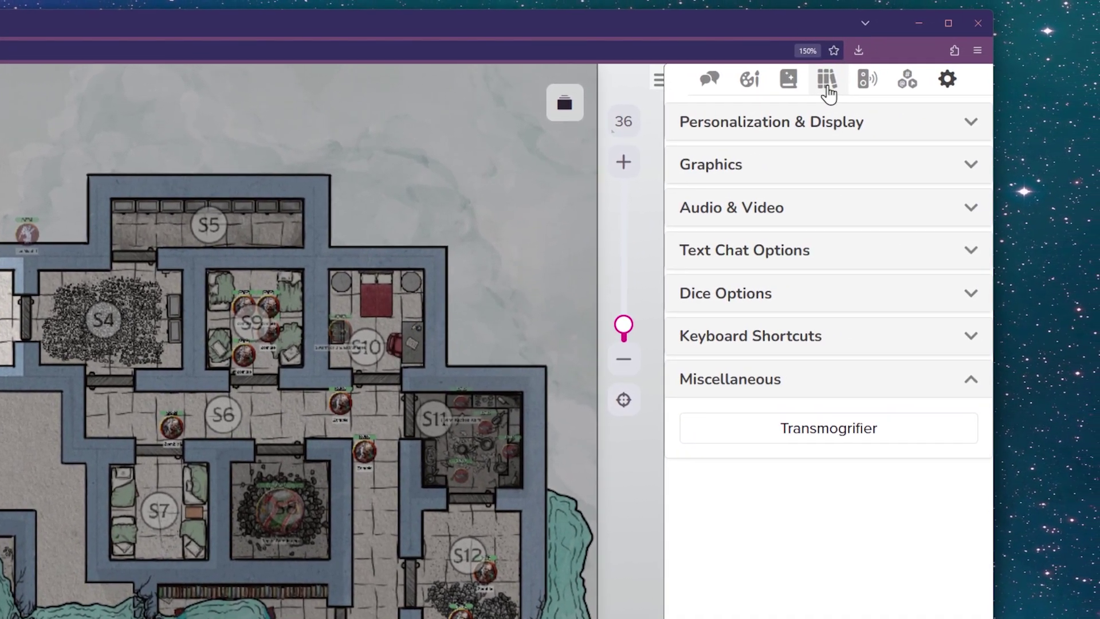
{"action": "left_click", "coordinate": [873, 86]}
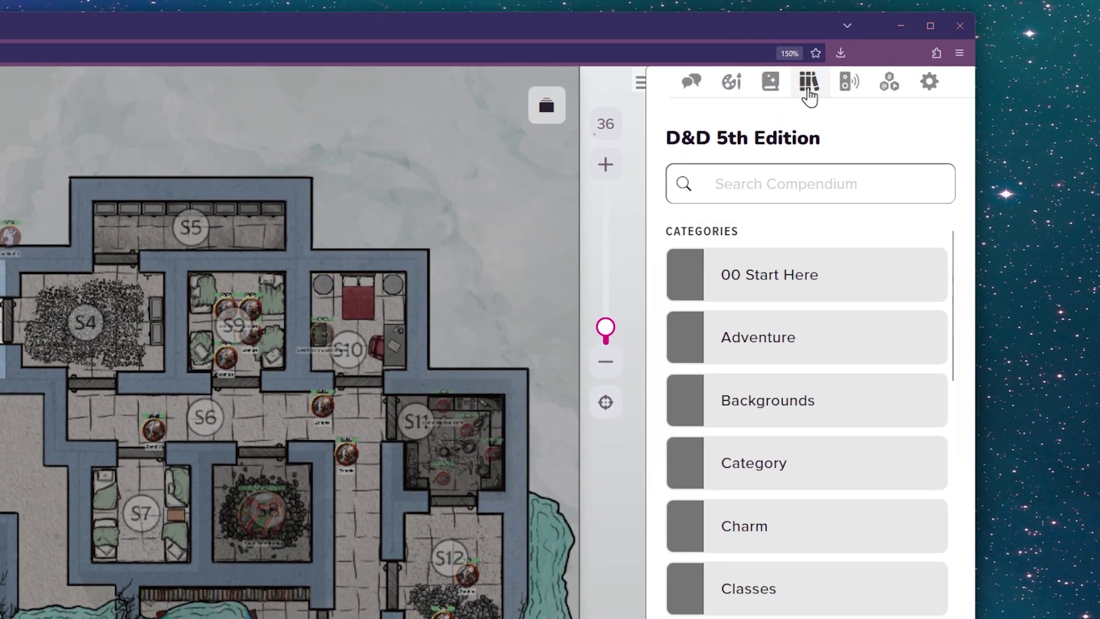
{"action": "left_click", "coordinate": [823, 91]}
{"action": "left_click", "coordinate": [741, 240]}
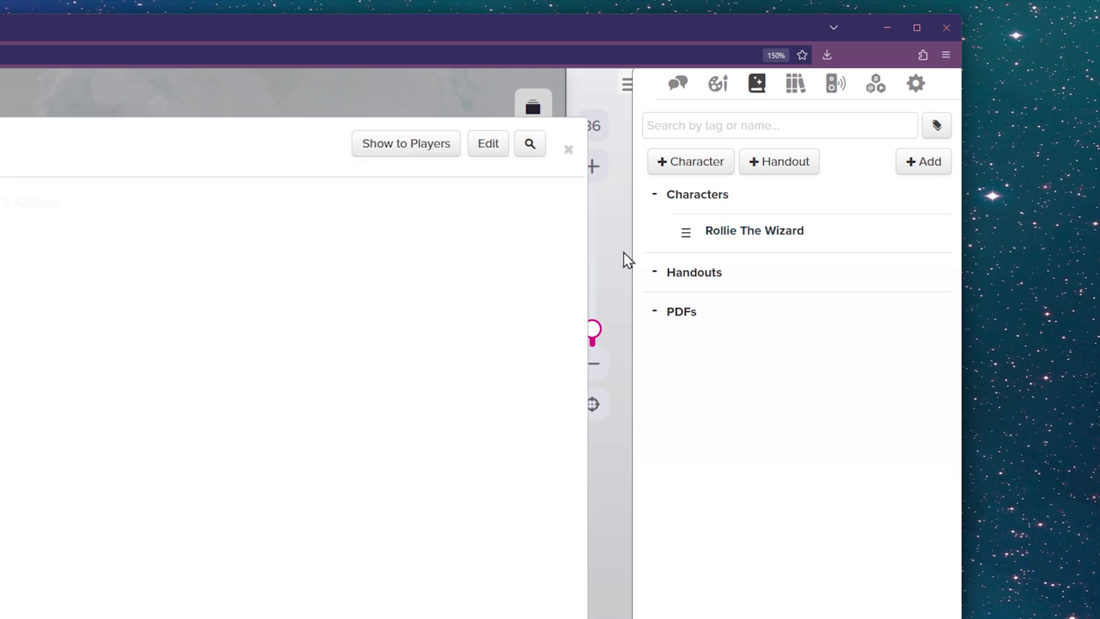